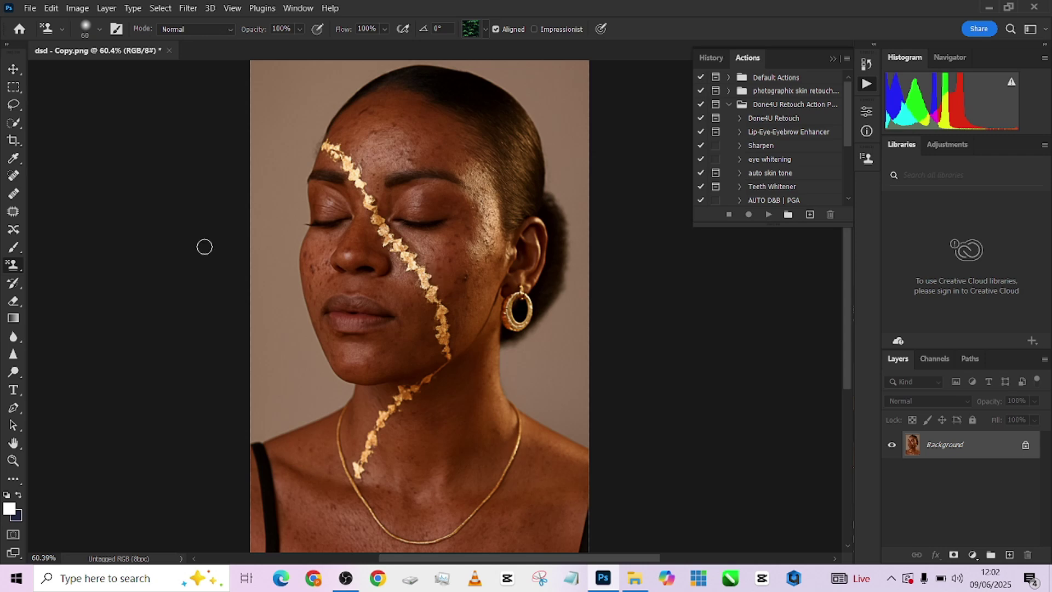
Collapse the Done4U Retouch action set and expand the photographix skin retouch set.
{"action": "left_click", "coordinate": [728, 105]}
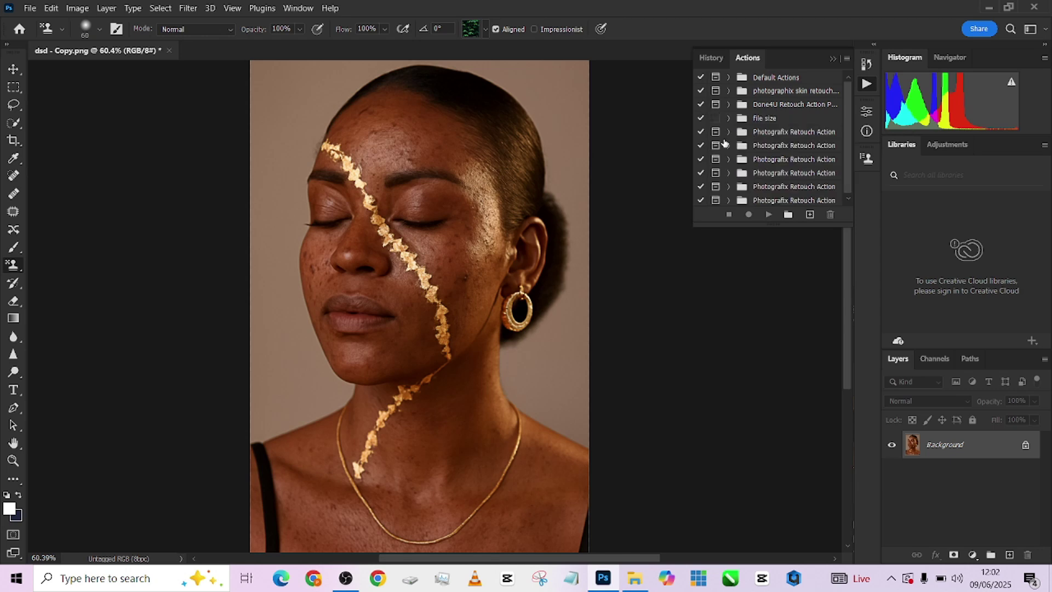
{"action": "left_click", "coordinate": [729, 91]}
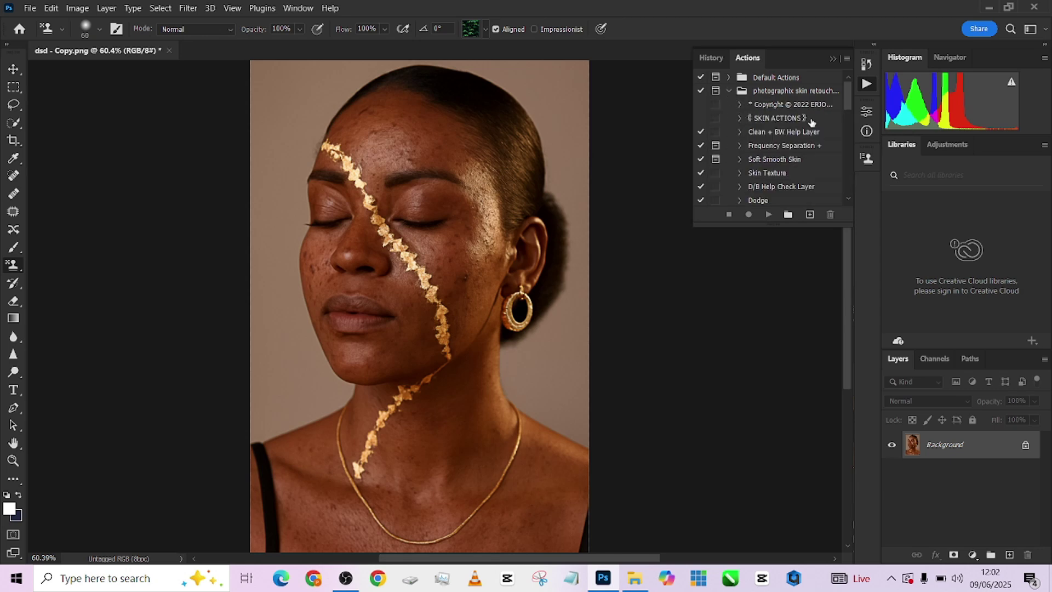
Activate the Patch tool and duplicate the Background layer for blemish removal.
{"action": "scroll", "coordinate": [397, 279], "scroll_direction": "up", "scroll_amount": 3}
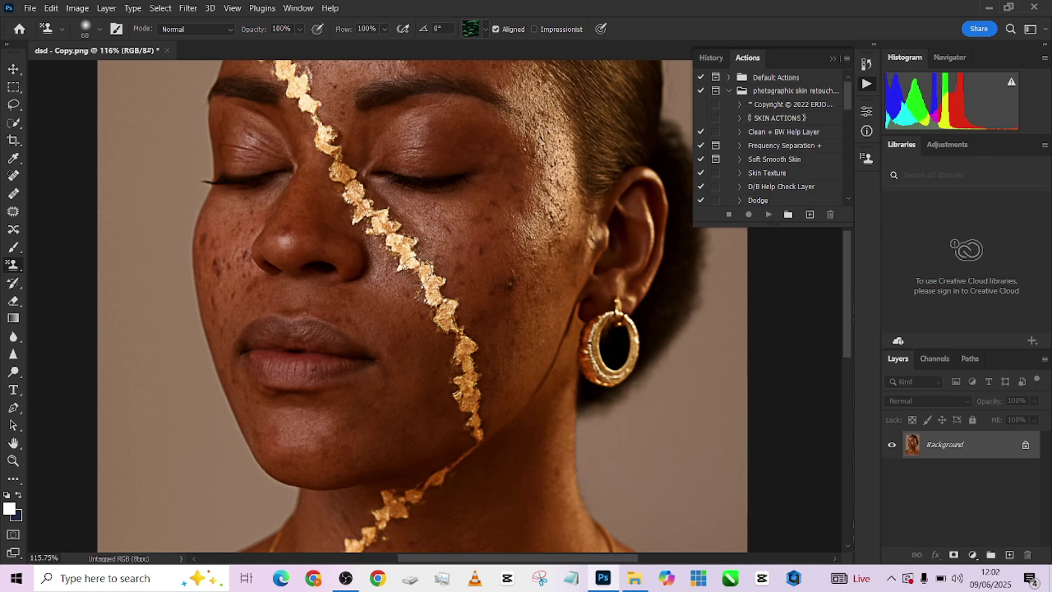
{"action": "left_click", "coordinate": [13, 211]}
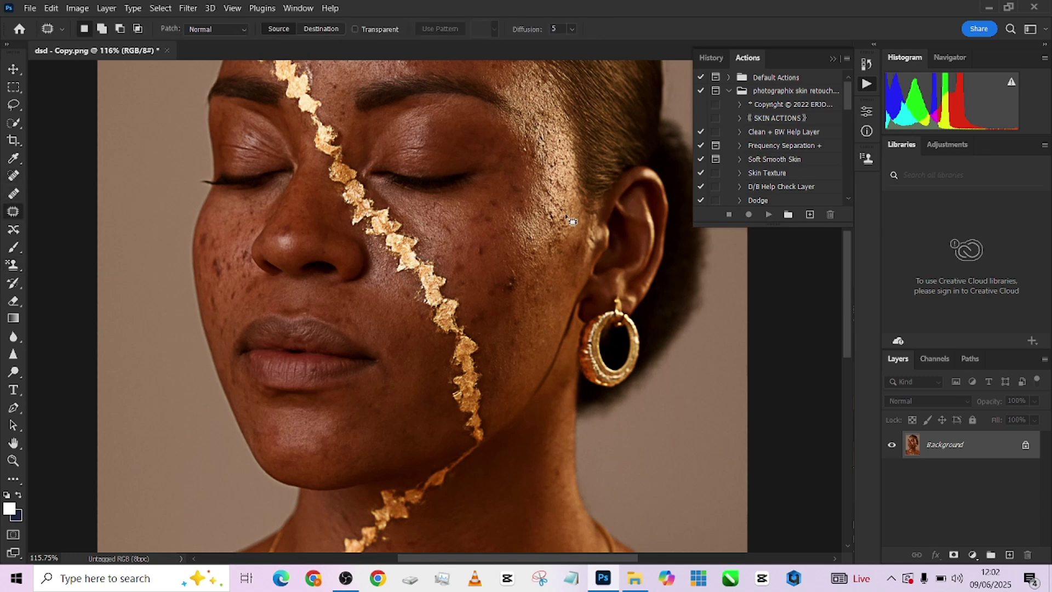
{"action": "mouse_move", "coordinate": [523, 272]}
{"action": "left_mouse_down"}
{"action": "mouse_move", "coordinate": [512, 293]}
{"action": "mouse_move", "coordinate": [519, 273]}
{"action": "left_mouse_up"}
{"action": "key", "text": "ctrl+d"}
{"action": "key", "text": "ctrl+j"}
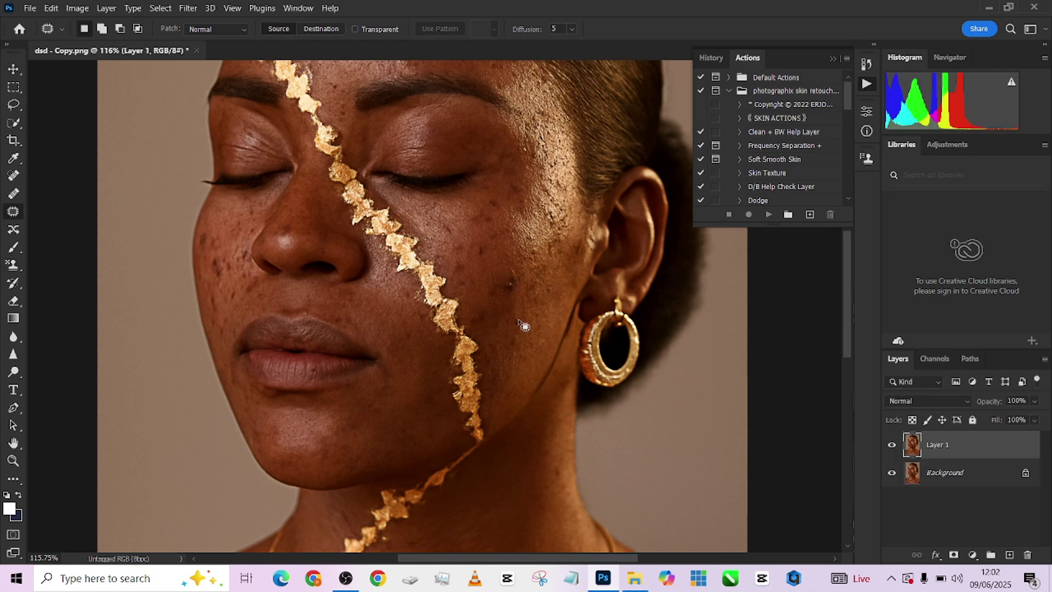
Patch out the dark blemishes on both cheeks on Layer 1, sampling nearby clean skin.
{"action": "mouse_move", "coordinate": [524, 273]}
{"action": "left_mouse_down"}
{"action": "mouse_move", "coordinate": [508, 297]}
{"action": "mouse_move", "coordinate": [507, 277]}
{"action": "mouse_move", "coordinate": [523, 276]}
{"action": "left_mouse_up"}
{"action": "mouse_move", "coordinate": [512, 283]}
{"action": "left_mouse_down"}
{"action": "mouse_move", "coordinate": [508, 261]}
{"action": "mouse_move", "coordinate": [479, 256]}
{"action": "mouse_move", "coordinate": [478, 242]}
{"action": "mouse_move", "coordinate": [485, 270]}
{"action": "left_mouse_up"}
{"action": "key", "text": "ctrl+d"}
{"action": "key", "text": "ctrl+d"}
{"action": "key", "text": "ctrl+d"}
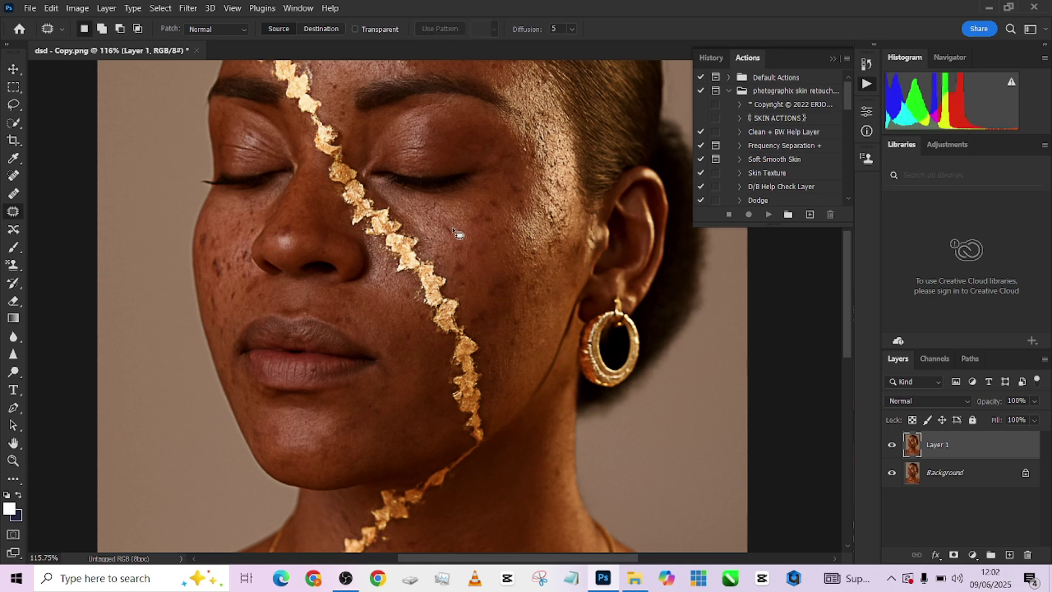
{"action": "mouse_move", "coordinate": [460, 250]}
{"action": "left_mouse_down"}
{"action": "mouse_move", "coordinate": [440, 228]}
{"action": "mouse_move", "coordinate": [449, 224]}
{"action": "mouse_move", "coordinate": [454, 240]}
{"action": "mouse_move", "coordinate": [476, 214]}
{"action": "left_mouse_up"}
{"action": "key", "text": "ctrl+d"}
{"action": "mouse_move", "coordinate": [221, 255]}
{"action": "left_mouse_down"}
{"action": "mouse_move", "coordinate": [227, 307]}
{"action": "mouse_move", "coordinate": [225, 258]}
{"action": "left_mouse_up"}
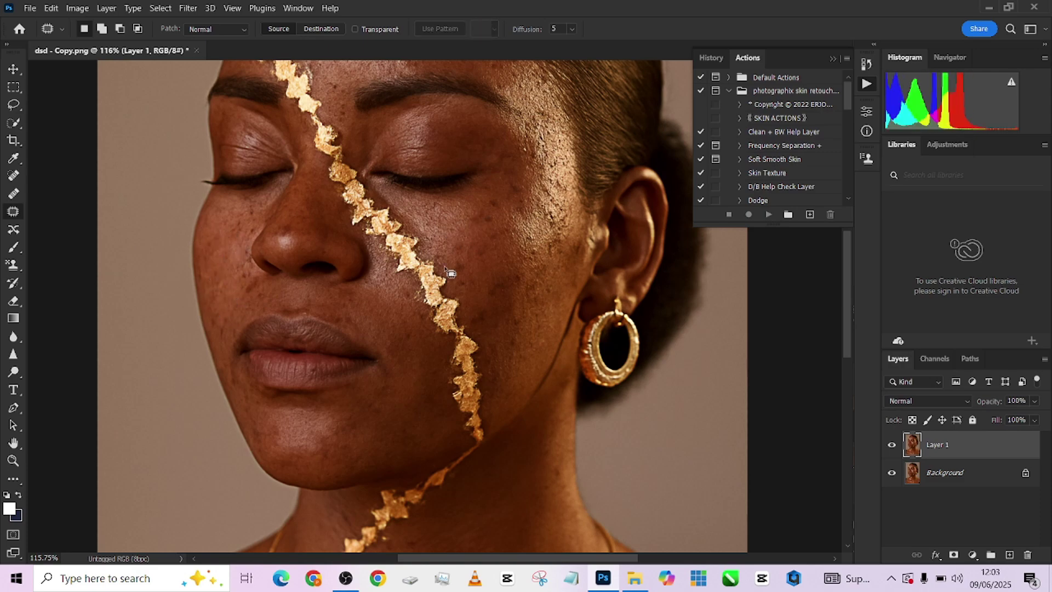
Patch out the remaining dark spots across the face on Layer 1 with clean neighbouring skin.
{"action": "scroll", "coordinate": [356, 155], "scroll_direction": "up", "scroll_amount": 3}
{"action": "left_click_drag", "start_coordinate": [405, 156], "coordinate": [407, 159]}
{"action": "left_click_drag", "start_coordinate": [410, 169], "coordinate": [428, 142]}
{"action": "left_click_drag", "start_coordinate": [330, 111], "coordinate": [374, 111]}
{"action": "mouse_move", "coordinate": [309, 102]}
{"action": "left_mouse_down"}
{"action": "mouse_move", "coordinate": [329, 95]}
{"action": "mouse_move", "coordinate": [311, 103]}
{"action": "left_mouse_up"}
{"action": "mouse_move", "coordinate": [425, 308]}
{"action": "left_mouse_down"}
{"action": "mouse_move", "coordinate": [413, 247]}
{"action": "mouse_move", "coordinate": [350, 196]}
{"action": "left_mouse_up"}
{"action": "left_click_drag", "start_coordinate": [446, 144], "coordinate": [449, 148]}
{"action": "left_click_drag", "start_coordinate": [451, 156], "coordinate": [451, 201]}
{"action": "left_click_drag", "start_coordinate": [430, 297], "coordinate": [431, 298]}
{"action": "mouse_move", "coordinate": [430, 300]}
{"action": "left_mouse_down"}
{"action": "mouse_move", "coordinate": [398, 220]}
{"action": "mouse_move", "coordinate": [362, 211]}
{"action": "left_mouse_up"}
{"action": "mouse_move", "coordinate": [424, 200]}
{"action": "left_mouse_down"}
{"action": "mouse_move", "coordinate": [436, 214]}
{"action": "mouse_move", "coordinate": [426, 200]}
{"action": "left_mouse_up"}
{"action": "mouse_move", "coordinate": [413, 354]}
{"action": "left_mouse_down"}
{"action": "mouse_move", "coordinate": [399, 441]}
{"action": "mouse_move", "coordinate": [428, 82]}
{"action": "left_mouse_up"}
{"action": "left_click_drag", "start_coordinate": [188, 376], "coordinate": [220, 357]}
{"action": "left_click_drag", "start_coordinate": [351, 99], "coordinate": [307, 466]}
{"action": "mouse_move", "coordinate": [387, 379]}
{"action": "left_mouse_down"}
{"action": "mouse_move", "coordinate": [379, 404]}
{"action": "mouse_move", "coordinate": [386, 380]}
{"action": "left_mouse_up"}
{"action": "left_click_drag", "start_coordinate": [385, 392], "coordinate": [408, 357]}
{"action": "key", "text": "ctrl+d"}
Compare the skin before and after patching by toggling the visibility of Layer 1.
{"action": "scroll", "coordinate": [433, 259], "scroll_direction": "down", "scroll_amount": 6}
{"action": "scroll", "coordinate": [466, 362], "scroll_direction": "up", "scroll_amount": 4}
{"action": "scroll", "coordinate": [481, 357], "scroll_direction": "up", "scroll_amount": 3}
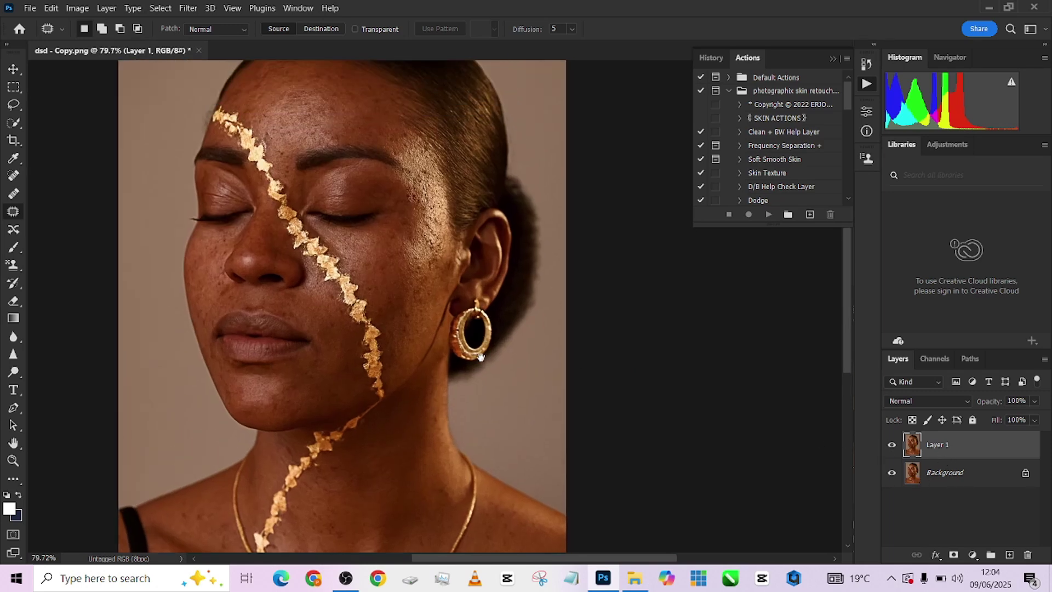
{"action": "left_click", "coordinate": [893, 447]}
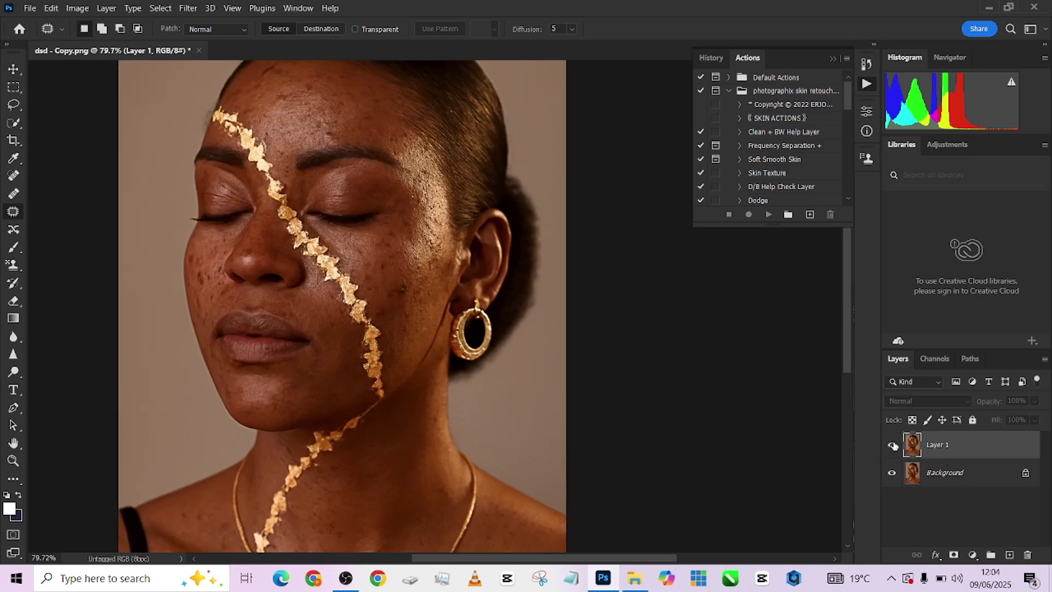
{"action": "left_click", "coordinate": [893, 446]}
{"action": "left_click", "coordinate": [894, 446]}
{"action": "left_click", "coordinate": [894, 446]}
{"action": "left_click", "coordinate": [893, 446]}
{"action": "left_click", "coordinate": [893, 446]}
{"action": "scroll", "coordinate": [404, 301], "scroll_direction": "up", "scroll_amount": 2}
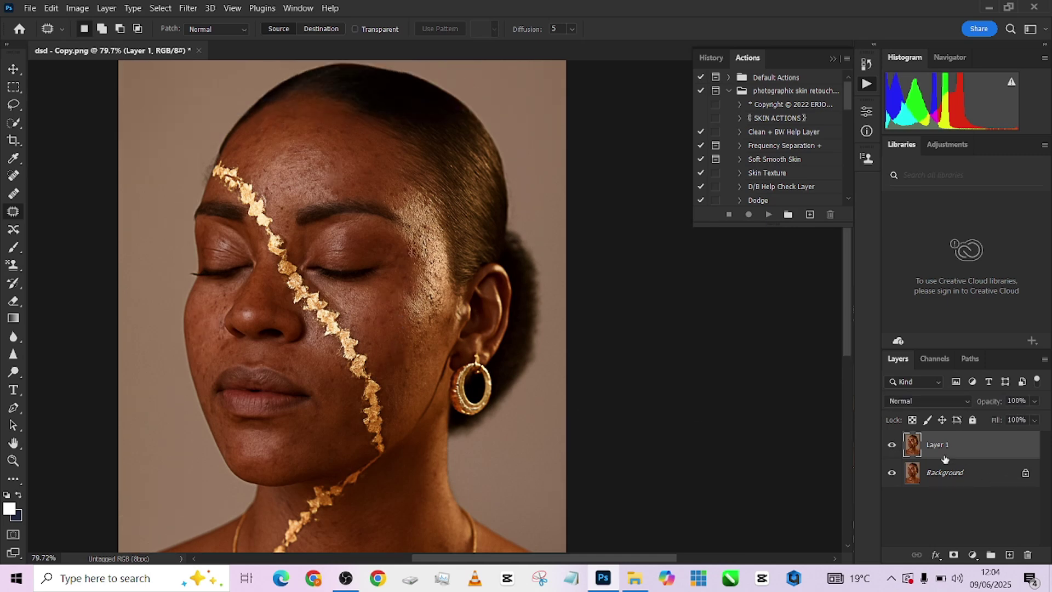
{"action": "left_click", "coordinate": [894, 446]}
{"action": "left_click", "coordinate": [893, 446]}
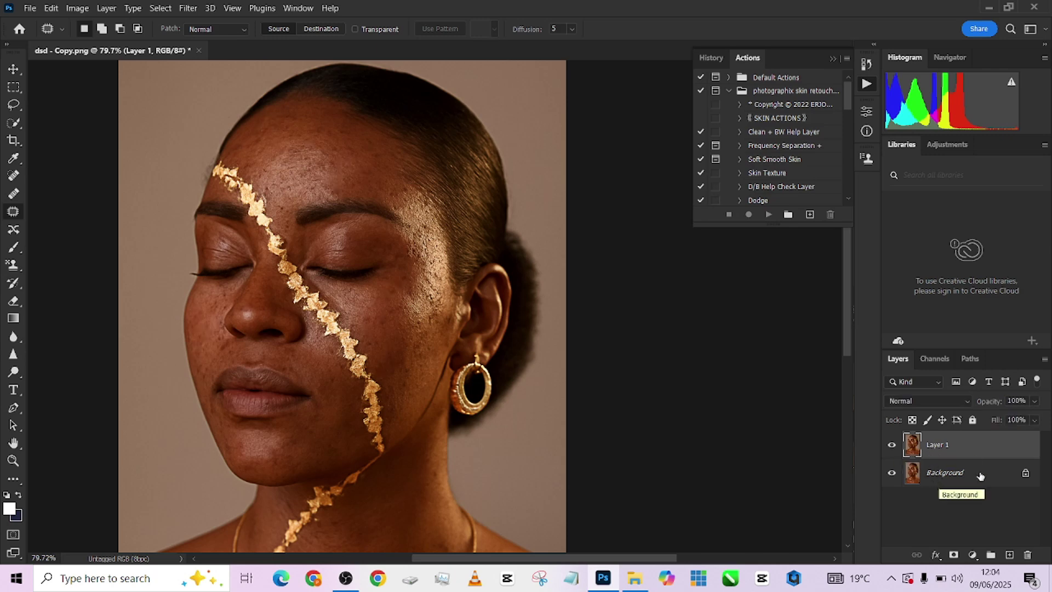
Flatten the image and play the Frequency Separation + action from the photographix skin retouch set.
{"action": "right_click", "coordinate": [938, 475]}
{"action": "left_click", "coordinate": [971, 436]}
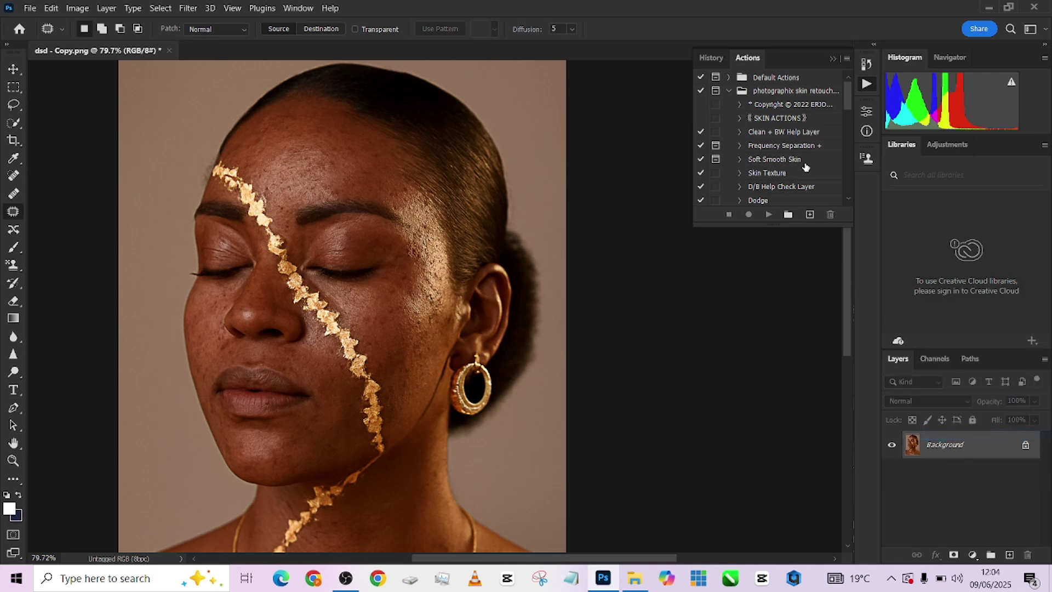
{"action": "left_click", "coordinate": [771, 147]}
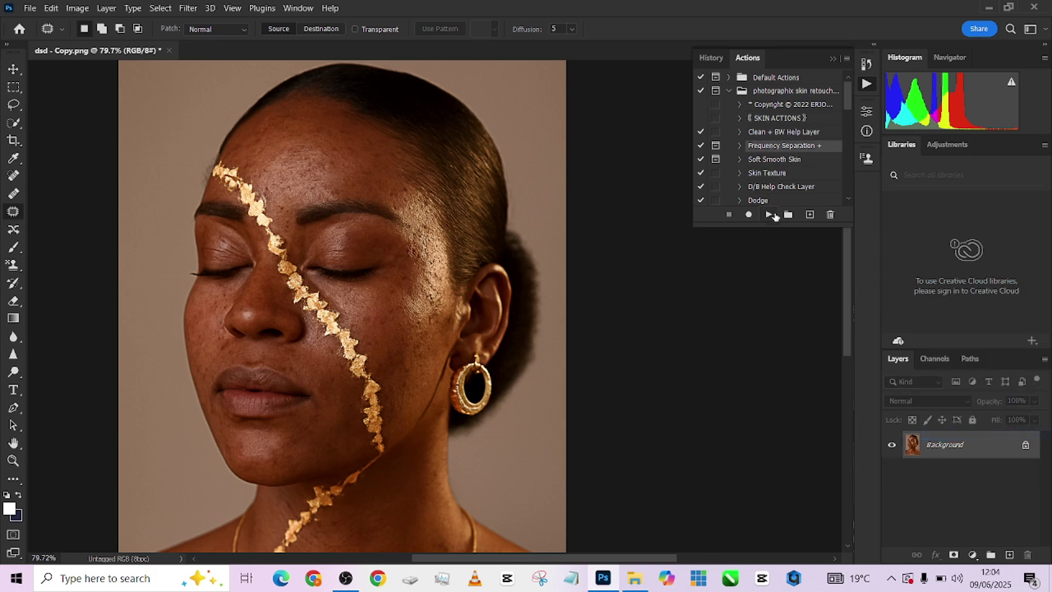
{"action": "left_click", "coordinate": [770, 214]}
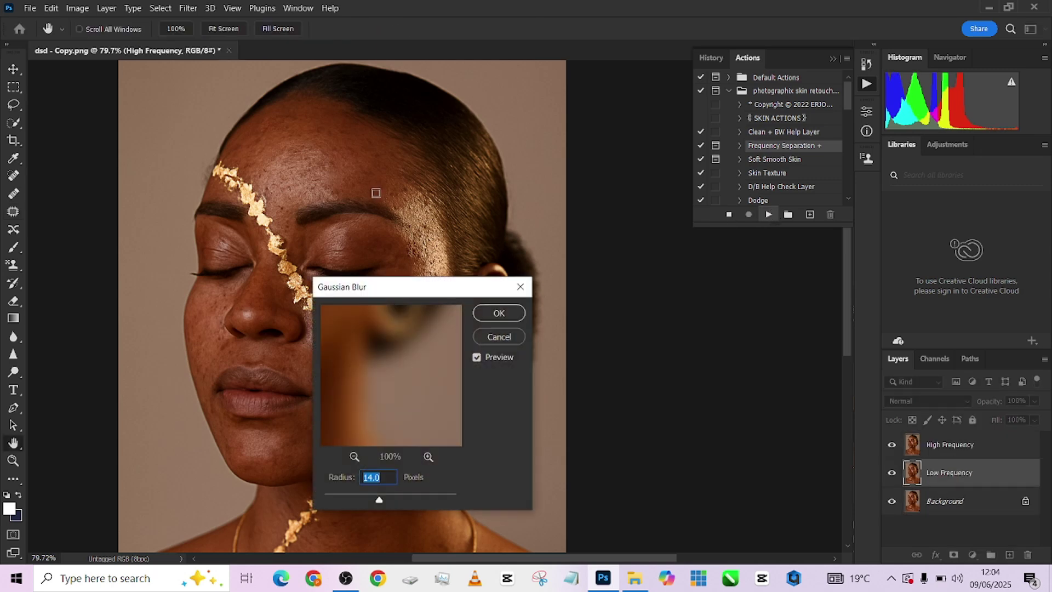
Apply the low-frequency Gaussian Blur with a 4-pixel radius, checking the face in the preview at 50%.
{"action": "left_click_drag", "start_coordinate": [277, 209], "coordinate": [259, 217]}
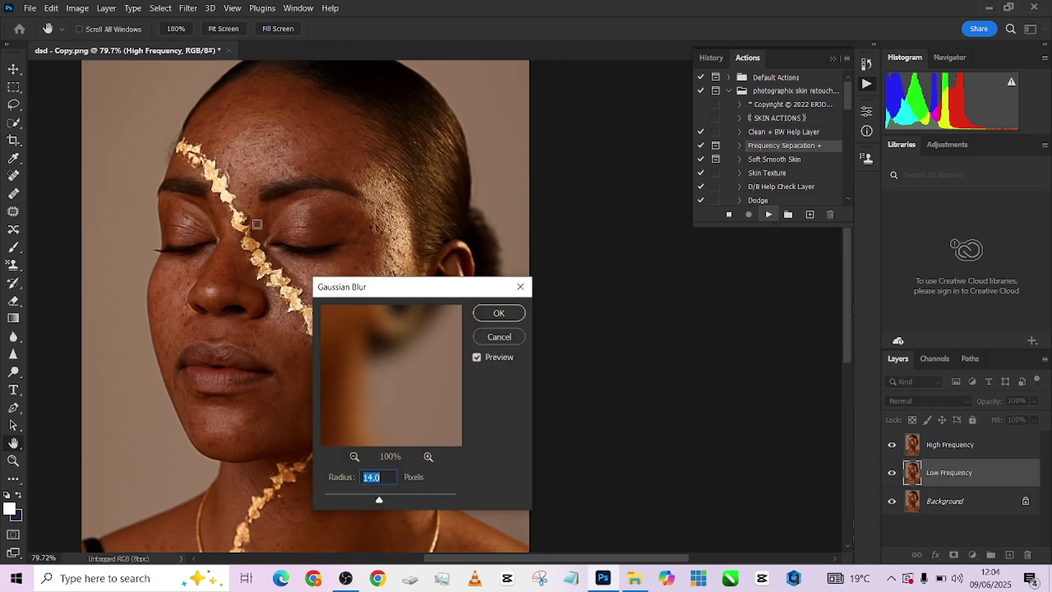
{"action": "key", "text": "alt"}
{"action": "type", "text": "4"}
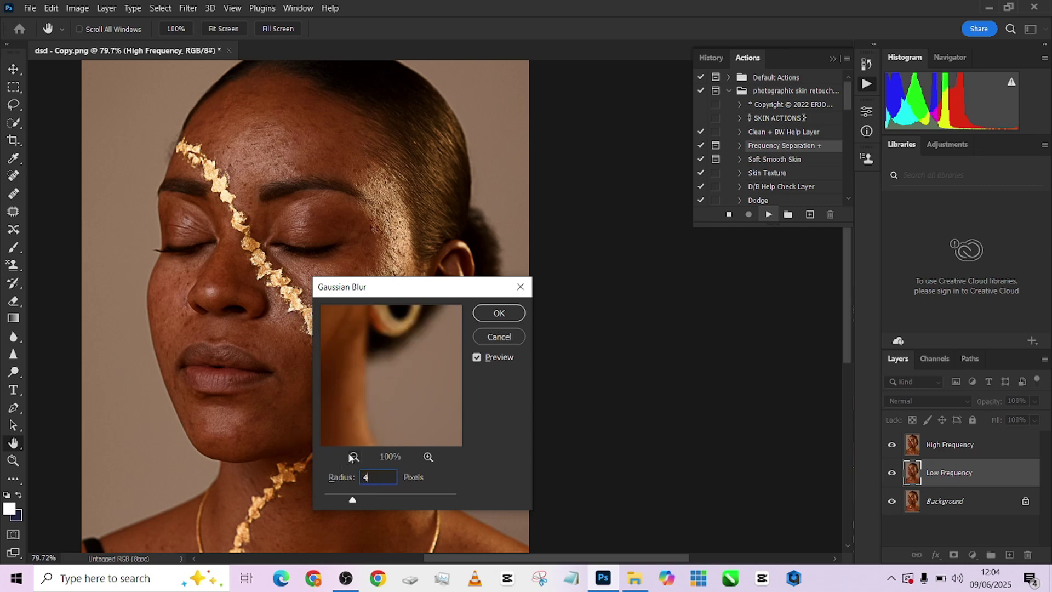
{"action": "left_click", "coordinate": [353, 456]}
{"action": "left_click_drag", "start_coordinate": [352, 341], "coordinate": [407, 399]}
{"action": "mouse_move", "coordinate": [390, 346]}
{"action": "left_mouse_down"}
{"action": "mouse_move", "coordinate": [400, 382]}
{"action": "mouse_move", "coordinate": [378, 308]}
{"action": "mouse_move", "coordinate": [390, 334]}
{"action": "left_mouse_up"}
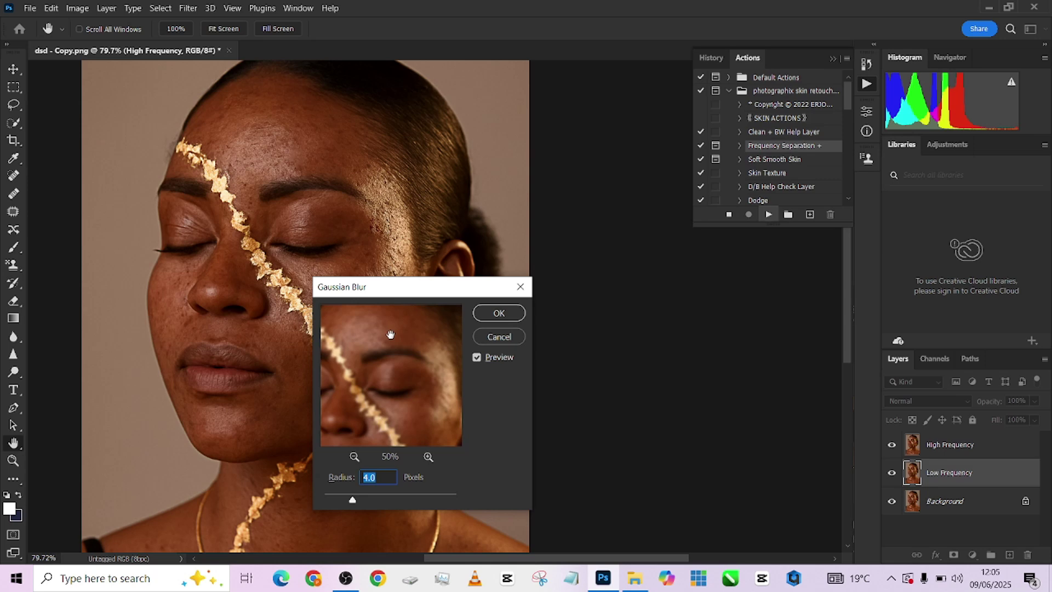
{"action": "left_click", "coordinate": [498, 314]}
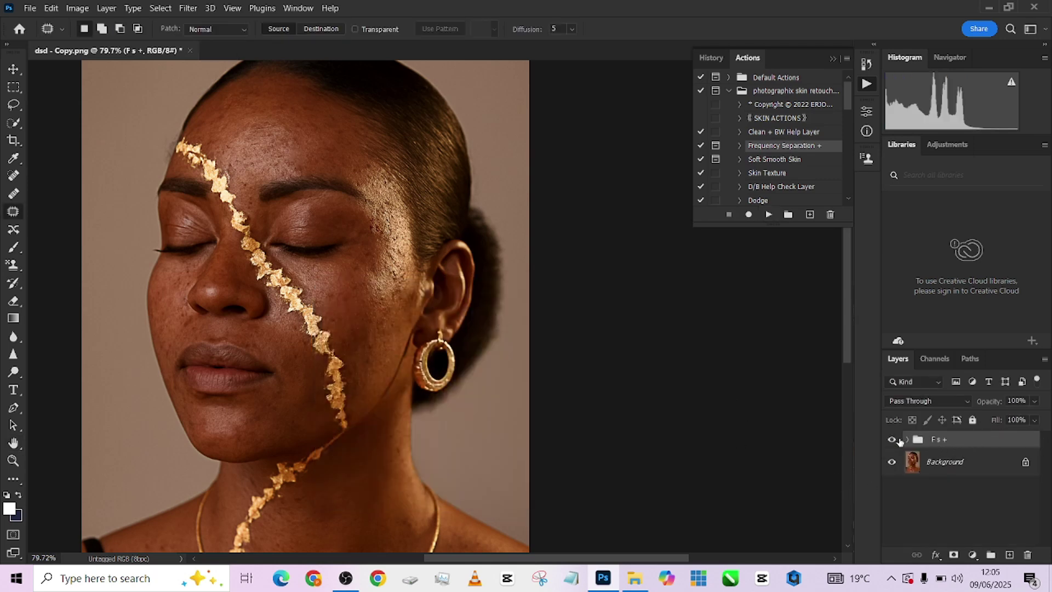
Expand the F s + group, select the Low Frequency copy layer and activate the Mixer Brush.
{"action": "left_click", "coordinate": [909, 440]}
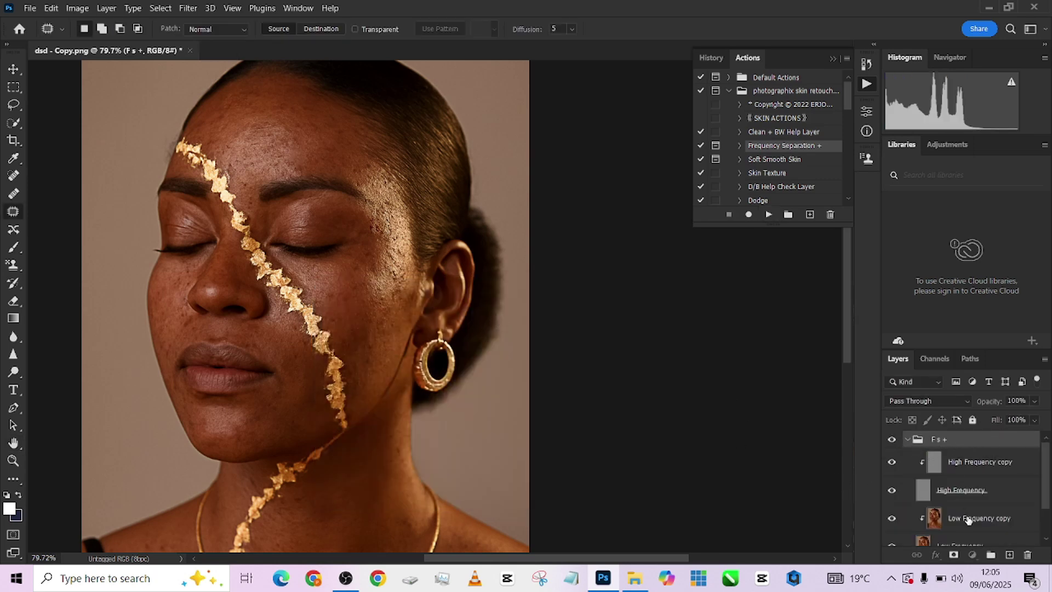
{"action": "left_click", "coordinate": [967, 520]}
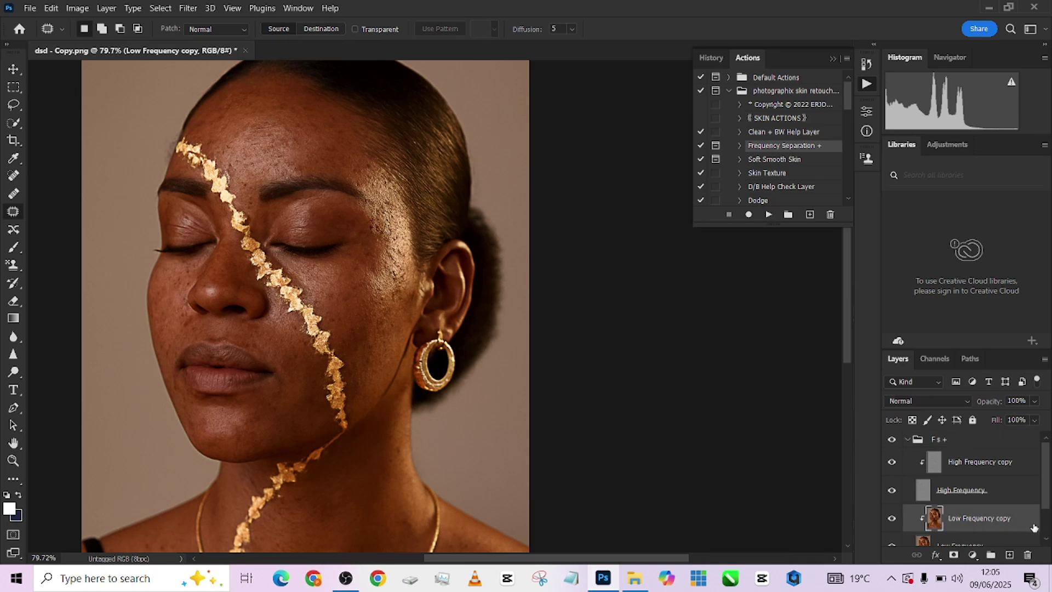
{"action": "left_click", "coordinate": [14, 477]}
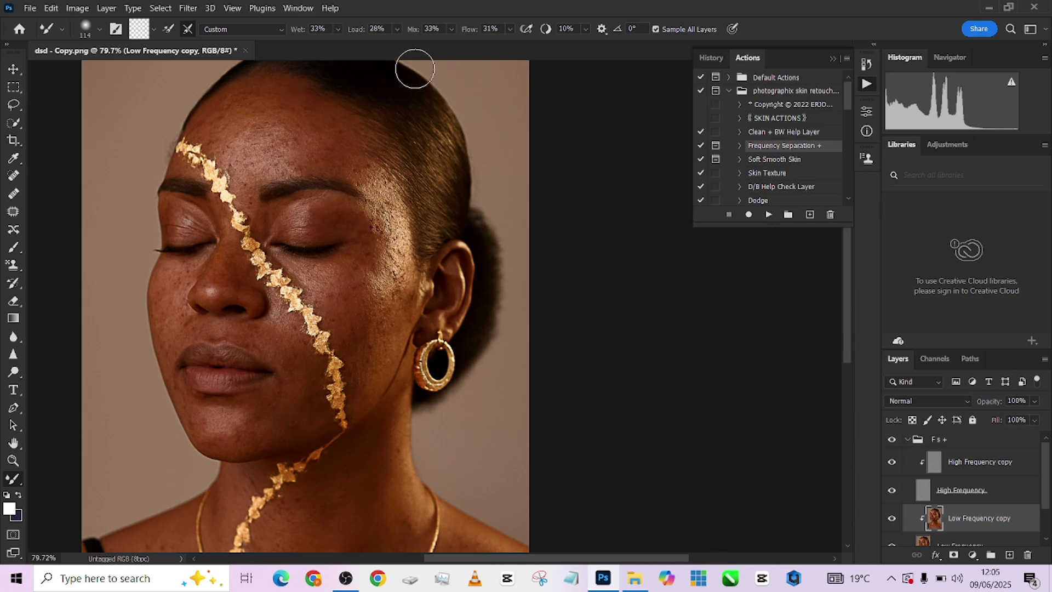
Hide the High Frequency layer and disable Sample All Layers for the Mixer Brush.
{"action": "left_click_drag", "start_coordinate": [404, 242], "coordinate": [550, 368]}
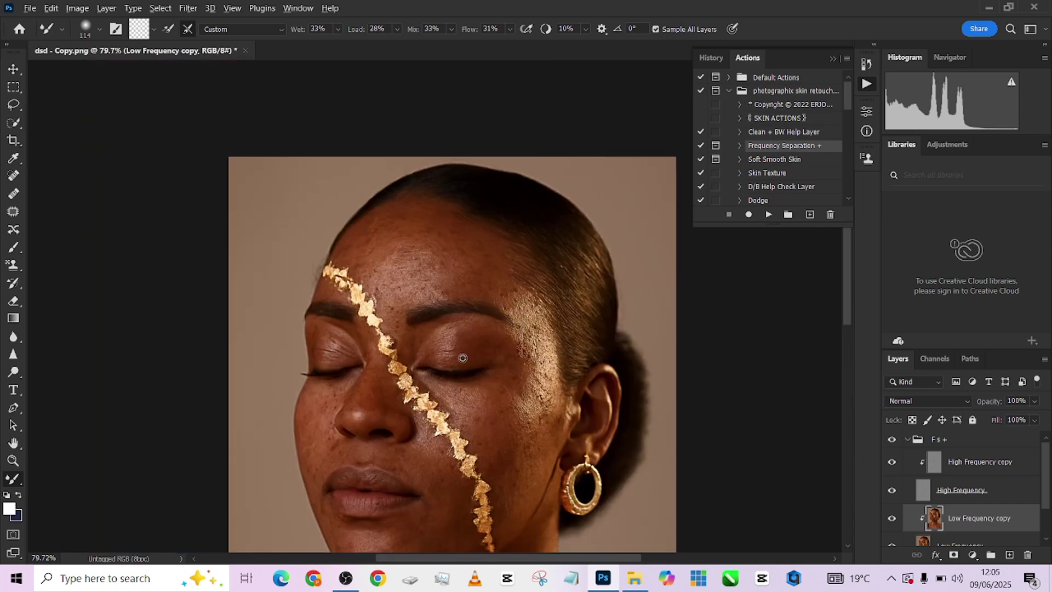
{"action": "scroll", "coordinate": [462, 358], "scroll_direction": "up", "scroll_amount": 5}
{"action": "left_click_drag", "start_coordinate": [411, 346], "coordinate": [385, 292]}
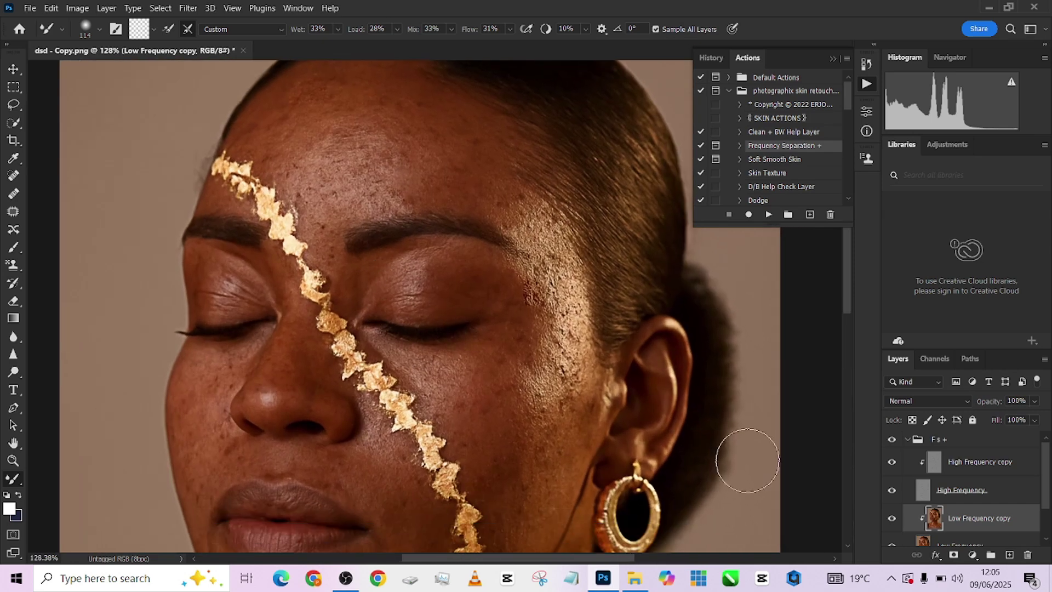
{"action": "left_click", "coordinate": [895, 495]}
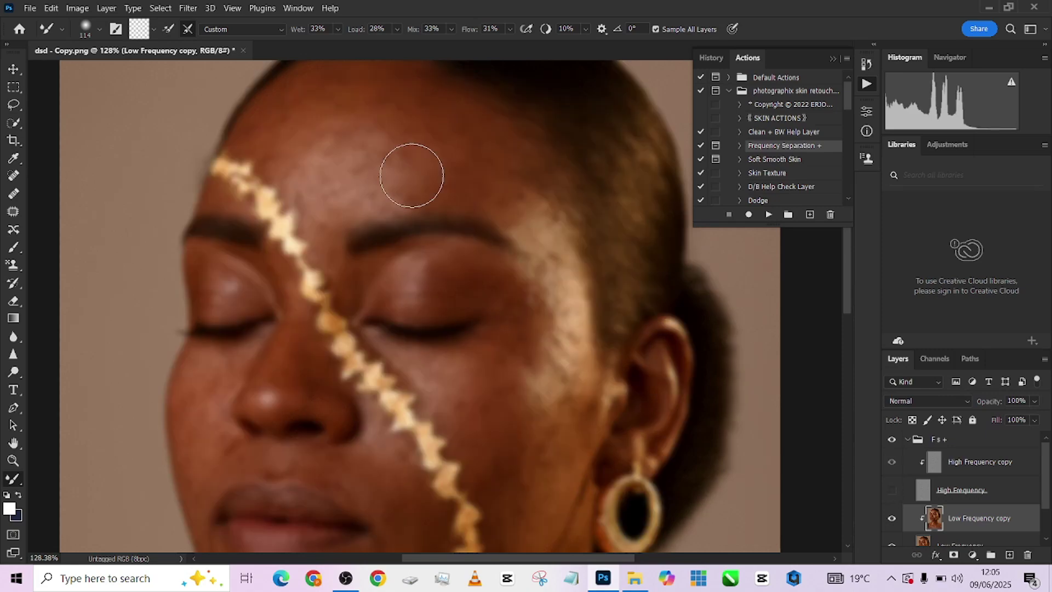
{"action": "left_click_drag", "start_coordinate": [406, 166], "coordinate": [377, 362]}
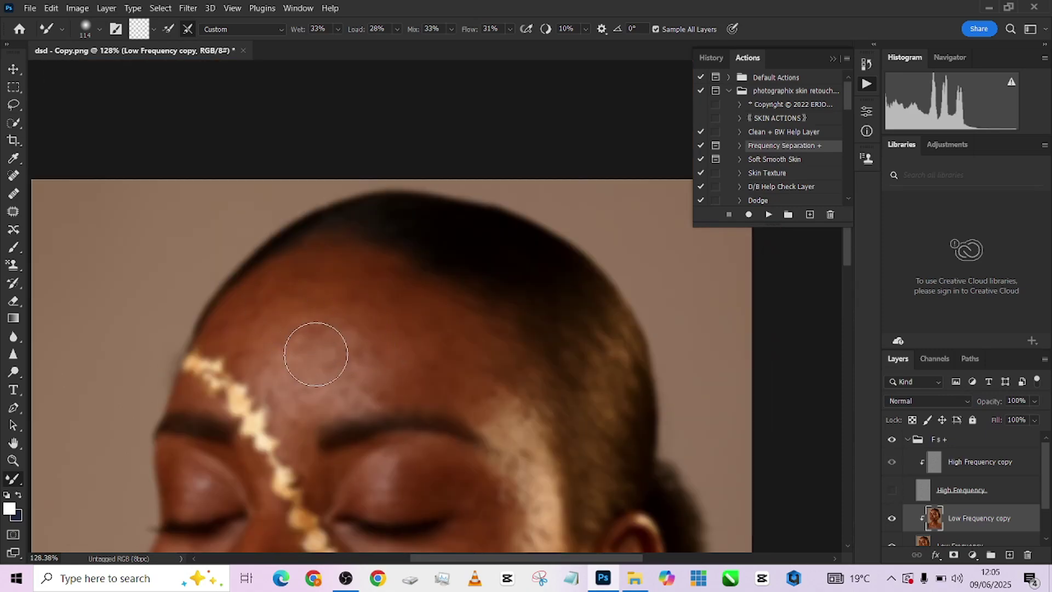
{"action": "left_click", "coordinate": [893, 491]}
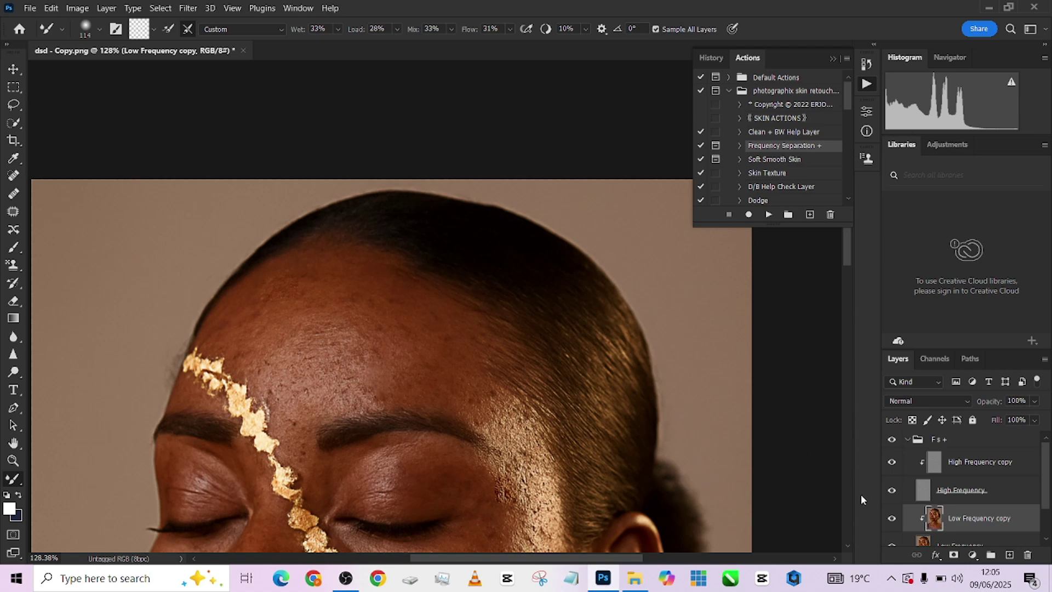
{"action": "left_click", "coordinate": [892, 490]}
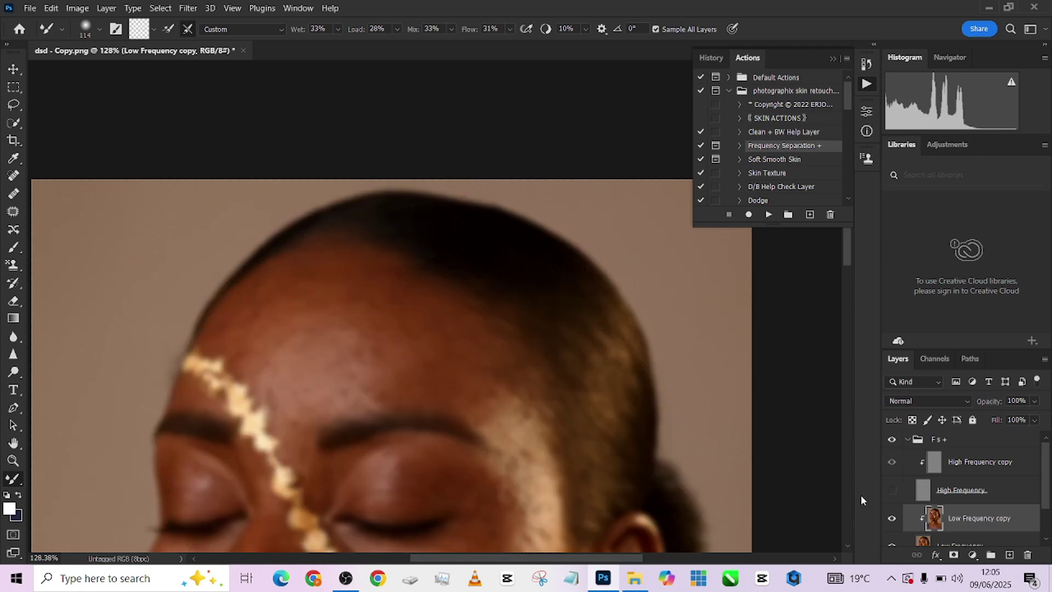
{"action": "left_click", "coordinate": [675, 31]}
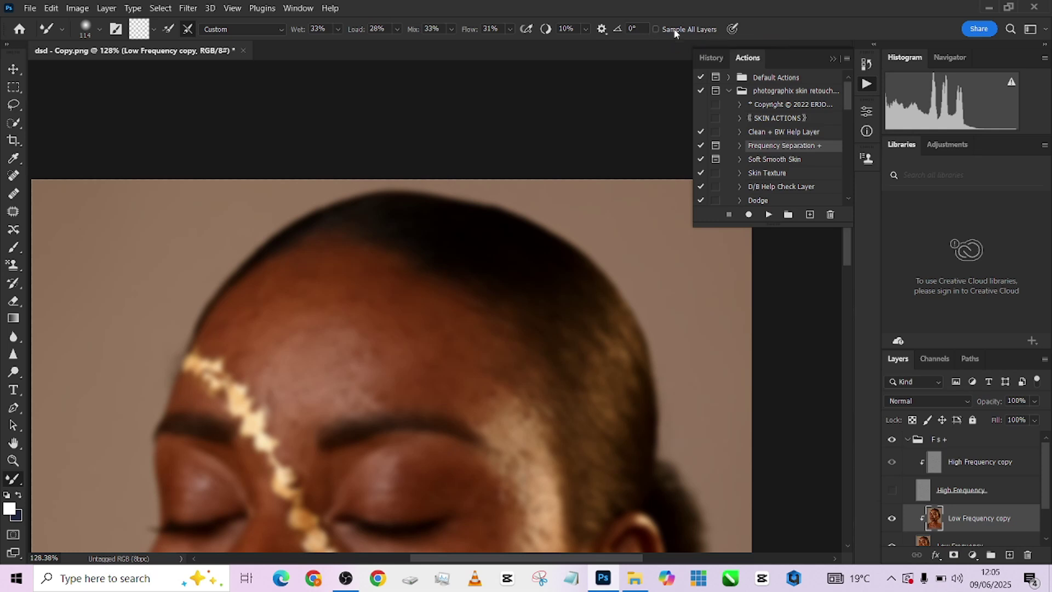
{"action": "left_click", "coordinate": [892, 491]}
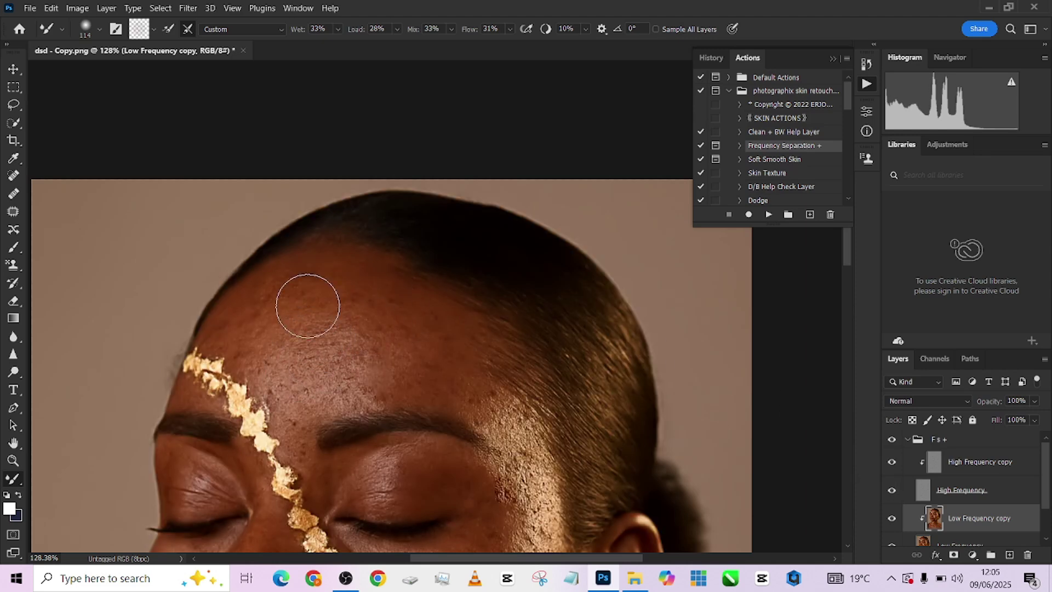
{"action": "left_click", "coordinate": [897, 491]}
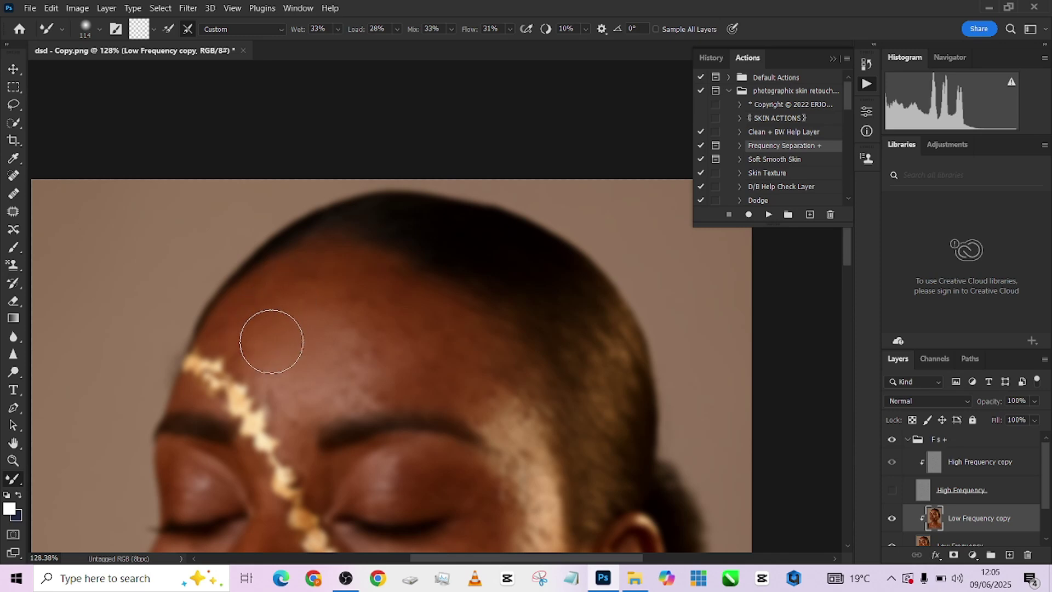
Blend the patchy tones across the middle of the forehead with the Mixer Brush, using sizes from 80 to 125 pixels.
{"action": "key", "text": "bracketleft"}
{"action": "key", "text": "bracketleft"}
{"action": "key", "text": "bracketleft"}
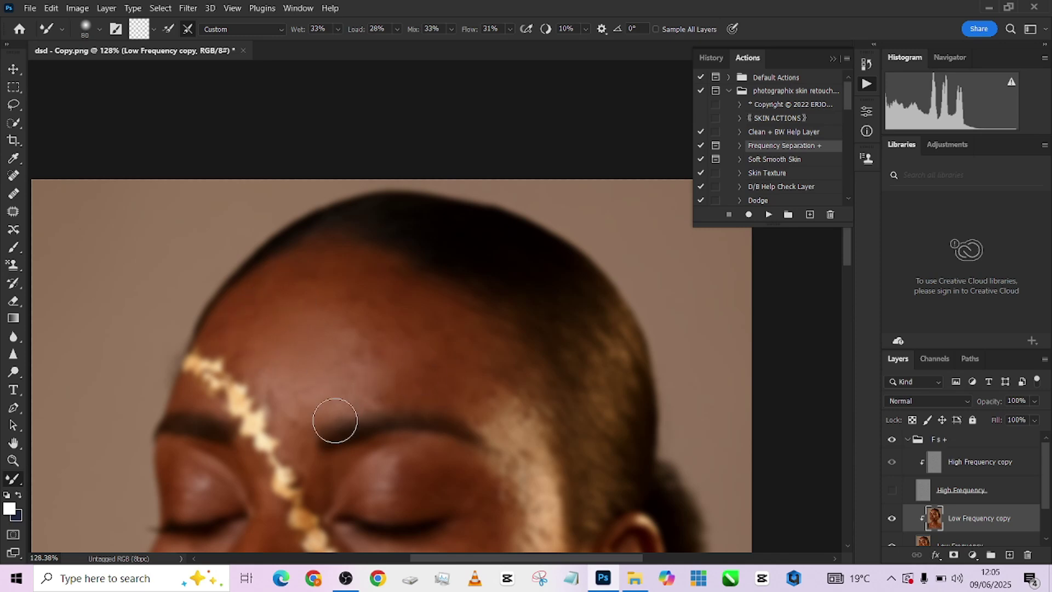
{"action": "key", "text": "bracketright"}
{"action": "mouse_move", "coordinate": [307, 414]}
{"action": "left_mouse_down"}
{"action": "mouse_move", "coordinate": [264, 345]}
{"action": "mouse_move", "coordinate": [263, 379]}
{"action": "mouse_move", "coordinate": [254, 360]}
{"action": "mouse_move", "coordinate": [256, 312]}
{"action": "mouse_move", "coordinate": [275, 299]}
{"action": "mouse_move", "coordinate": [260, 318]}
{"action": "mouse_move", "coordinate": [270, 295]}
{"action": "mouse_move", "coordinate": [253, 309]}
{"action": "mouse_move", "coordinate": [234, 342]}
{"action": "mouse_move", "coordinate": [270, 297]}
{"action": "mouse_move", "coordinate": [252, 318]}
{"action": "mouse_move", "coordinate": [242, 304]}
{"action": "mouse_move", "coordinate": [235, 329]}
{"action": "mouse_move", "coordinate": [259, 342]}
{"action": "mouse_move", "coordinate": [292, 299]}
{"action": "mouse_move", "coordinate": [277, 342]}
{"action": "left_mouse_up"}
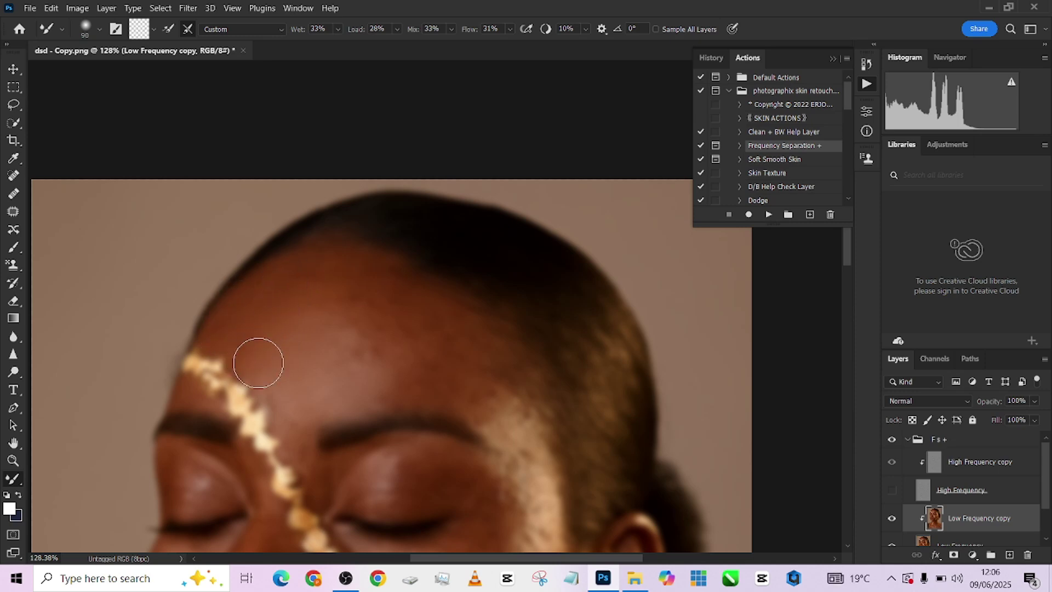
{"action": "key", "text": "bracketright"}
{"action": "key", "text": "bracketright"}
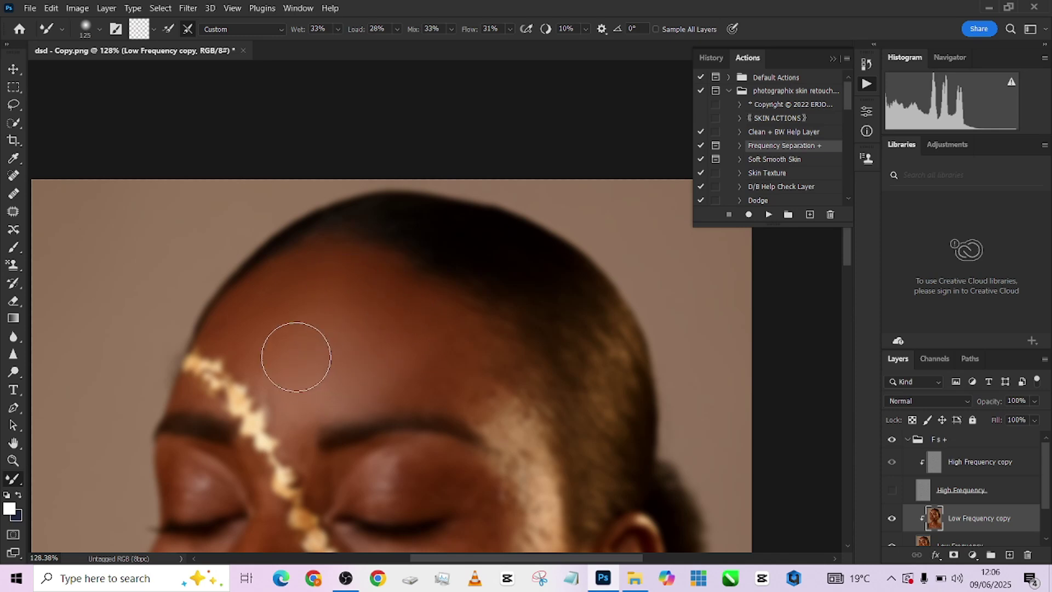
Smooth the side of the forehead between the brow and the hairline with the Mixer Brush at 90 to 100 pixels.
{"action": "key", "text": "bracketleft"}
{"action": "key", "text": "bracketleft"}
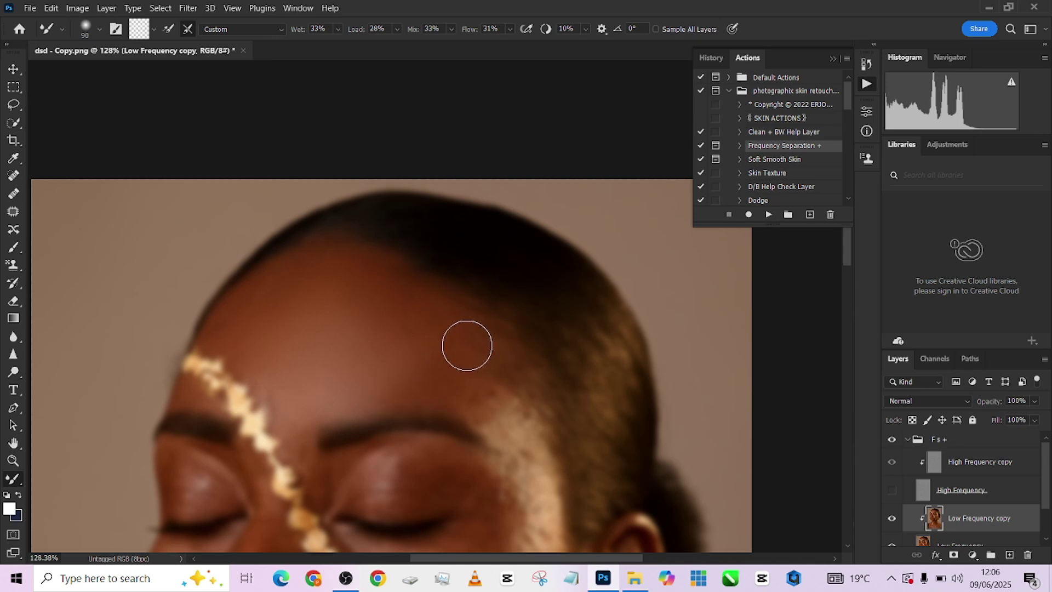
{"action": "key", "text": "bracketright"}
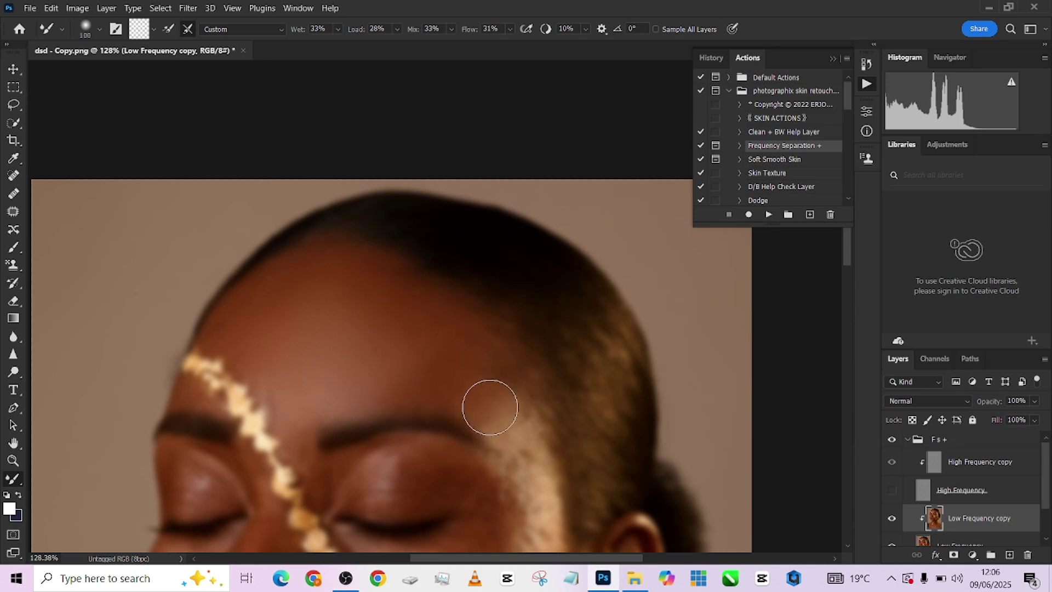
{"action": "key", "text": "bracketleft"}
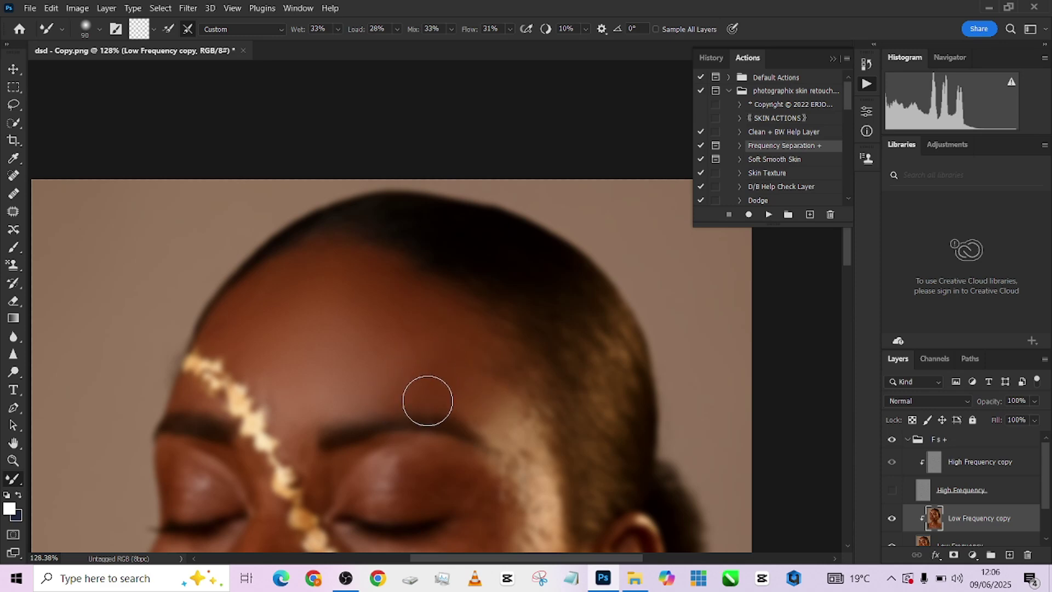
Blend the blotchy bright highlight on the temple beside the eye, using a Mixer Brush of about 70 pixels.
{"action": "scroll", "coordinate": [453, 362], "scroll_direction": "down", "scroll_amount": 1}
{"action": "key", "text": "bracketleft"}
{"action": "key", "text": "bracketright"}
{"action": "mouse_move", "coordinate": [437, 328]}
{"action": "left_mouse_down"}
{"action": "mouse_move", "coordinate": [432, 317]}
{"action": "mouse_move", "coordinate": [395, 338]}
{"action": "mouse_move", "coordinate": [403, 329]}
{"action": "left_mouse_up"}
{"action": "scroll", "coordinate": [427, 241], "scroll_direction": "down", "scroll_amount": 1}
{"action": "key", "text": "bracketleft"}
{"action": "key", "text": "bracketleft"}
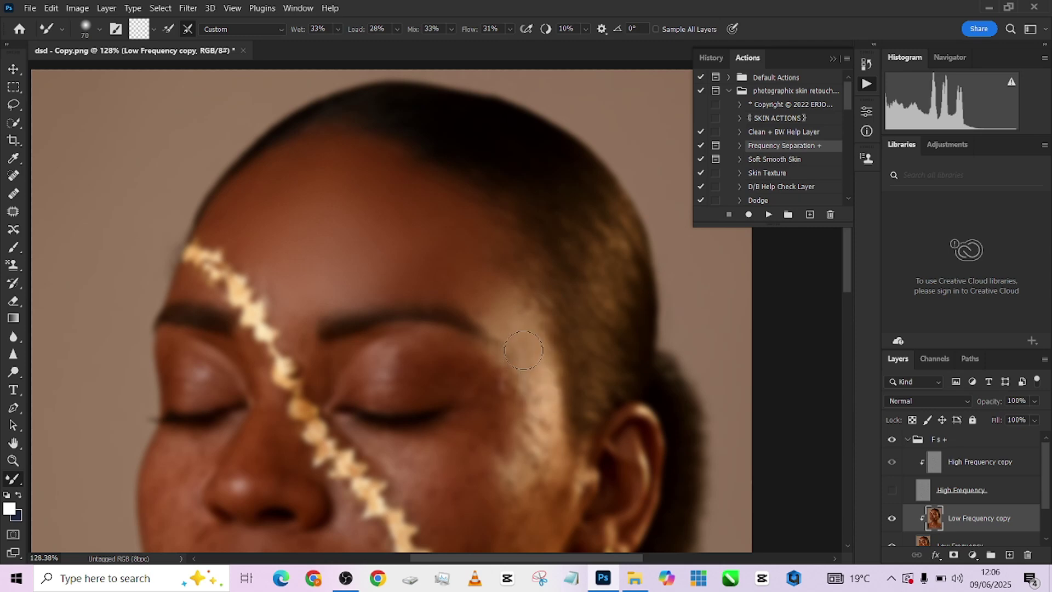
{"action": "scroll", "coordinate": [539, 347], "scroll_direction": "down", "scroll_amount": 2}
{"action": "key", "text": "bracketright"}
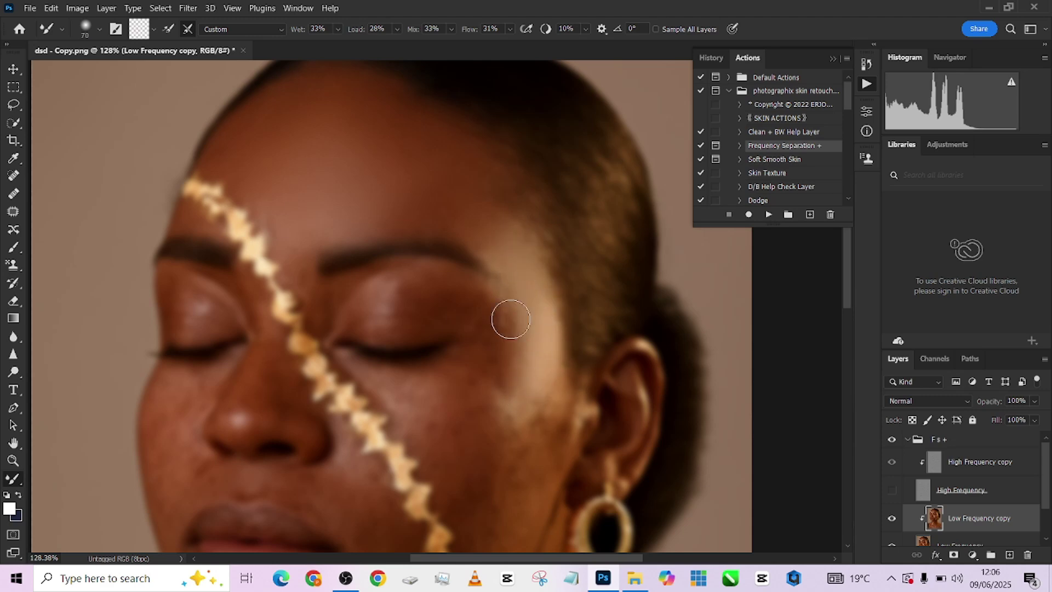
Smooth the outer eye area and upper cheek beside the temple highlight with a 90-pixel Mixer Brush.
{"action": "key", "text": "bracketright"}
{"action": "key", "text": "bracketright"}
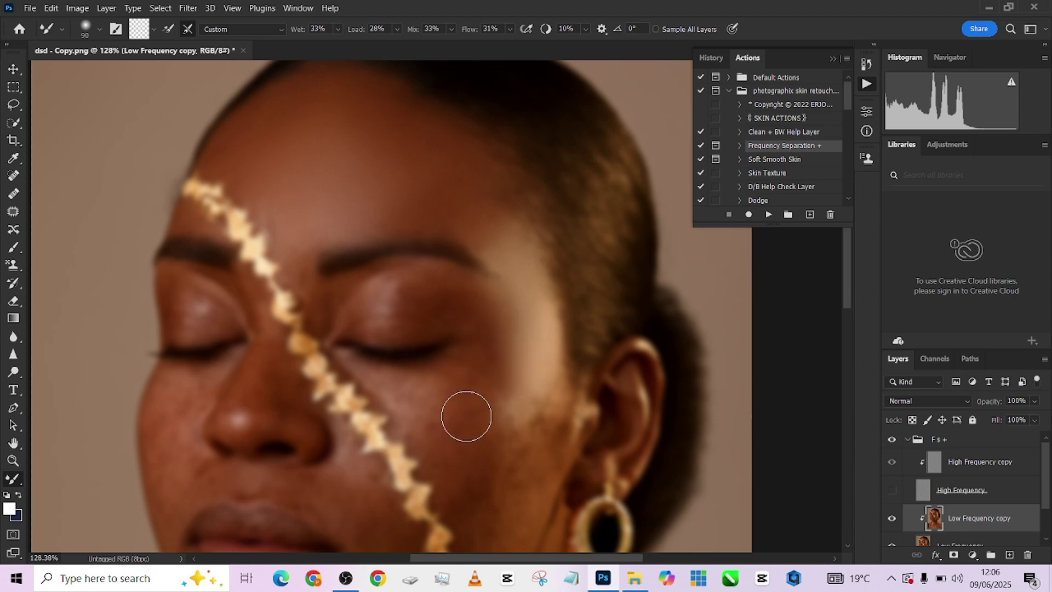
{"action": "scroll", "coordinate": [470, 364], "scroll_direction": "down", "scroll_amount": 2}
{"action": "key", "text": "bracketleft"}
{"action": "scroll", "coordinate": [528, 412], "scroll_direction": "down", "scroll_amount": 2}
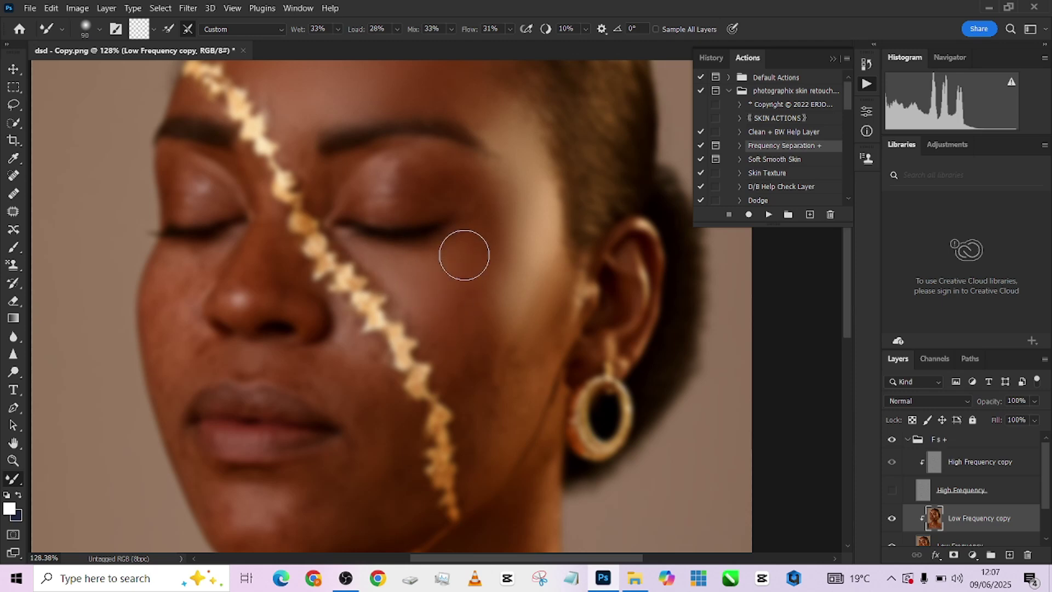
Even out the cheek and jaw between the gold strip and the ear, varying the Mixer Brush from 70 to 125 pixels.
{"action": "key", "text": "bracketright"}
{"action": "key", "text": "bracketright"}
{"action": "scroll", "coordinate": [479, 327], "scroll_direction": "down", "scroll_amount": 3}
{"action": "key", "text": "bracketleft"}
{"action": "key", "text": "bracketleft"}
{"action": "key", "text": "bracketleft"}
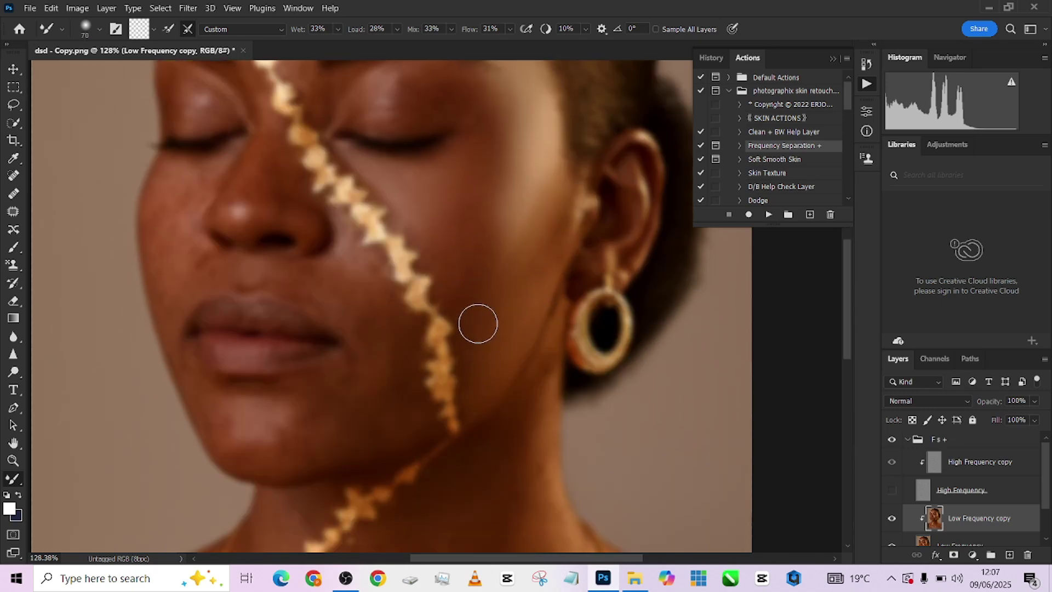
{"action": "key", "text": "bracketright"}
{"action": "key", "text": "bracketright"}
{"action": "key", "text": "bracketright"}
{"action": "key", "text": "bracketright"}
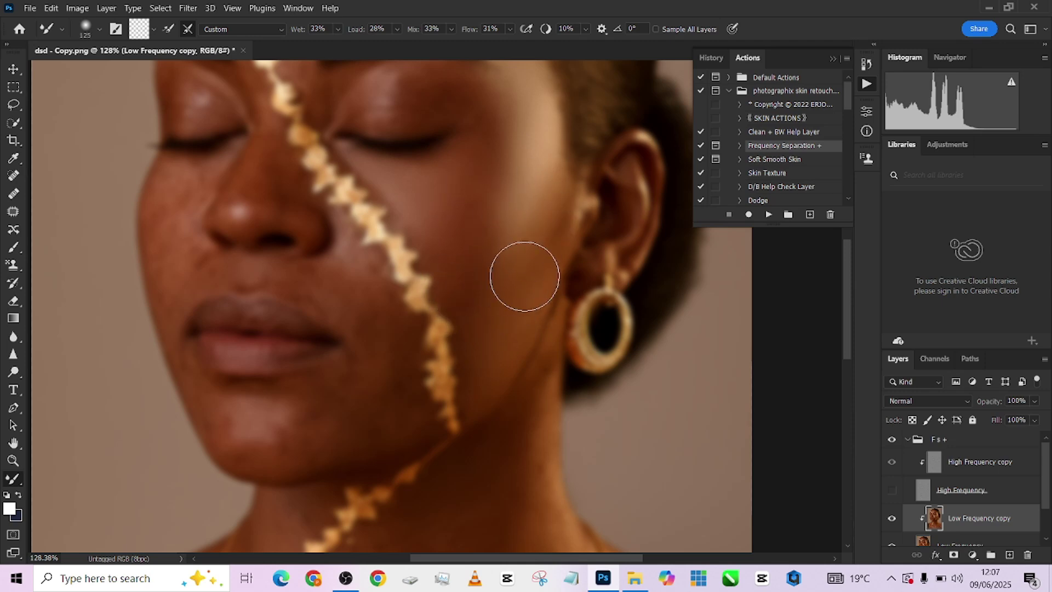
Soften the inner eye corner and eyelid on the ear side of the gold strip with the Mixer Brush at 40 to 60 pixels.
{"action": "scroll", "coordinate": [395, 281], "scroll_direction": "up", "scroll_amount": 6}
{"action": "key", "text": "bracketleft"}
{"action": "key", "text": "bracketleft"}
{"action": "key", "text": "bracketleft"}
{"action": "key", "text": "bracketleft"}
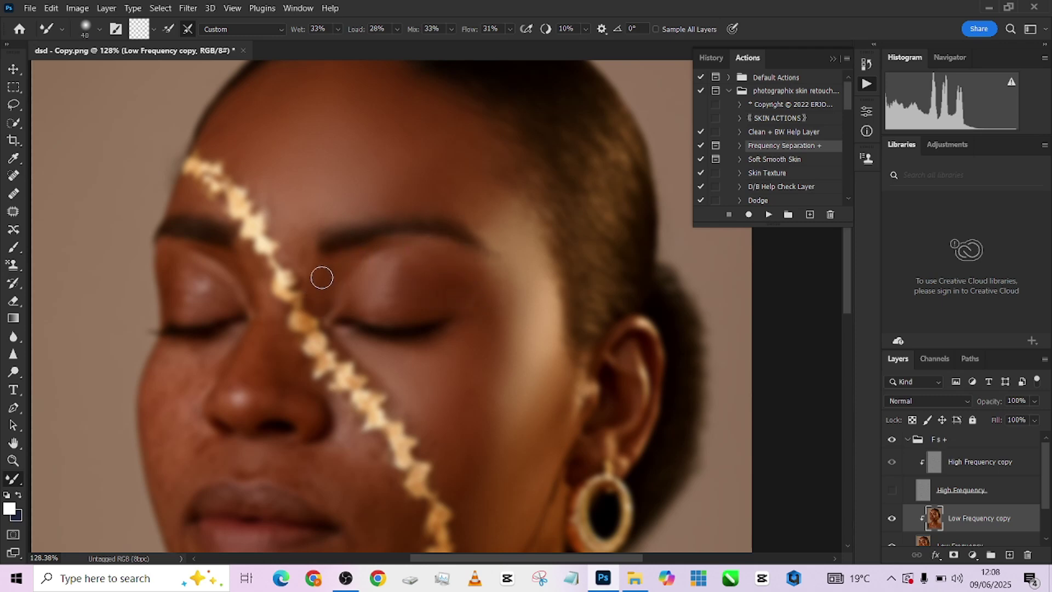
{"action": "key", "text": "bracketright"}
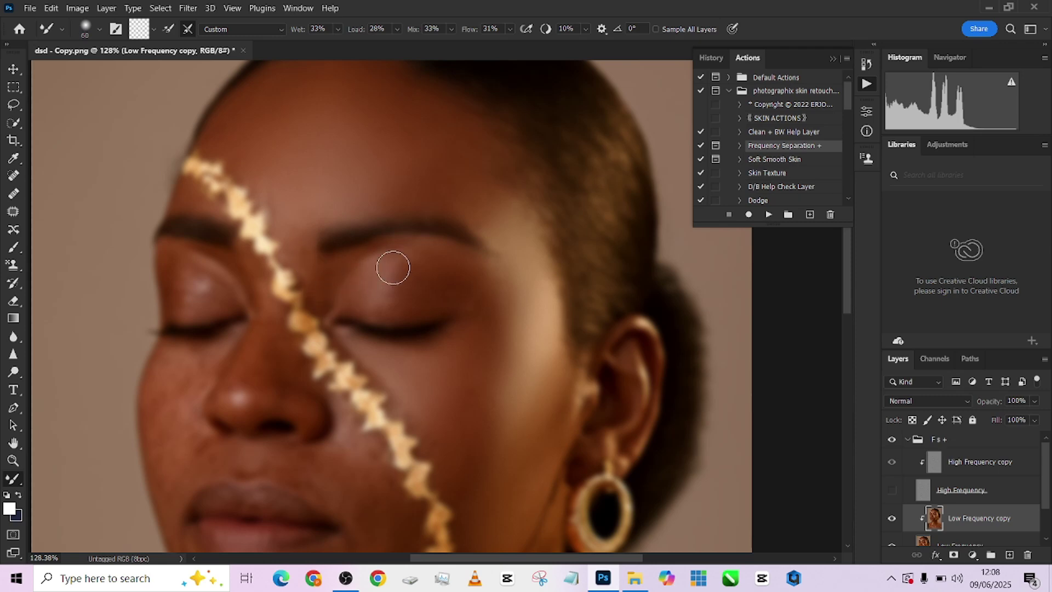
Blend the skin between the nose, mouth corner and gold strip with the Mixer Brush at 50 to 70 pixels.
{"action": "scroll", "coordinate": [360, 301], "scroll_direction": "down", "scroll_amount": 3}
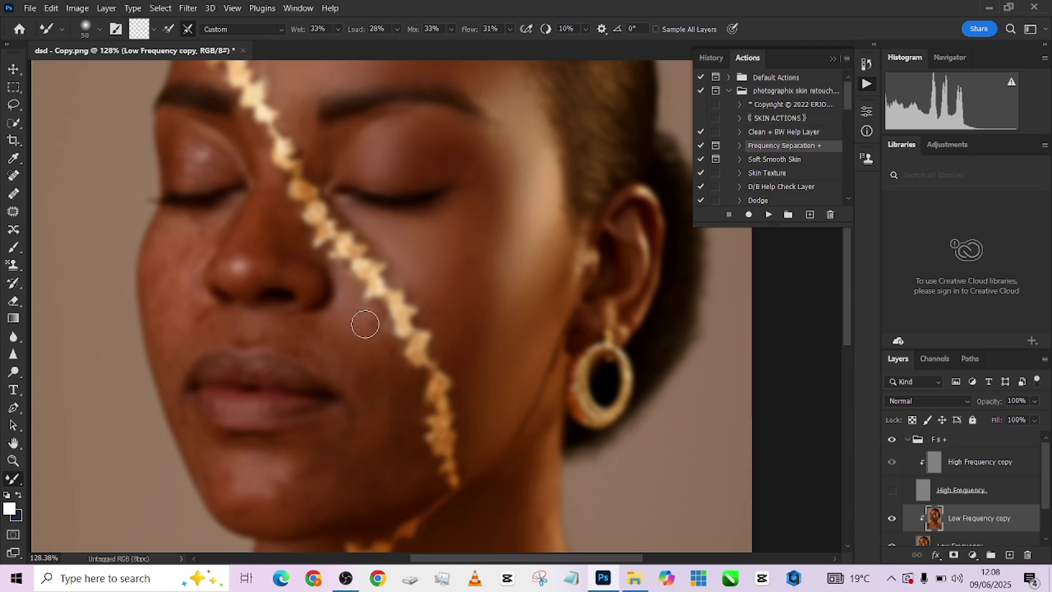
{"action": "key", "text": "bracketright"}
{"action": "key", "text": "bracketright"}
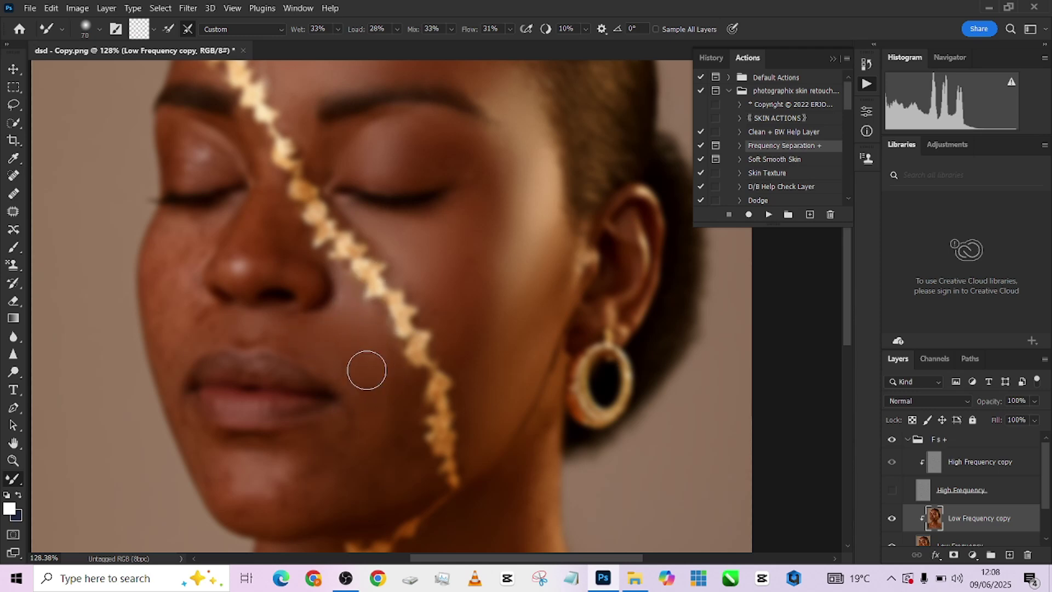
Smooth the chin and lower jaw with the Mixer Brush at 100 pixels, reducing it to 80 pixels.
{"action": "key", "text": "bracketright"}
{"action": "key", "text": "bracketright"}
{"action": "key", "text": "bracketright"}
{"action": "scroll", "coordinate": [376, 418], "scroll_direction": "down", "scroll_amount": 3}
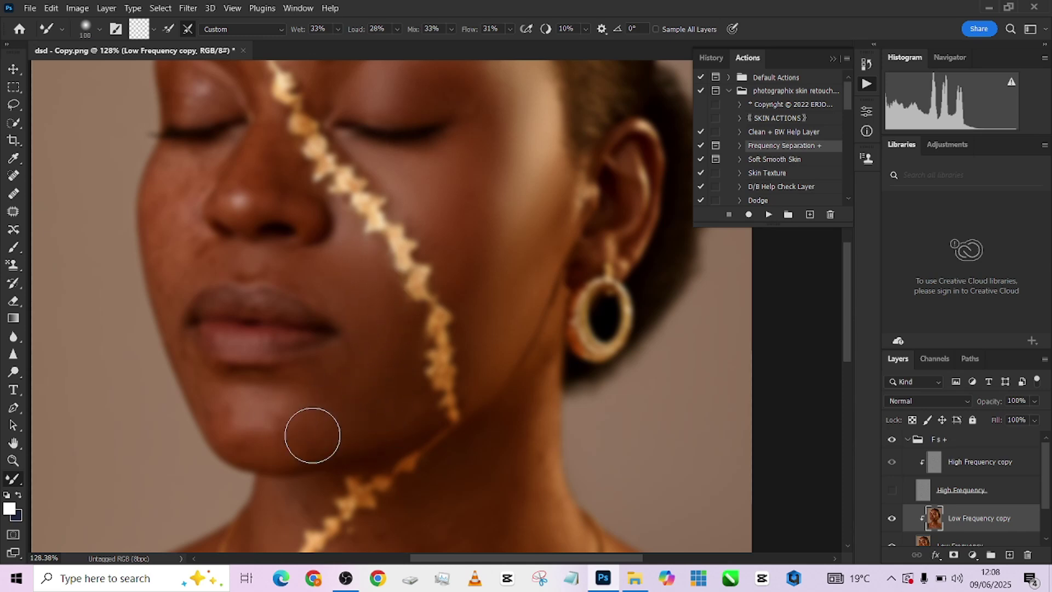
{"action": "key", "text": "bracketleft"}
{"action": "key", "text": "bracketleft"}
{"action": "scroll", "coordinate": [342, 356], "scroll_direction": "up", "scroll_amount": 3}
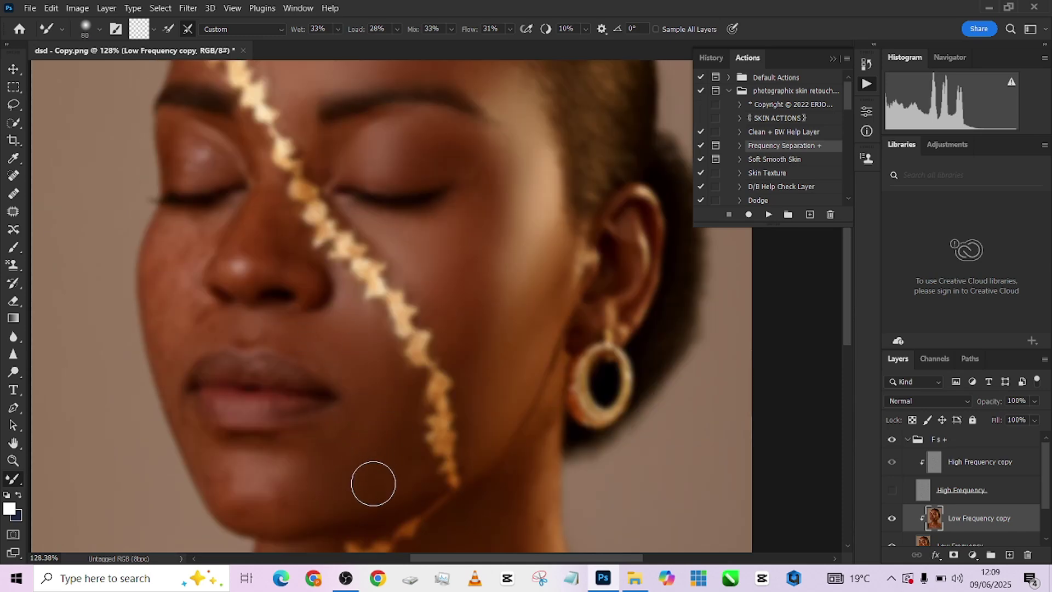
Blend the freckled cheek on the far side of the nose, reducing the Mixer Brush to 50 pixels for the finer areas.
{"action": "mouse_move", "coordinate": [163, 289]}
{"action": "left_mouse_down"}
{"action": "mouse_move", "coordinate": [186, 247]}
{"action": "mouse_move", "coordinate": [175, 241]}
{"action": "mouse_move", "coordinate": [205, 223]}
{"action": "mouse_move", "coordinate": [186, 247]}
{"action": "left_mouse_up"}
{"action": "key", "text": "bracketleft"}
{"action": "key", "text": "bracketleft"}
{"action": "key", "text": "bracketleft"}
{"action": "key", "text": "bracketleft"}
{"action": "scroll", "coordinate": [167, 296], "scroll_direction": "down", "scroll_amount": 2}
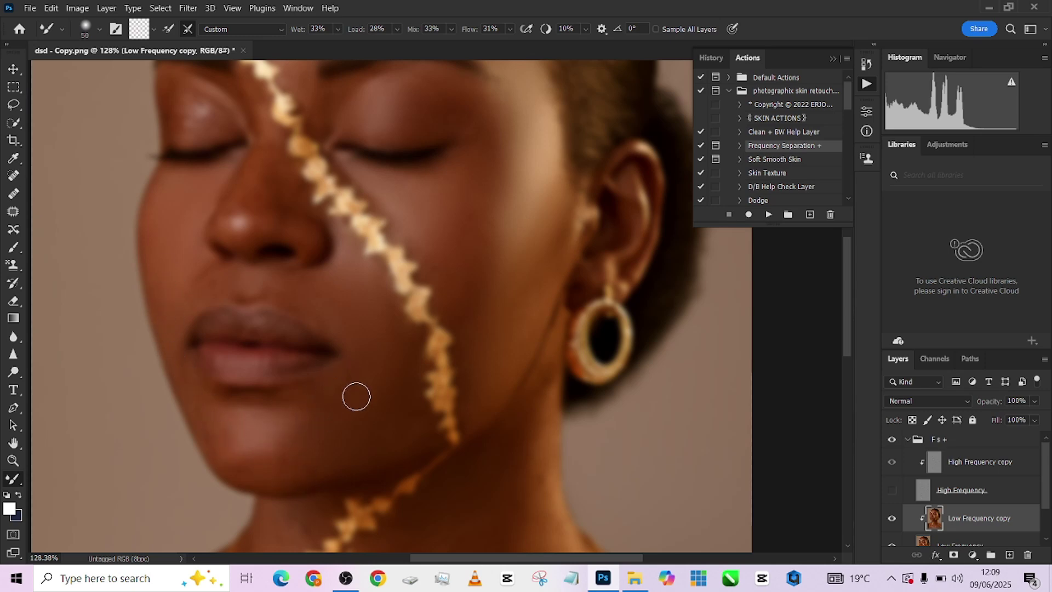
Refine the chin and the skin below the mouth corner with an 80-pixel Mixer Brush.
{"action": "key", "text": "bracketright"}
{"action": "scroll", "coordinate": [351, 392], "scroll_direction": "down", "scroll_amount": 2}
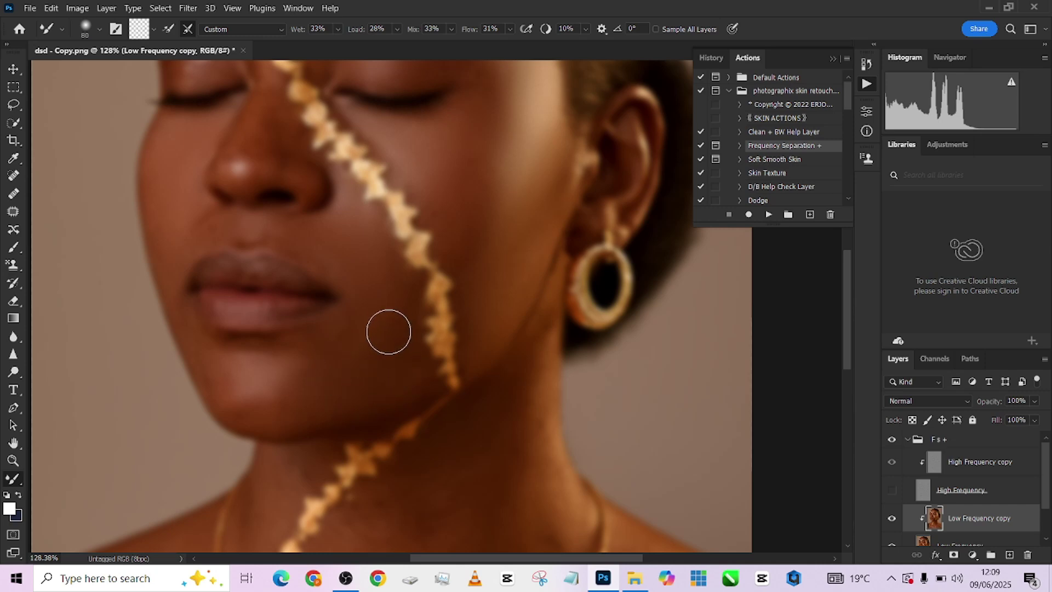
{"action": "scroll", "coordinate": [399, 338], "scroll_direction": "up", "scroll_amount": 3}
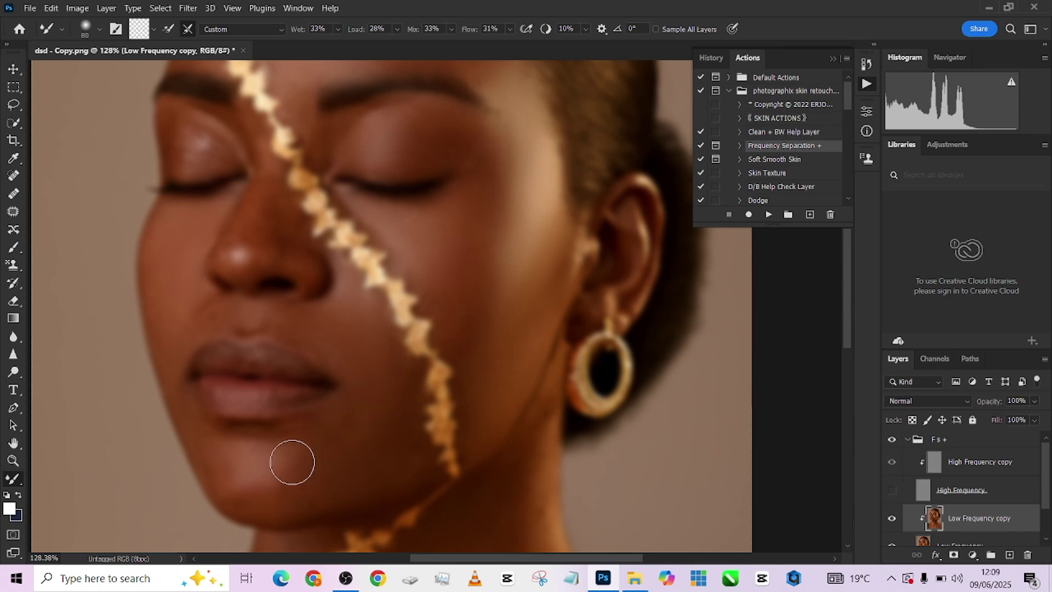
{"action": "mouse_move", "coordinate": [293, 488]}
{"action": "left_mouse_down"}
{"action": "mouse_move", "coordinate": [247, 484]}
{"action": "mouse_move", "coordinate": [264, 481]}
{"action": "mouse_move", "coordinate": [218, 450]}
{"action": "mouse_move", "coordinate": [253, 487]}
{"action": "mouse_move", "coordinate": [261, 471]}
{"action": "mouse_move", "coordinate": [264, 490]}
{"action": "mouse_move", "coordinate": [295, 480]}
{"action": "left_mouse_up"}
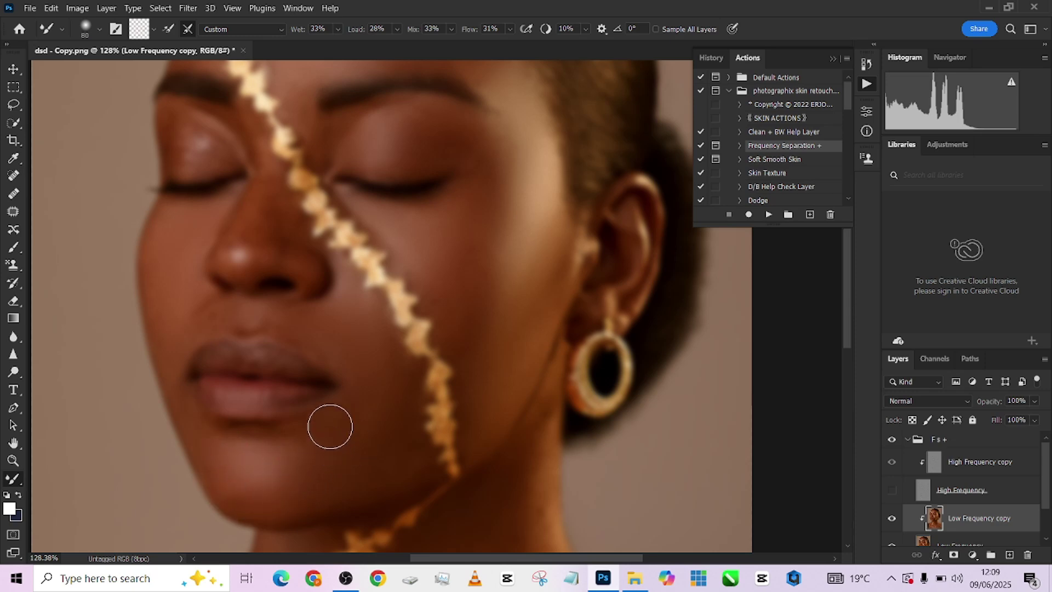
{"action": "mouse_move", "coordinate": [307, 441]}
{"action": "left_mouse_down"}
{"action": "mouse_move", "coordinate": [345, 444]}
{"action": "mouse_move", "coordinate": [371, 513]}
{"action": "mouse_move", "coordinate": [322, 499]}
{"action": "mouse_move", "coordinate": [310, 507]}
{"action": "mouse_move", "coordinate": [359, 484]}
{"action": "mouse_move", "coordinate": [369, 459]}
{"action": "mouse_move", "coordinate": [407, 453]}
{"action": "mouse_move", "coordinate": [411, 474]}
{"action": "mouse_move", "coordinate": [406, 435]}
{"action": "mouse_move", "coordinate": [378, 426]}
{"action": "mouse_move", "coordinate": [370, 398]}
{"action": "mouse_move", "coordinate": [377, 426]}
{"action": "mouse_move", "coordinate": [362, 414]}
{"action": "mouse_move", "coordinate": [352, 422]}
{"action": "mouse_move", "coordinate": [369, 457]}
{"action": "mouse_move", "coordinate": [355, 451]}
{"action": "mouse_move", "coordinate": [361, 421]}
{"action": "mouse_move", "coordinate": [358, 474]}
{"action": "mouse_move", "coordinate": [357, 458]}
{"action": "mouse_move", "coordinate": [362, 475]}
{"action": "mouse_move", "coordinate": [393, 461]}
{"action": "mouse_move", "coordinate": [384, 450]}
{"action": "mouse_move", "coordinate": [399, 470]}
{"action": "left_mouse_up"}
Blend the skin between the nostril and the upper lip corner on the far cheek side with the Mixer Brush.
{"action": "scroll", "coordinate": [381, 394], "scroll_direction": "down", "scroll_amount": 2}
{"action": "scroll", "coordinate": [321, 333], "scroll_direction": "up", "scroll_amount": 2}
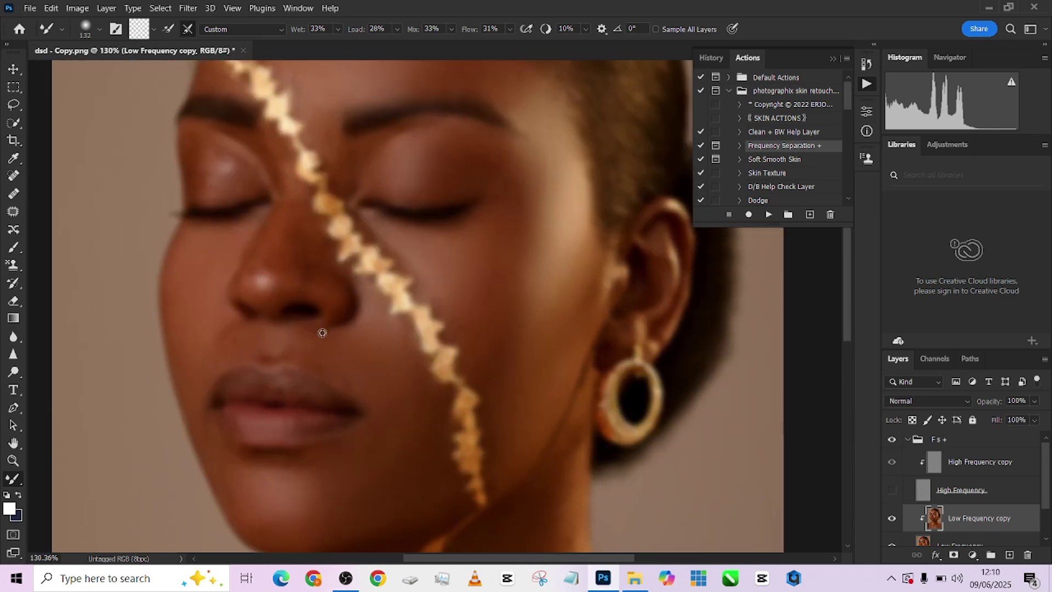
{"action": "mouse_move", "coordinate": [249, 340]}
{"action": "left_mouse_down"}
{"action": "mouse_move", "coordinate": [213, 347]}
{"action": "mouse_move", "coordinate": [218, 358]}
{"action": "left_mouse_up"}
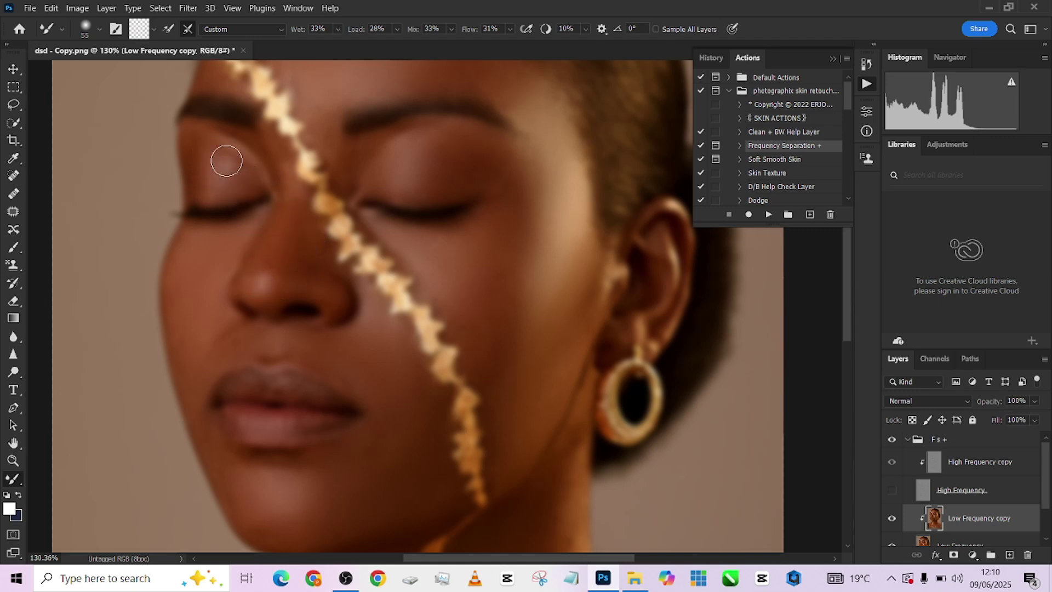
Soften the highlights on both eyelids with small Mixer Brush strokes.
{"action": "left_click_drag", "start_coordinate": [211, 148], "coordinate": [221, 135]}
{"action": "scroll", "coordinate": [440, 192], "scroll_direction": "down", "scroll_amount": 10}
{"action": "scroll", "coordinate": [458, 149], "scroll_direction": "up", "scroll_amount": 6}
{"action": "left_click_drag", "start_coordinate": [447, 153], "coordinate": [463, 160]}
{"action": "left_click_drag", "start_coordinate": [398, 150], "coordinate": [447, 148]}
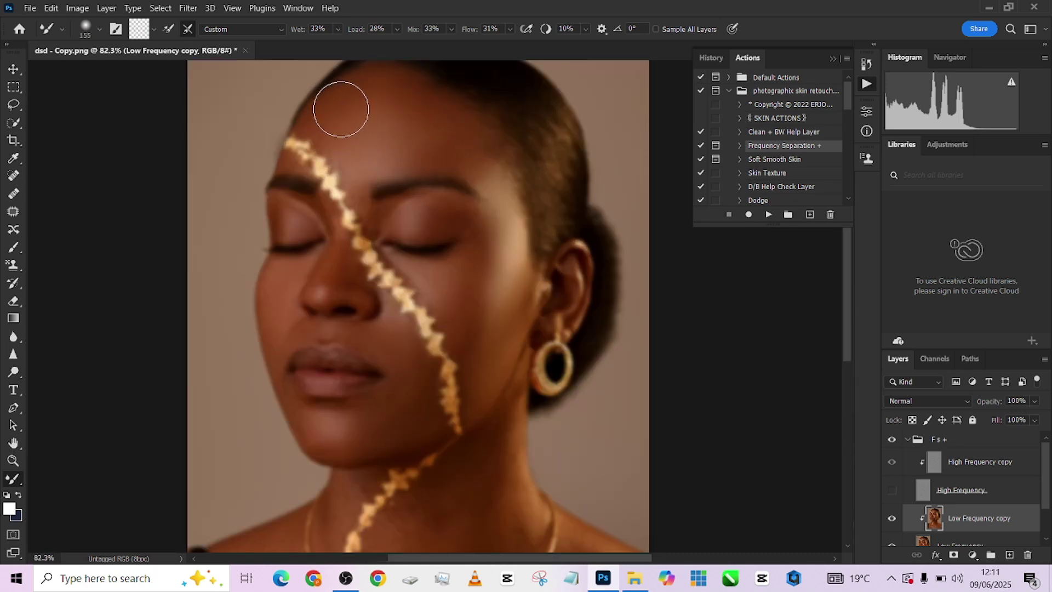
Even out the forehead with the Mixer Brush, and blend the inner eye corner beside the gold strip at 58 pixels.
{"action": "left_click_drag", "start_coordinate": [383, 142], "coordinate": [337, 151]}
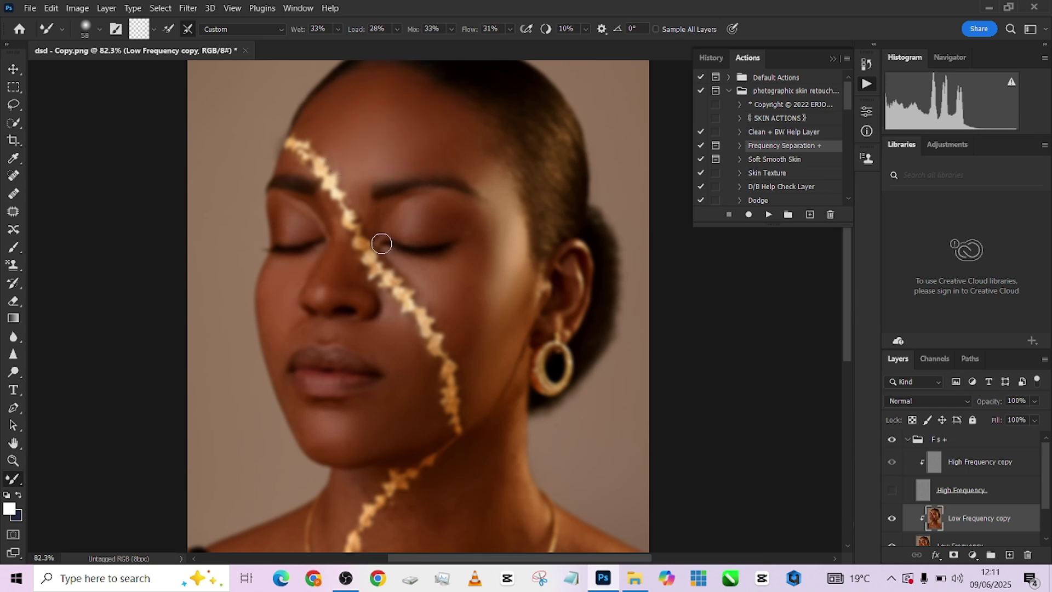
{"action": "left_click_drag", "start_coordinate": [373, 220], "coordinate": [378, 252]}
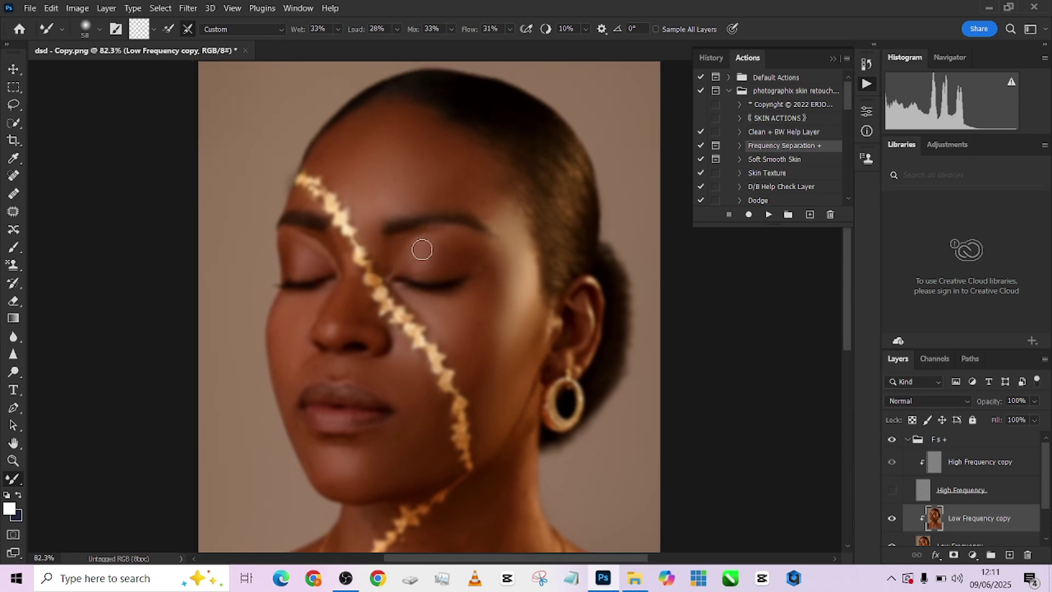
Smooth the chest skin below the necklace, using large Mixer Brush sizes including 254 and 169 pixels.
{"action": "left_click_drag", "start_coordinate": [464, 411], "coordinate": [418, 177]}
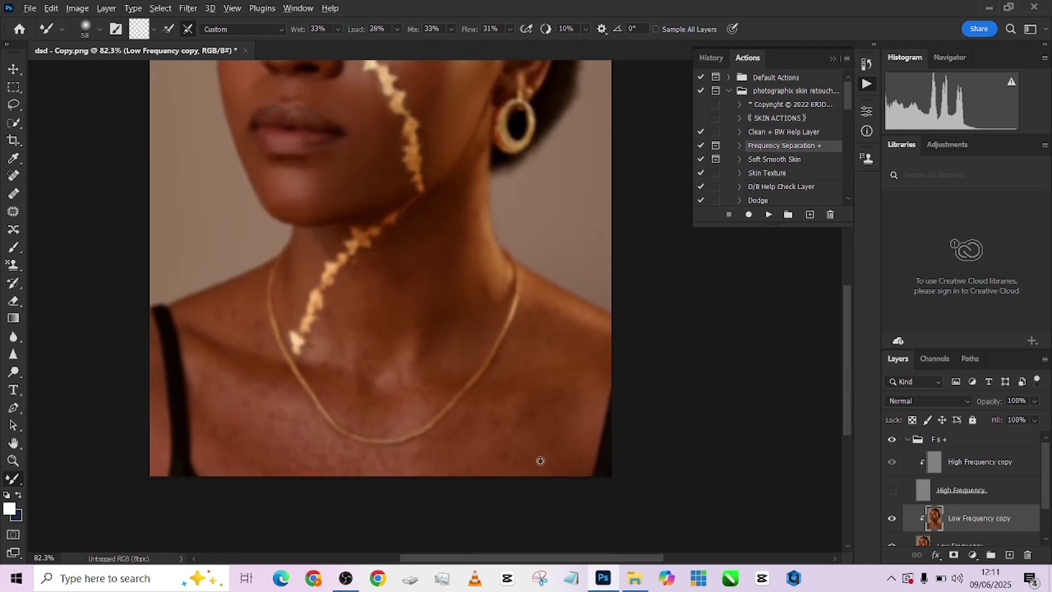
{"action": "left_click_drag", "start_coordinate": [573, 462], "coordinate": [607, 461]}
{"action": "mouse_move", "coordinate": [542, 436]}
{"action": "left_mouse_down"}
{"action": "mouse_move", "coordinate": [553, 436]}
{"action": "mouse_move", "coordinate": [501, 437]}
{"action": "mouse_move", "coordinate": [491, 448]}
{"action": "mouse_move", "coordinate": [509, 455]}
{"action": "mouse_move", "coordinate": [526, 435]}
{"action": "left_mouse_up"}
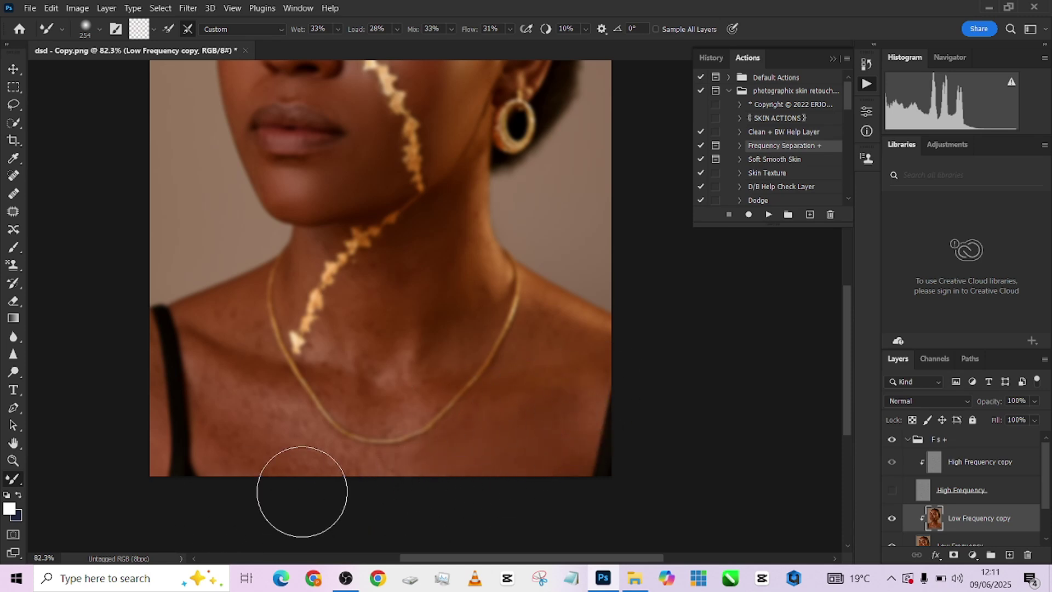
{"action": "mouse_move", "coordinate": [321, 478]}
{"action": "left_mouse_down"}
{"action": "mouse_move", "coordinate": [296, 461]}
{"action": "mouse_move", "coordinate": [301, 446]}
{"action": "mouse_move", "coordinate": [224, 423]}
{"action": "left_mouse_up"}
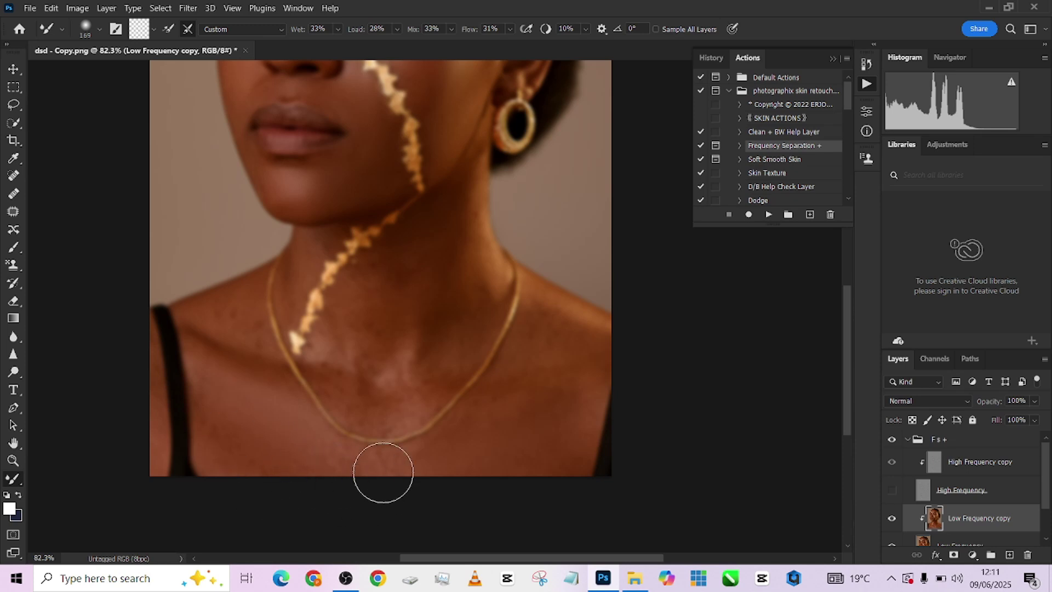
{"action": "left_click_drag", "start_coordinate": [234, 433], "coordinate": [215, 425]}
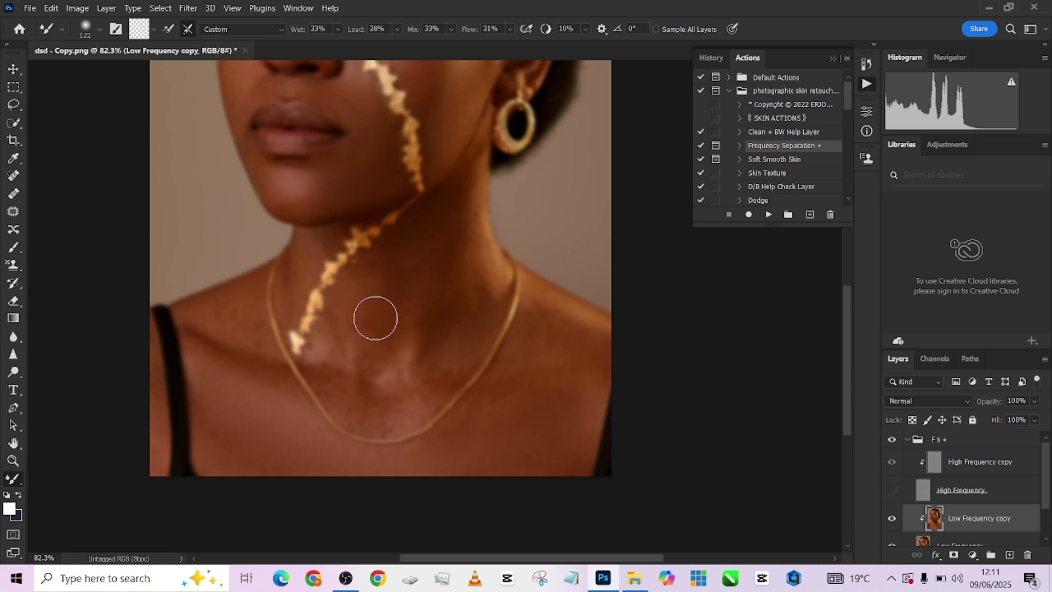
Blend the uneven tones on the neck and collarbone inside the necklace with the Mixer Brush at 122 to 138 pixels.
{"action": "mouse_move", "coordinate": [430, 300]}
{"action": "left_mouse_down"}
{"action": "mouse_move", "coordinate": [472, 245]}
{"action": "mouse_move", "coordinate": [426, 370]}
{"action": "mouse_move", "coordinate": [367, 319]}
{"action": "left_mouse_up"}
{"action": "left_click_drag", "start_coordinate": [325, 360], "coordinate": [313, 361]}
{"action": "key", "text": "bracketright"}
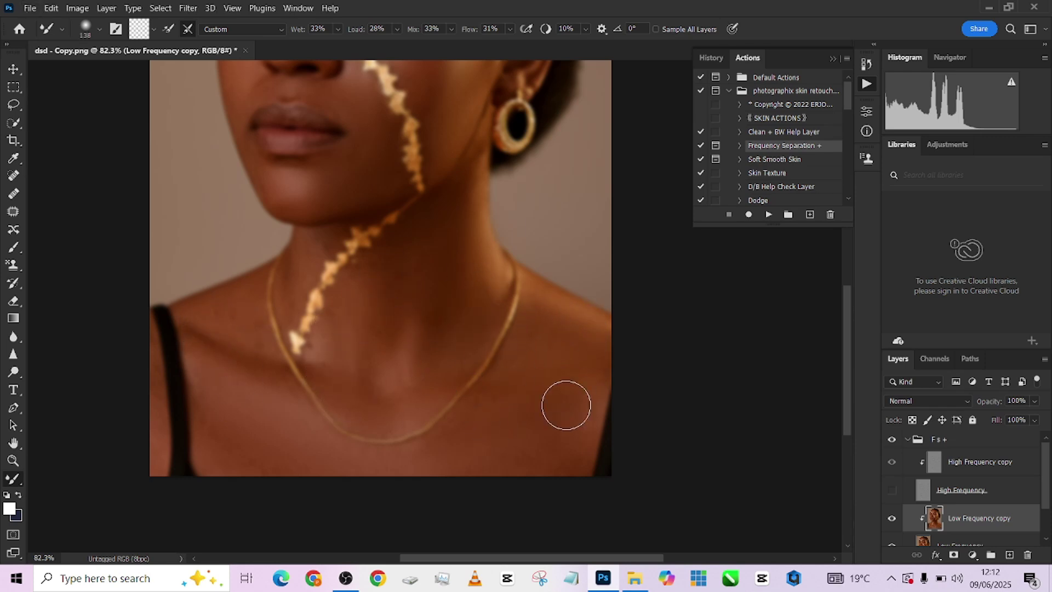
Refine the skin along the necklace, shoulders and lower chest with the Mixer Brush, using sizes from 78 to 168 pixels.
{"action": "scroll", "coordinate": [356, 414], "scroll_direction": "up", "scroll_amount": 3}
{"action": "left_click_drag", "start_coordinate": [257, 248], "coordinate": [252, 251]}
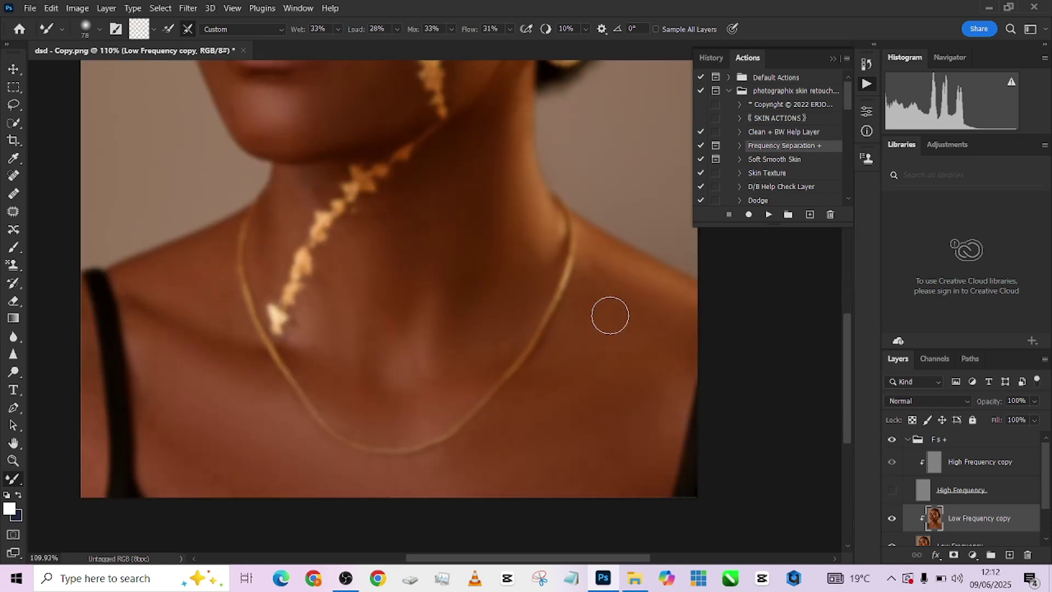
{"action": "scroll", "coordinate": [193, 428], "scroll_direction": "down", "scroll_amount": 3}
{"action": "scroll", "coordinate": [191, 432], "scroll_direction": "up", "scroll_amount": 3}
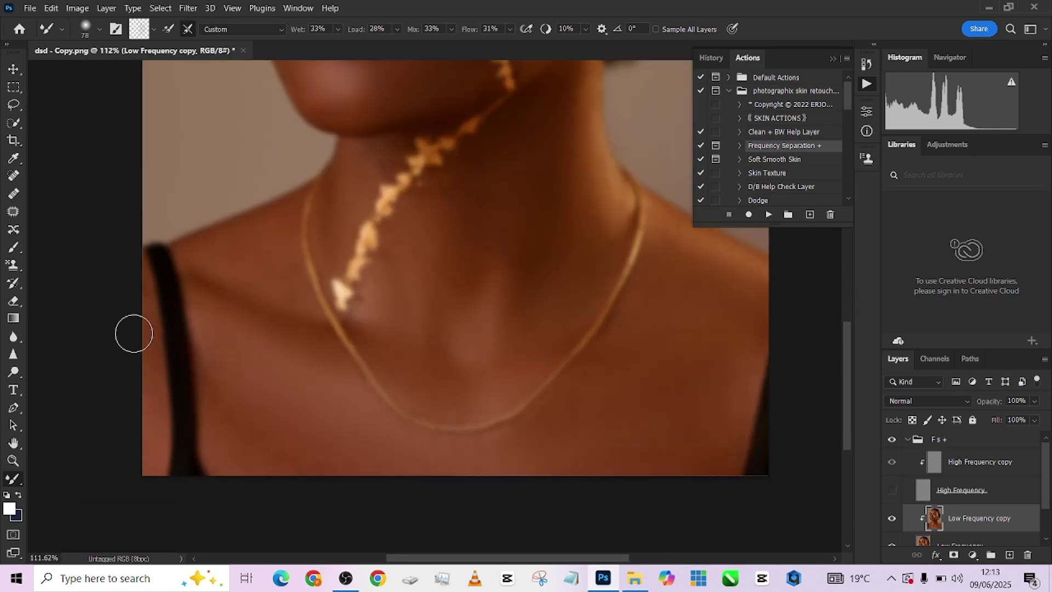
{"action": "left_click_drag", "start_coordinate": [291, 452], "coordinate": [299, 440]}
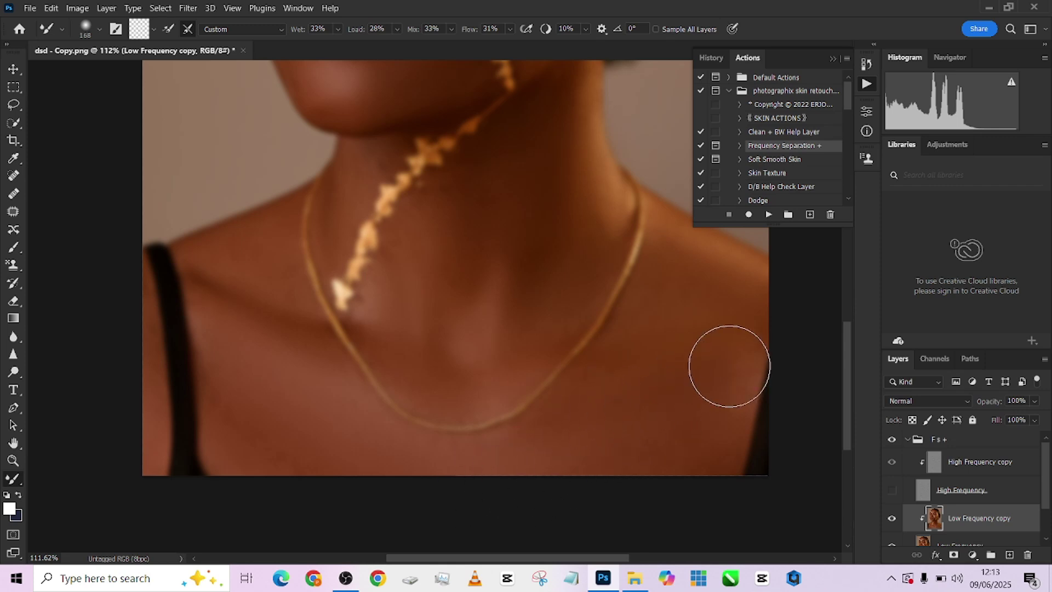
Show the High Frequency layer again and compare the portrait with the F s + group hidden and shown.
{"action": "scroll", "coordinate": [586, 454], "scroll_direction": "down", "scroll_amount": 4}
{"action": "left_click_drag", "start_coordinate": [551, 269], "coordinate": [499, 263]}
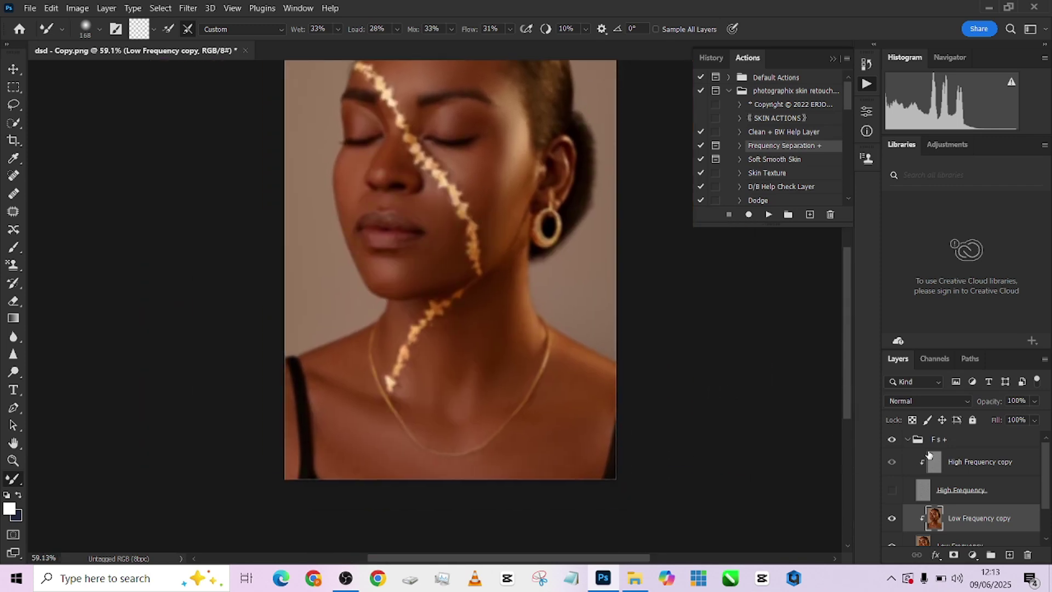
{"action": "left_click", "coordinate": [892, 492]}
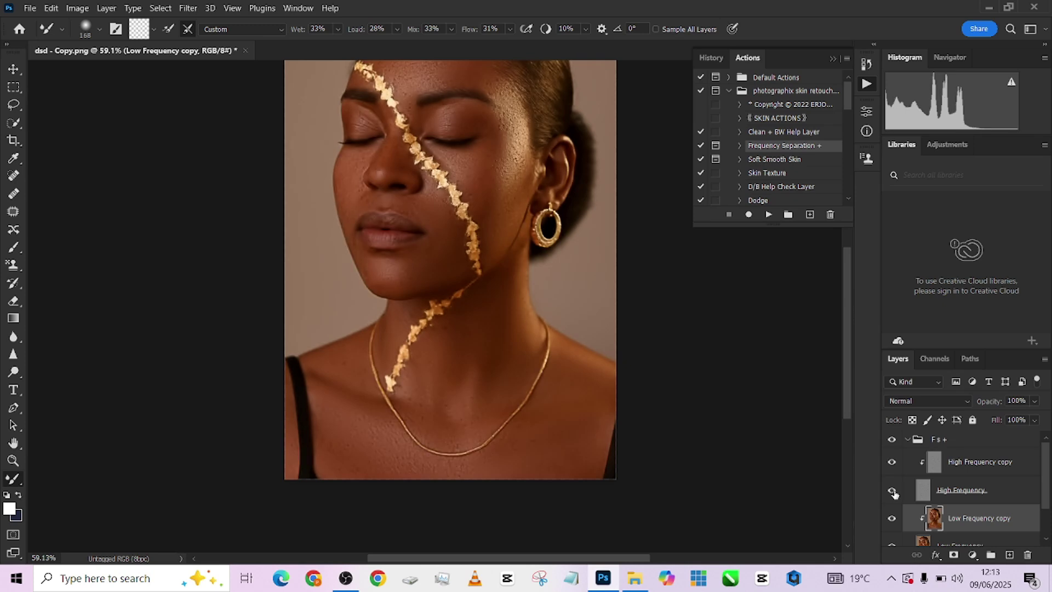
{"action": "left_click", "coordinate": [896, 442]}
{"action": "mouse_move", "coordinate": [501, 308]}
{"action": "left_mouse_down"}
{"action": "mouse_move", "coordinate": [437, 359]}
{"action": "mouse_move", "coordinate": [437, 374]}
{"action": "left_mouse_up"}
{"action": "scroll", "coordinate": [436, 373], "scroll_direction": "down", "scroll_amount": 1}
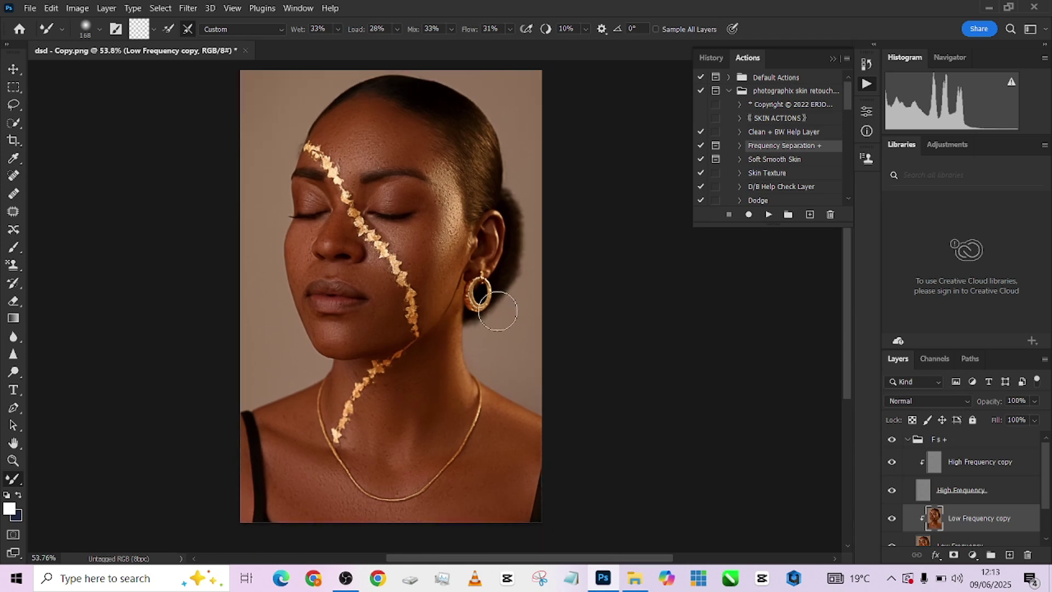
{"action": "left_click", "coordinate": [894, 441]}
{"action": "left_click", "coordinate": [894, 441]}
{"action": "scroll", "coordinate": [453, 254], "scroll_direction": "up", "scroll_amount": 5}
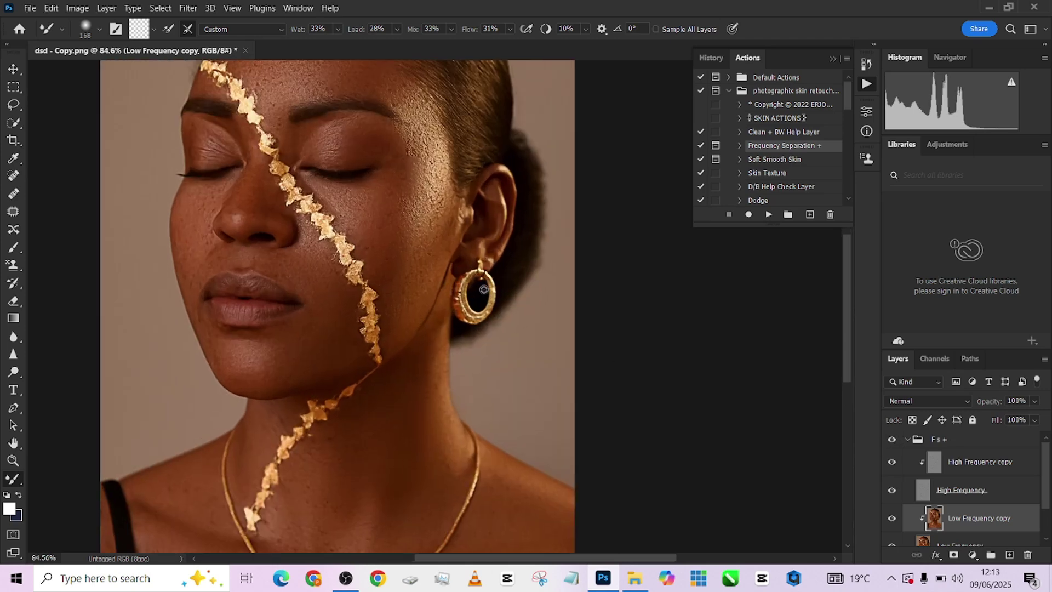
{"action": "mouse_move", "coordinate": [389, 272]}
{"action": "left_mouse_down"}
{"action": "mouse_move", "coordinate": [535, 312]}
{"action": "mouse_move", "coordinate": [529, 294]}
{"action": "left_mouse_up"}
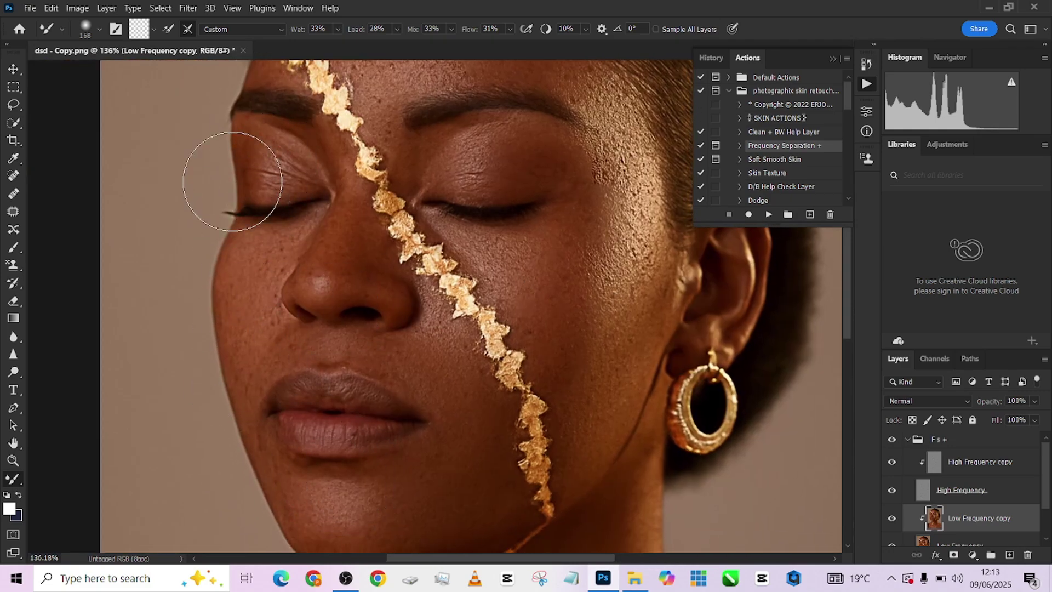
Clean the skin texture on the cheek beside the nose with the Clone Stamp at 11 pixels on the High Frequency copy layer.
{"action": "left_click", "coordinate": [954, 499]}
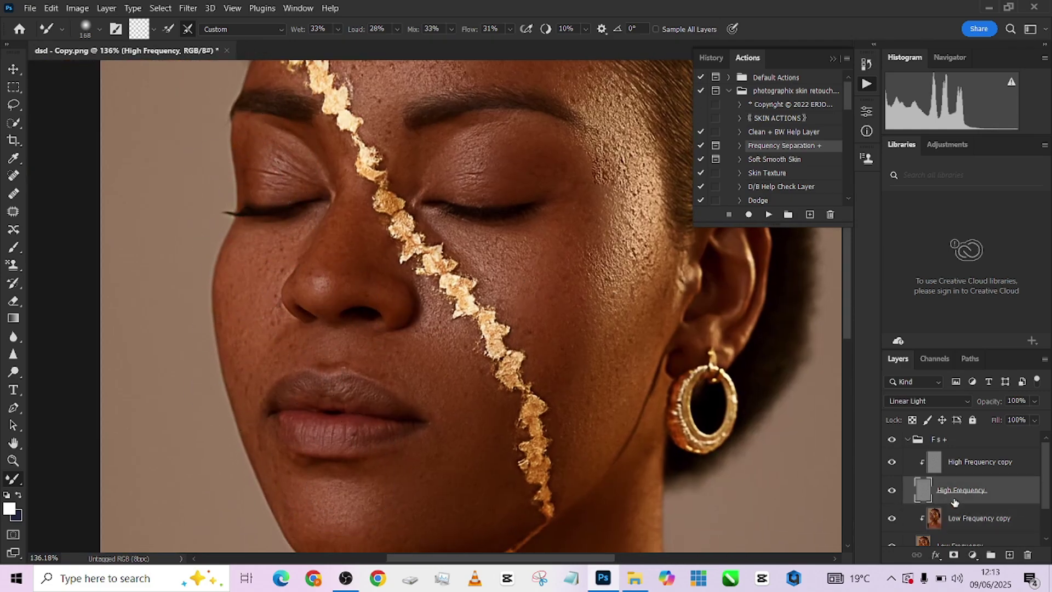
{"action": "key", "text": "s"}
{"action": "left_click", "coordinate": [961, 473]}
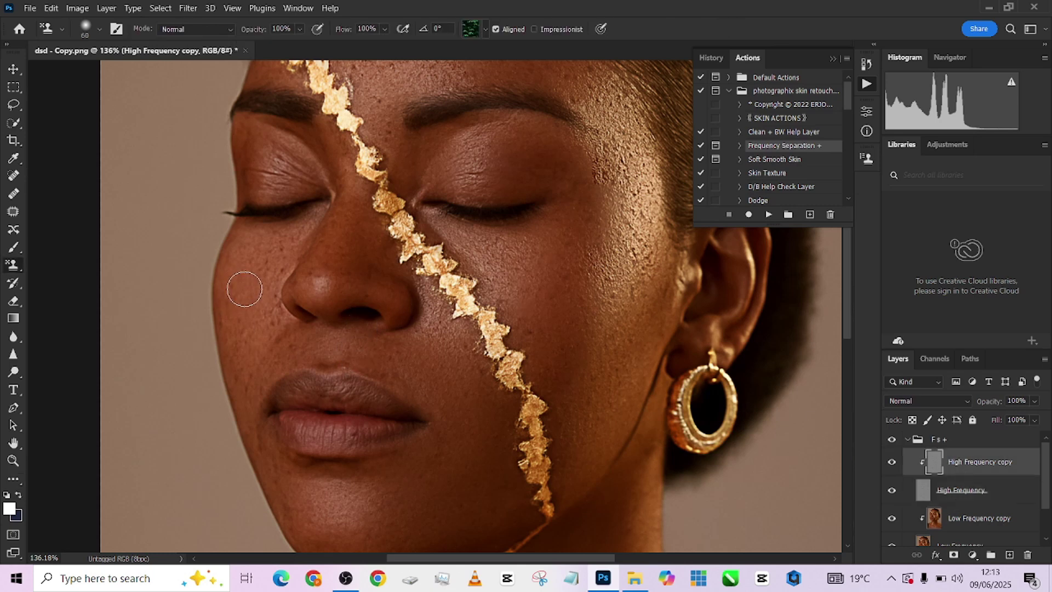
{"action": "left_click_drag", "start_coordinate": [247, 312], "coordinate": [228, 313]}
{"action": "right_click", "coordinate": [14, 265]}
{"action": "left_click", "coordinate": [66, 266]}
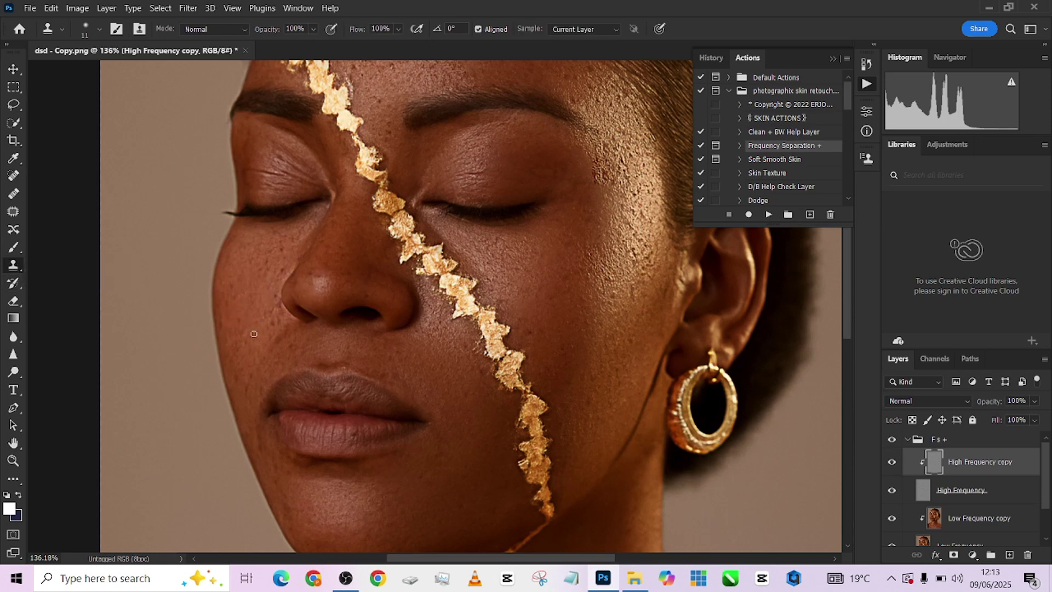
{"action": "left_click_drag", "start_coordinate": [277, 295], "coordinate": [278, 290]}
{"action": "left_click", "coordinate": [265, 299], "text": "alt"}
{"action": "left_click", "coordinate": [255, 312], "text": "alt"}
Refine fine texture marks on the forehead and upper face with the Clone Stamp, reducing the brush to 4 pixels.
{"action": "scroll", "coordinate": [247, 334], "scroll_direction": "up", "scroll_amount": 2}
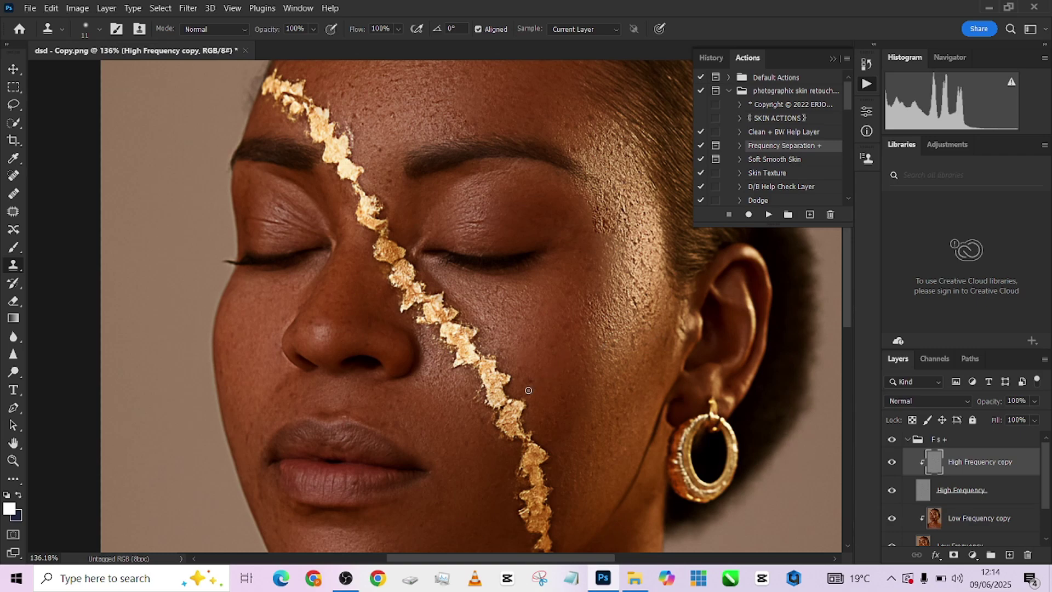
{"action": "left_click_drag", "start_coordinate": [523, 279], "coordinate": [516, 453]}
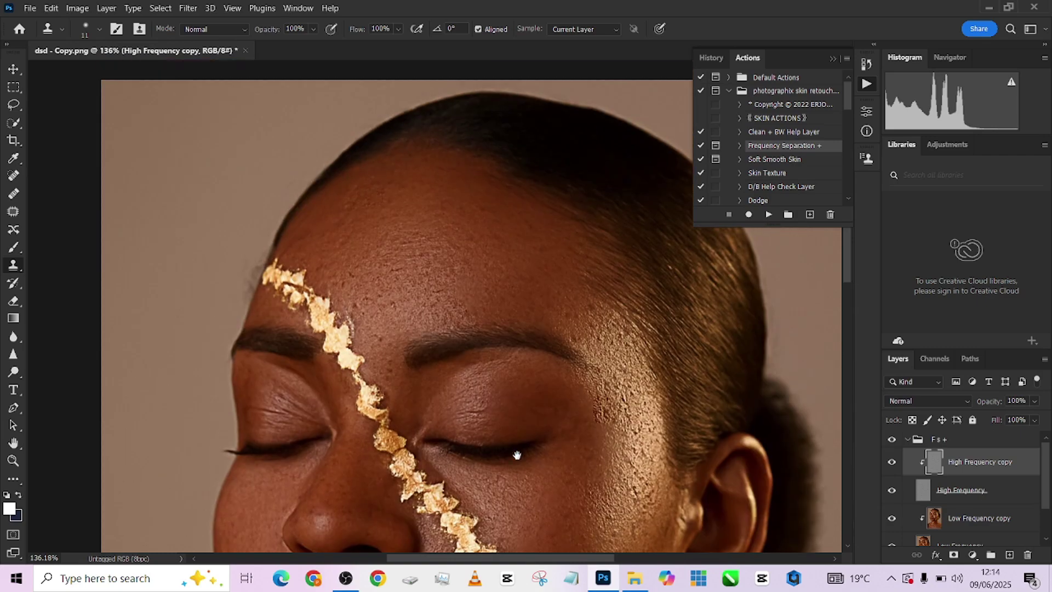
{"action": "key", "text": "alt"}
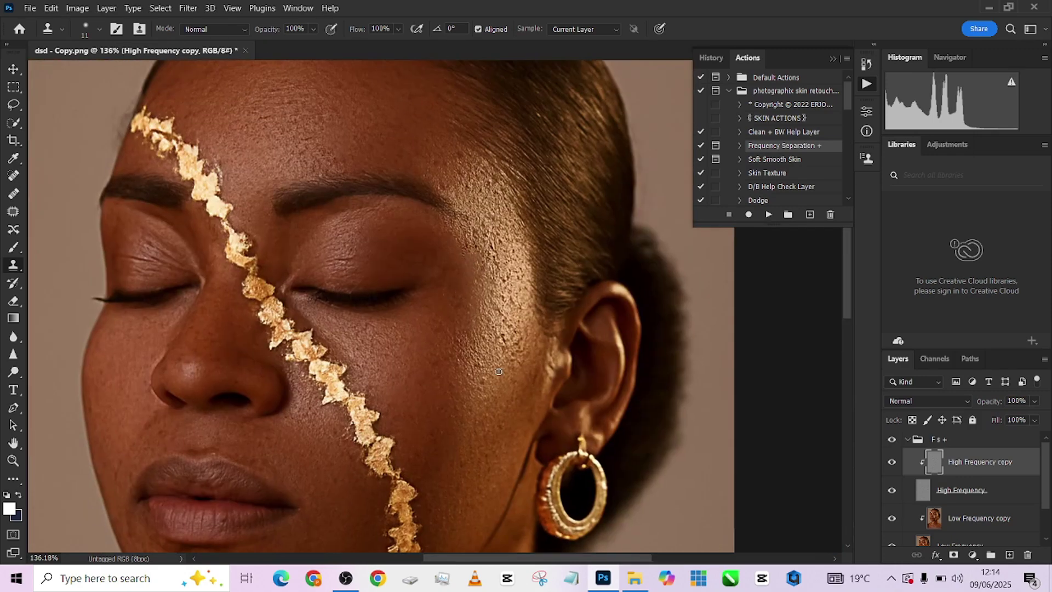
{"action": "key", "text": "bracketleft"}
{"action": "key", "text": "bracketleft"}
{"action": "key", "text": "bracketleft"}
{"action": "key", "text": "bracketleft"}
{"action": "key", "text": "bracketleft"}
{"action": "key", "text": "bracketleft"}
{"action": "key", "text": "bracketleft"}
{"action": "scroll", "coordinate": [458, 343], "scroll_direction": "down", "scroll_amount": 4}
{"action": "scroll", "coordinate": [476, 306], "scroll_direction": "up", "scroll_amount": 2}
{"action": "scroll", "coordinate": [475, 306], "scroll_direction": "left", "scroll_amount": 2}
{"action": "scroll", "coordinate": [463, 449], "scroll_direction": "down", "scroll_amount": 1}
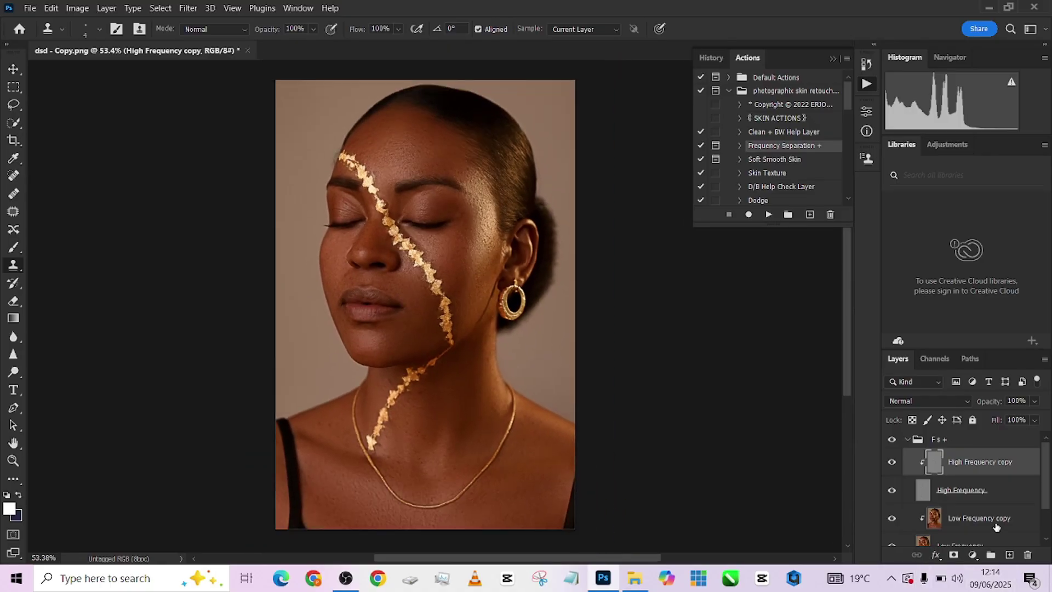
Convert the Low Frequency copy layer to a Smart Object.
{"action": "left_click", "coordinate": [997, 528]}
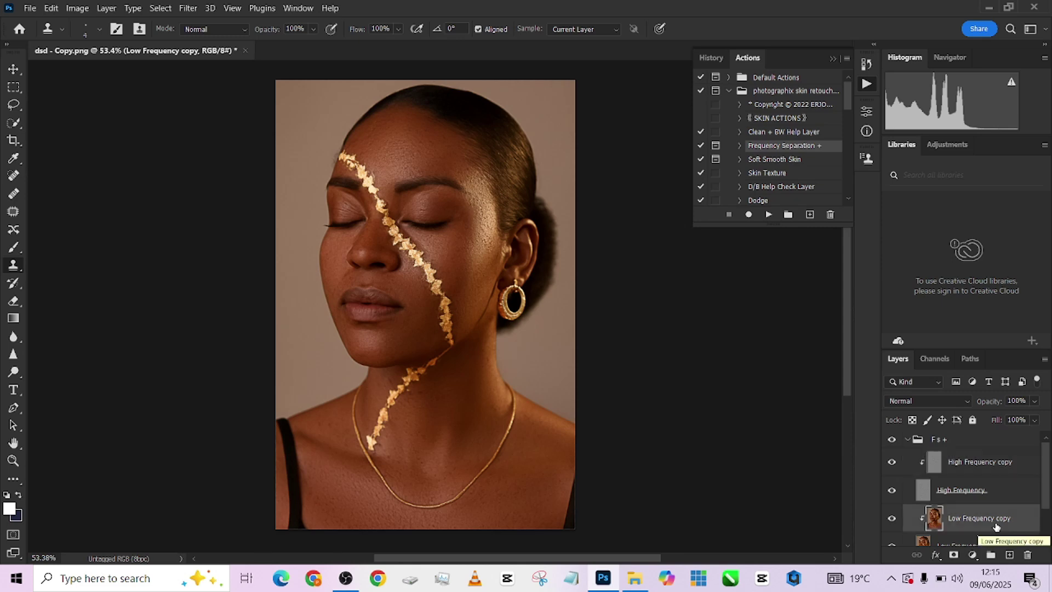
{"action": "right_click", "coordinate": [1029, 527]}
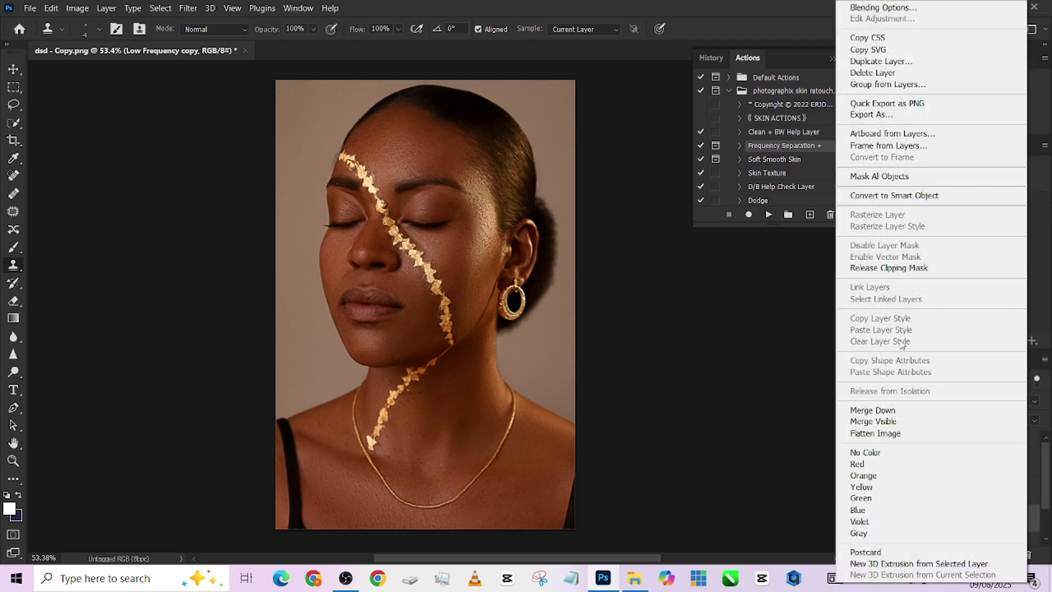
{"action": "left_click", "coordinate": [889, 196]}
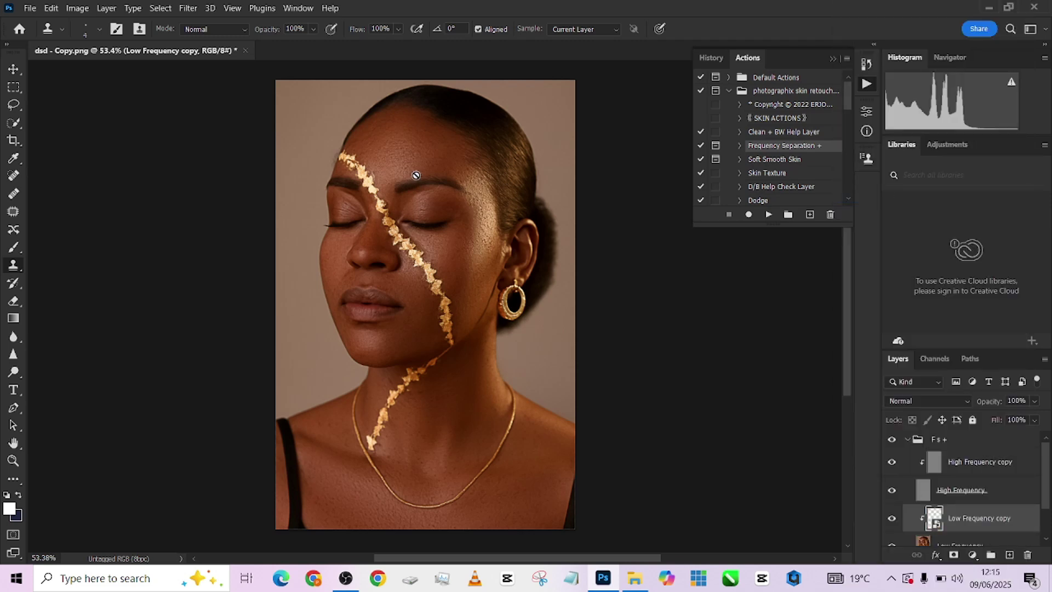
Apply a Gaussian Blur with a radius of 8 pixels to the Low Frequency copy layer as a smart filter.
{"action": "left_click", "coordinate": [183, 10]}
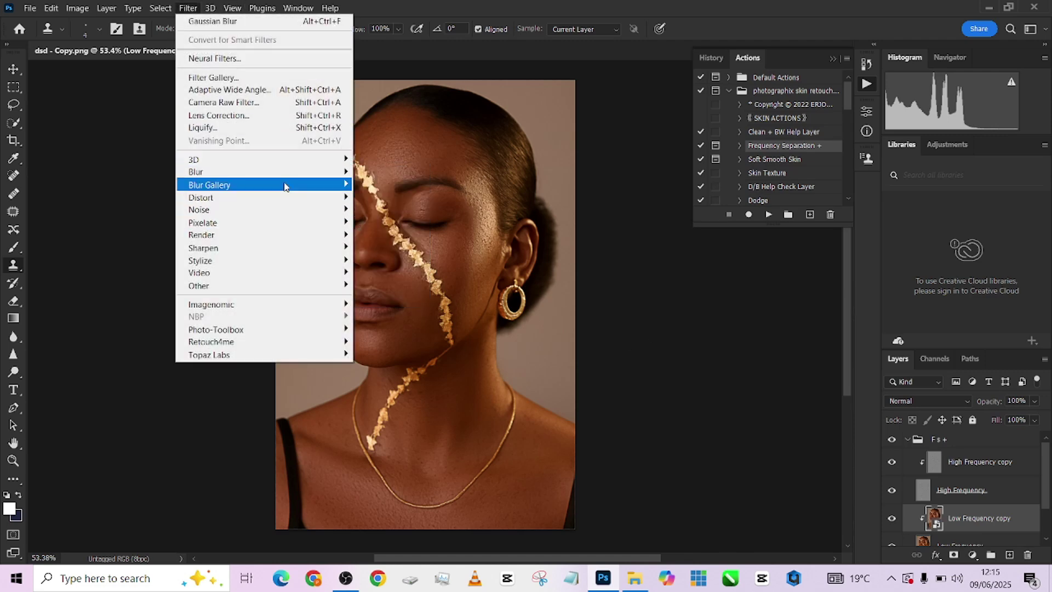
{"action": "left_click", "coordinate": [384, 223]}
{"action": "left_click_drag", "start_coordinate": [401, 291], "coordinate": [618, 263]}
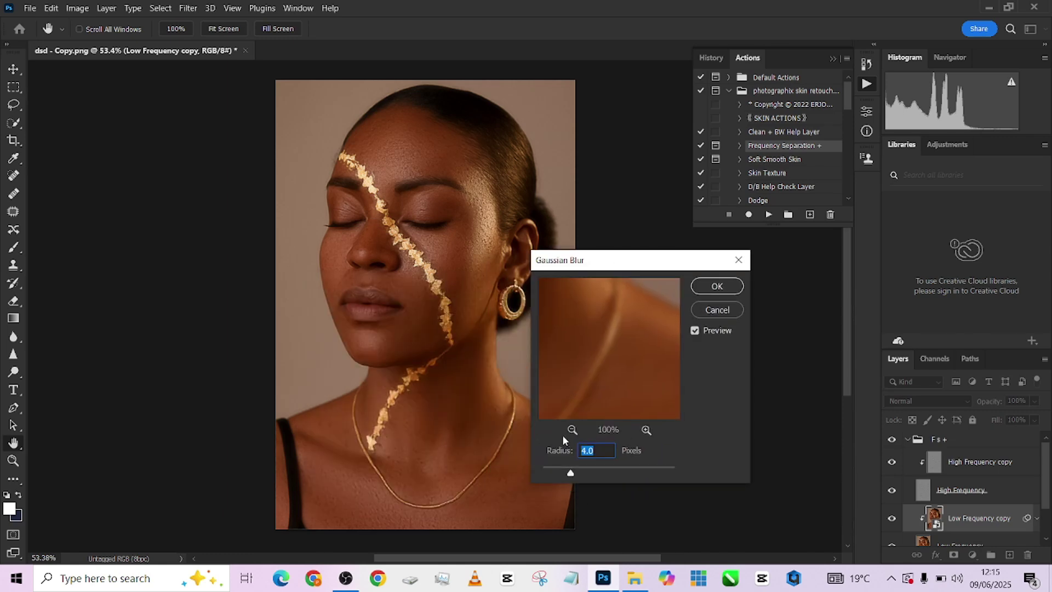
{"action": "left_click", "coordinate": [588, 471]}
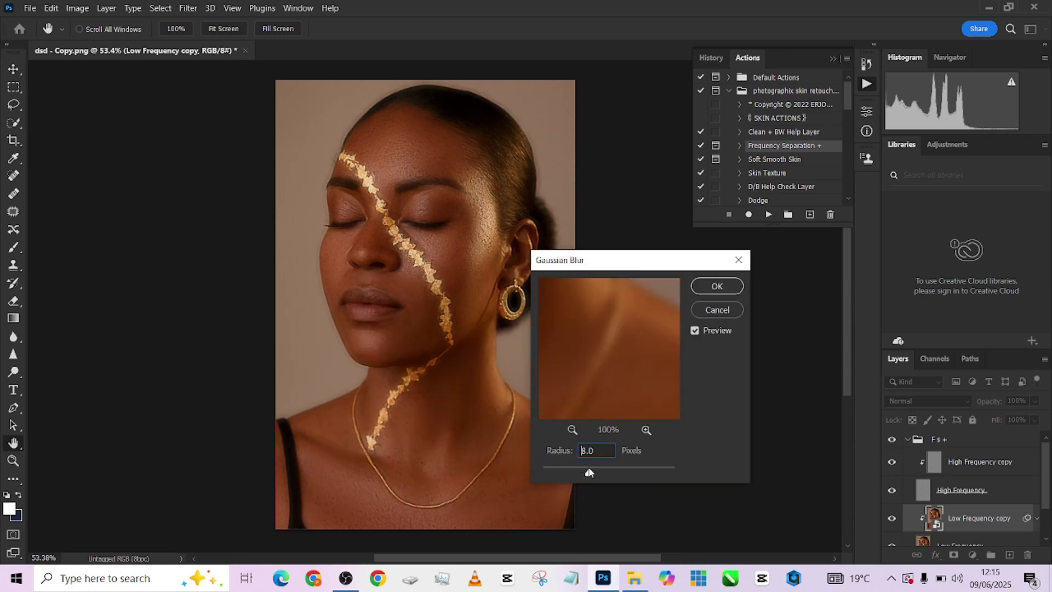
{"action": "left_click_drag", "start_coordinate": [594, 476], "coordinate": [597, 477]}
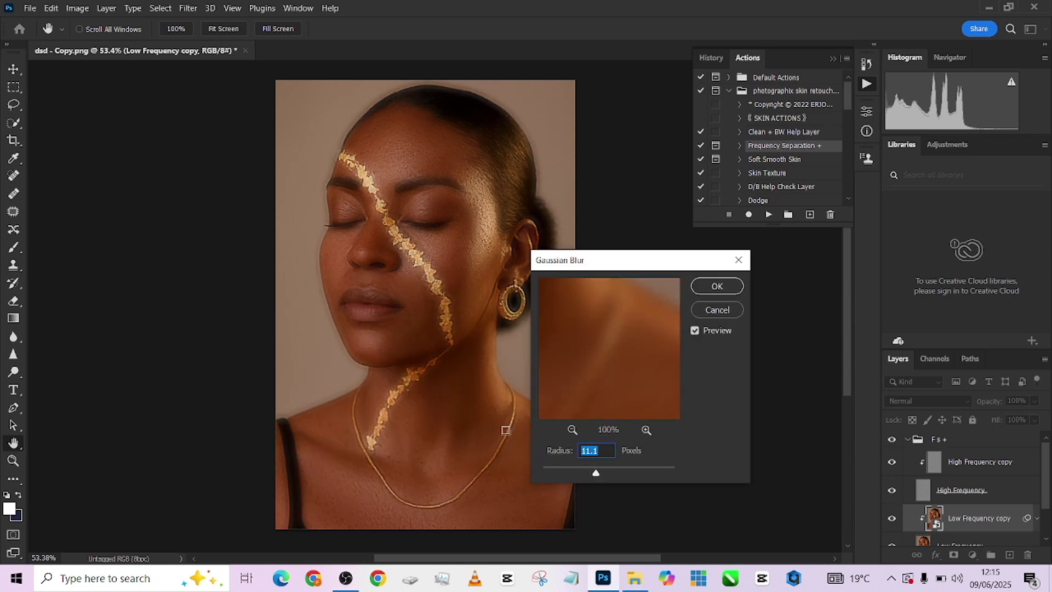
{"action": "left_click", "coordinate": [431, 299], "text": "ctrl"}
{"action": "left_click", "coordinate": [427, 288], "text": "ctrl"}
{"action": "left_click", "coordinate": [427, 288], "text": "ctrl"}
{"action": "left_click", "coordinate": [409, 268], "text": "alt"}
{"action": "left_click", "coordinate": [399, 244], "text": "alt"}
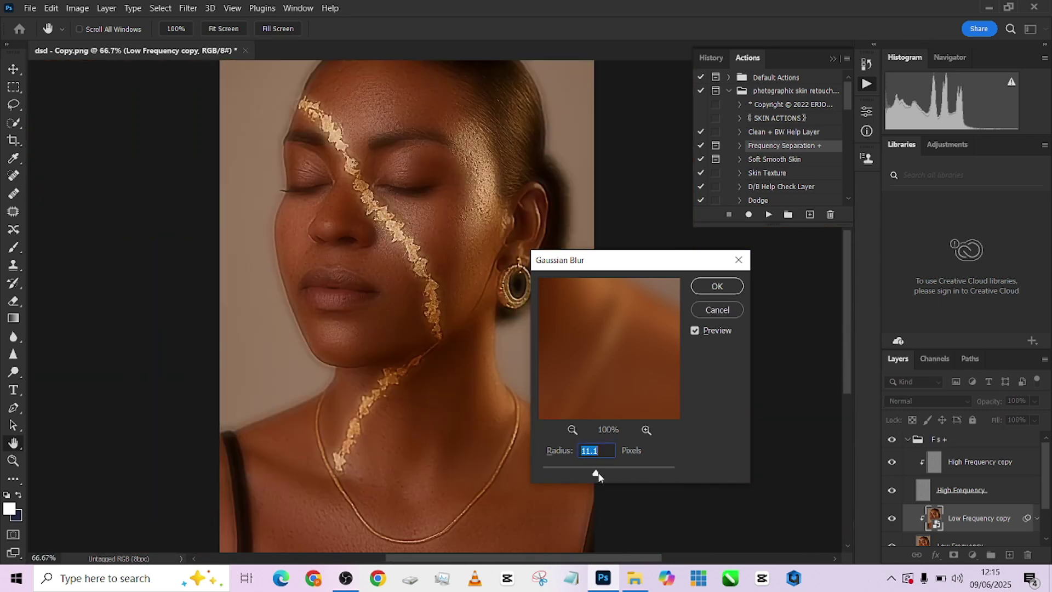
{"action": "type", "text": "8"}
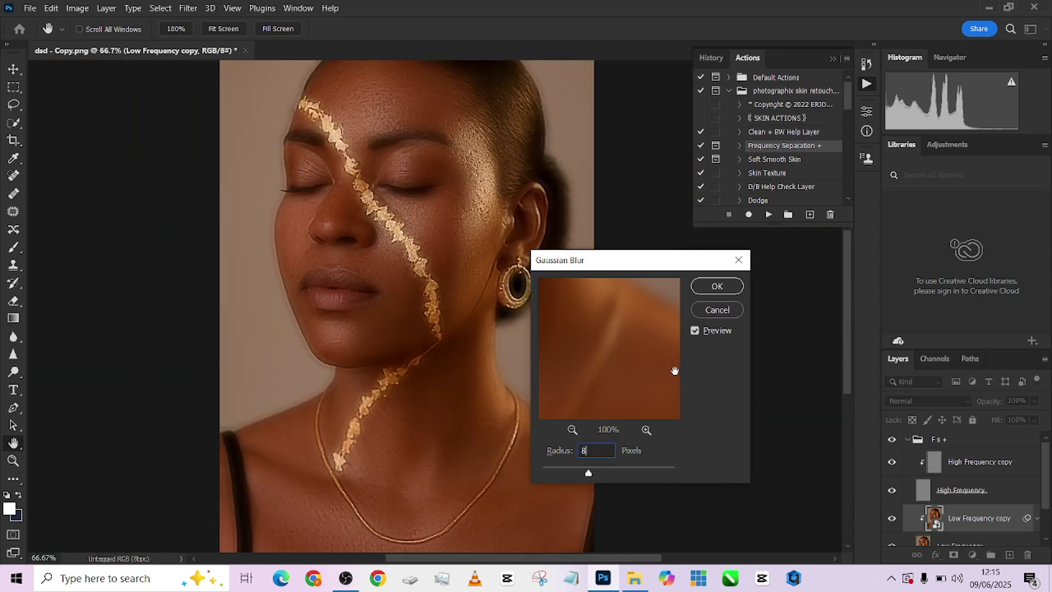
{"action": "left_click", "coordinate": [712, 287]}
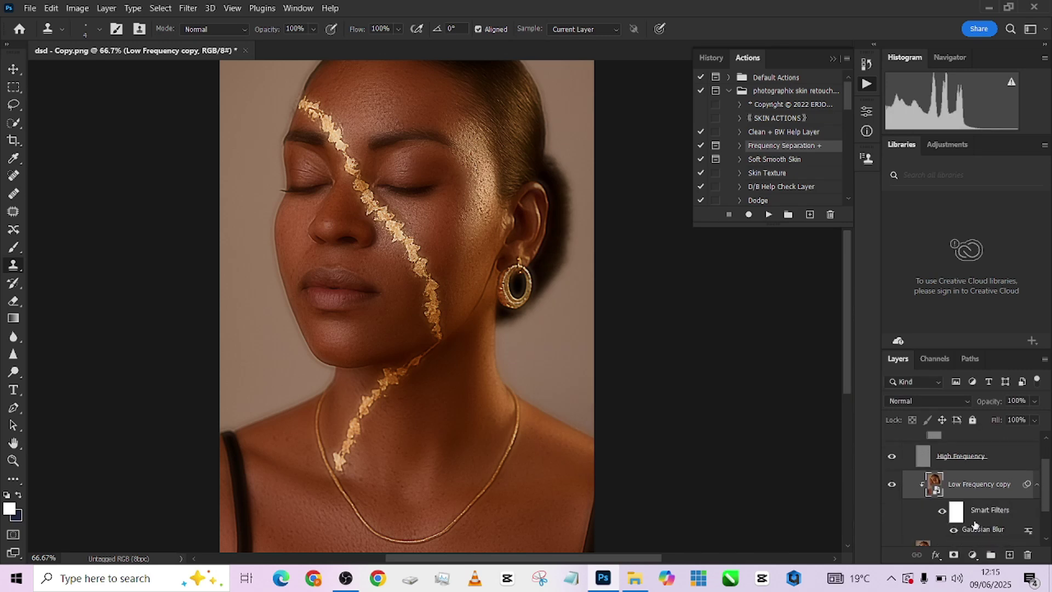
Invert the Gaussian Blur filter mask to black and paint the forehead white with the Brush at 146 pixels.
{"action": "left_click", "coordinate": [957, 511]}
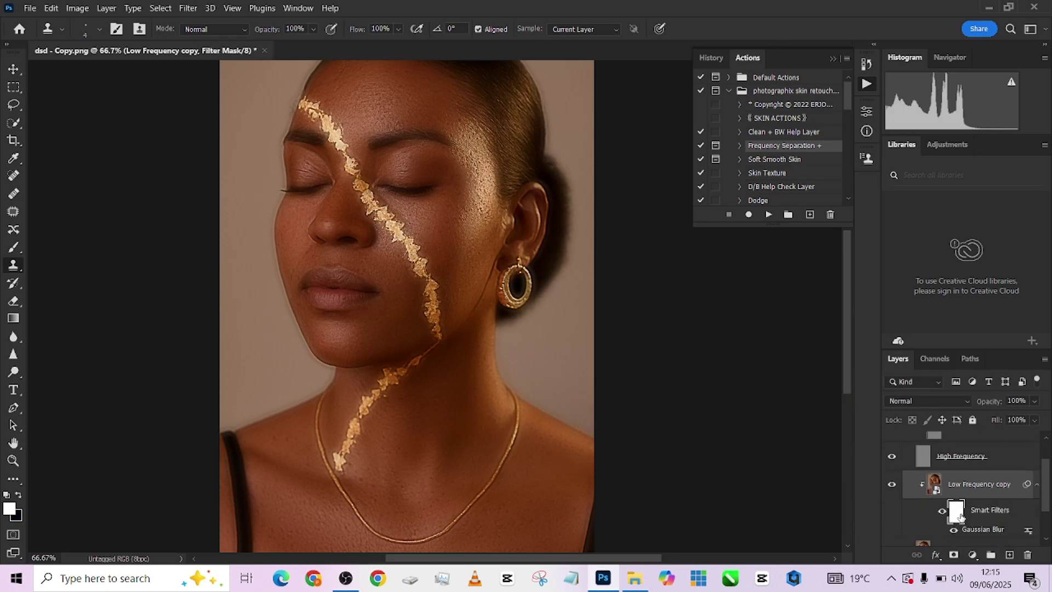
{"action": "key", "text": "ctrl+i"}
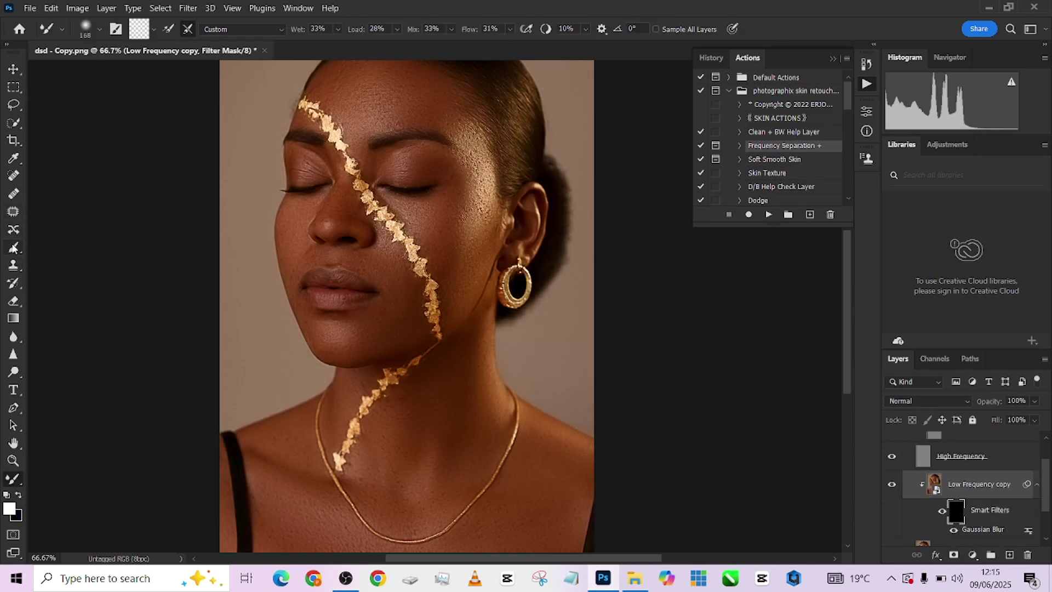
{"action": "left_click", "coordinate": [14, 246]}
{"action": "left_click_drag", "start_coordinate": [379, 214], "coordinate": [389, 280]}
{"action": "scroll", "coordinate": [382, 155], "scroll_direction": "up", "scroll_amount": 3}
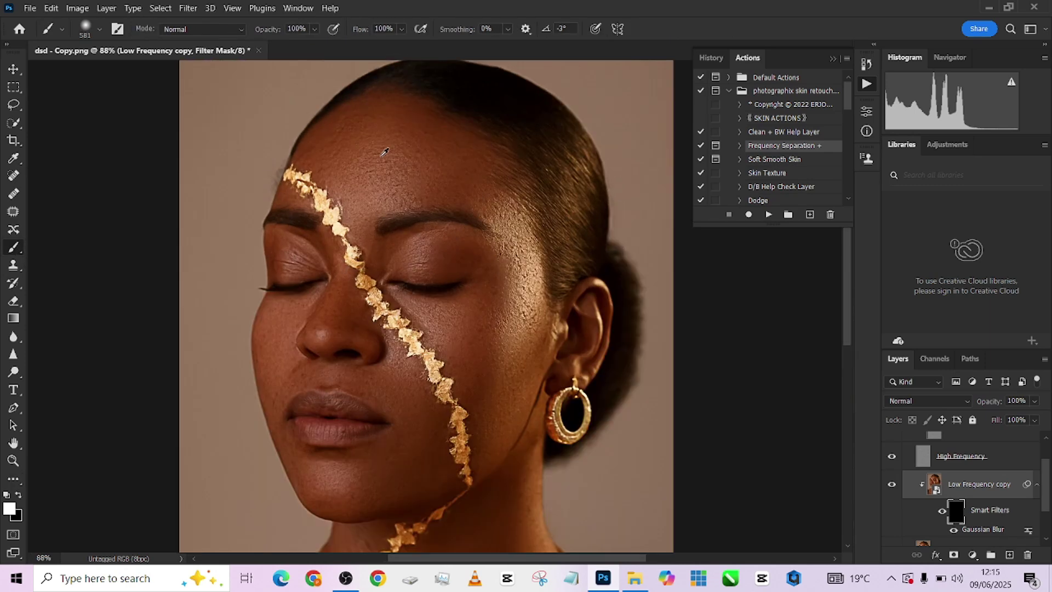
{"action": "left_click_drag", "start_coordinate": [382, 156], "coordinate": [242, 160]}
{"action": "left_click_drag", "start_coordinate": [373, 174], "coordinate": [388, 180]}
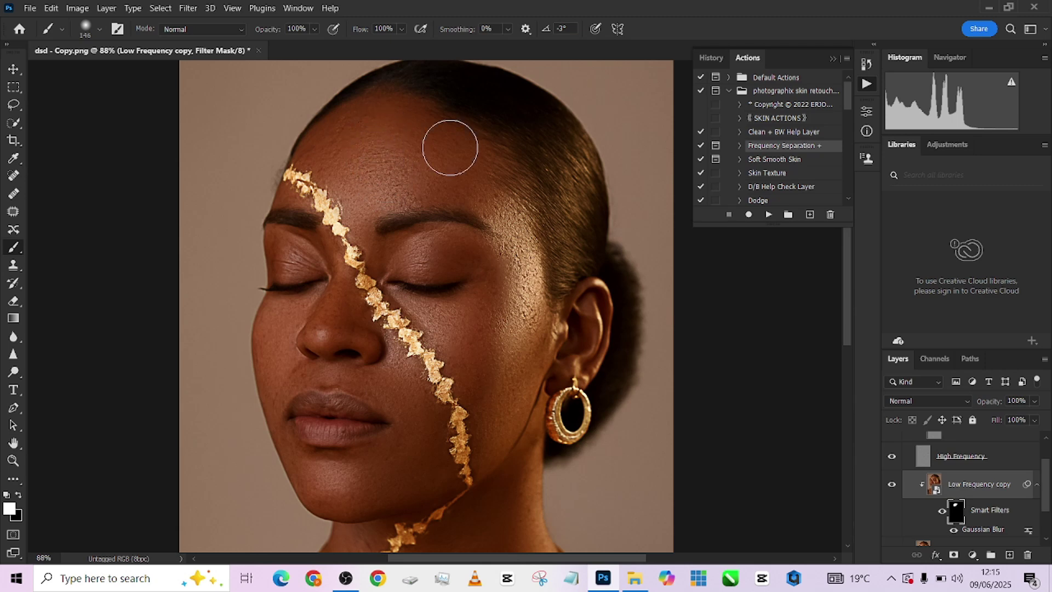
Reveal the blur on the temple, cheeks and lower face by painting white on the filter mask with a 90 to 100 pixel brush.
{"action": "key", "text": "bracketleft"}
{"action": "key", "text": "bracketleft"}
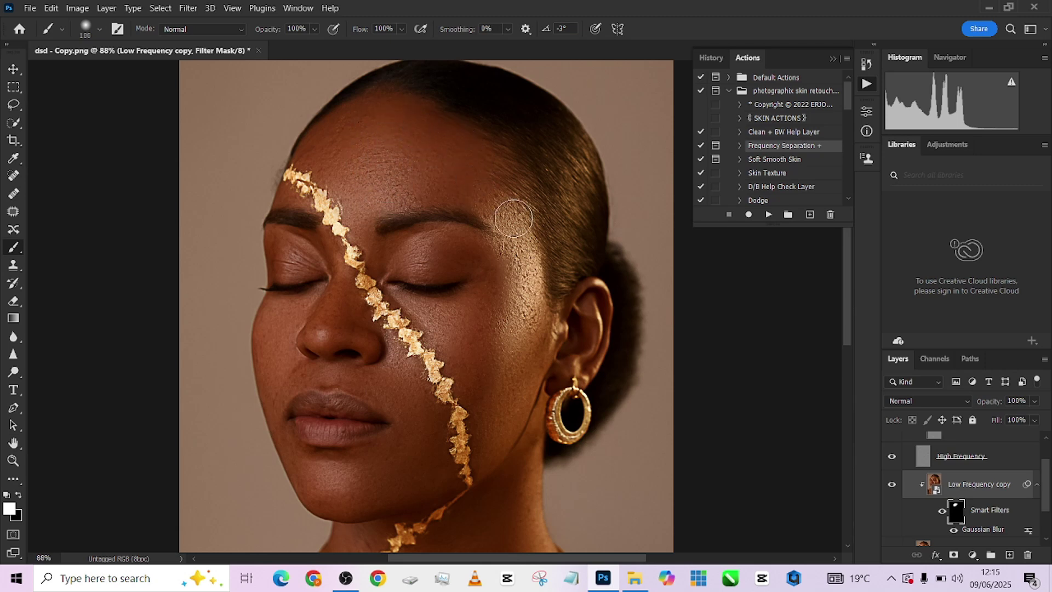
{"action": "mouse_move", "coordinate": [513, 218]}
{"action": "left_mouse_down"}
{"action": "mouse_move", "coordinate": [519, 258]}
{"action": "mouse_move", "coordinate": [493, 339]}
{"action": "mouse_move", "coordinate": [455, 311]}
{"action": "left_mouse_up"}
{"action": "scroll", "coordinate": [378, 319], "scroll_direction": "down", "scroll_amount": 1}
{"action": "key", "text": "bracketleft"}
{"action": "key", "text": "bracketleft"}
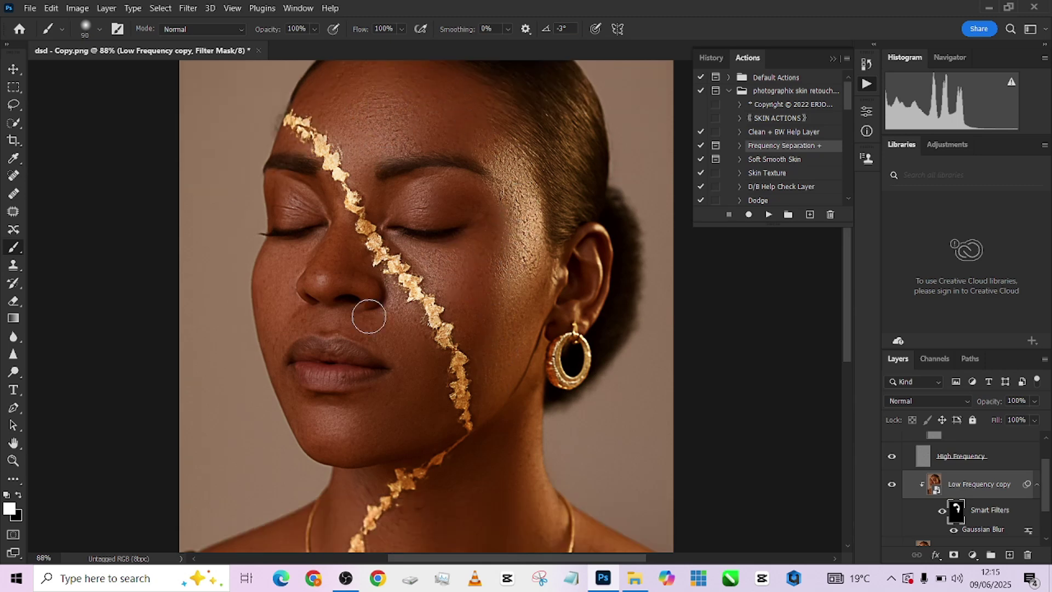
{"action": "scroll", "coordinate": [378, 319], "scroll_direction": "down", "scroll_amount": 2}
{"action": "key", "text": "bracketright"}
{"action": "key", "text": "bracketright"}
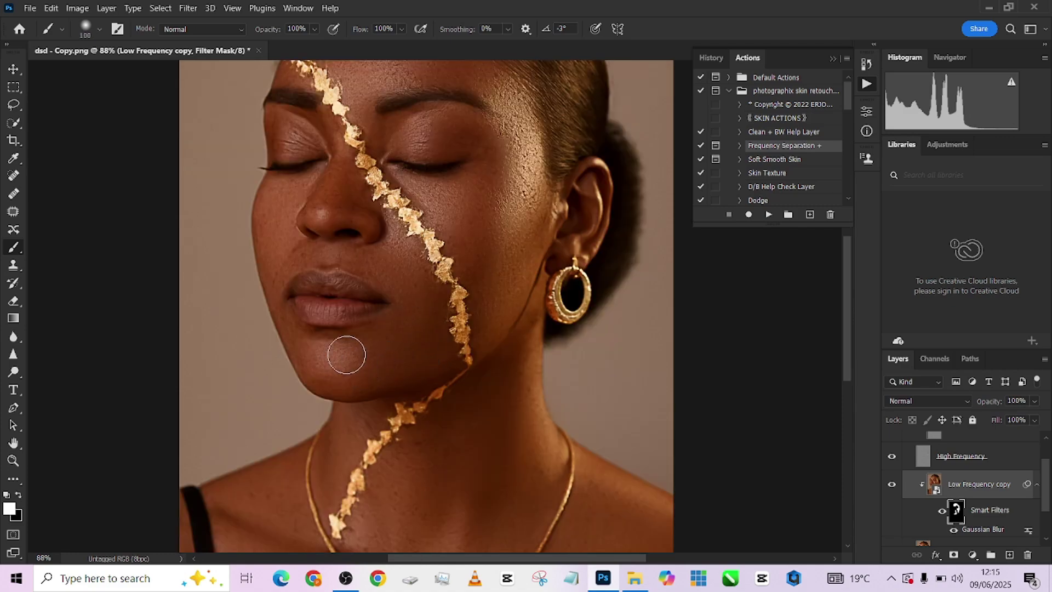
Paint the blur onto the neck, shoulders and chest in the filter mask, enlarging the brush to 150 pixels.
{"action": "scroll", "coordinate": [272, 328], "scroll_direction": "down", "scroll_amount": 4}
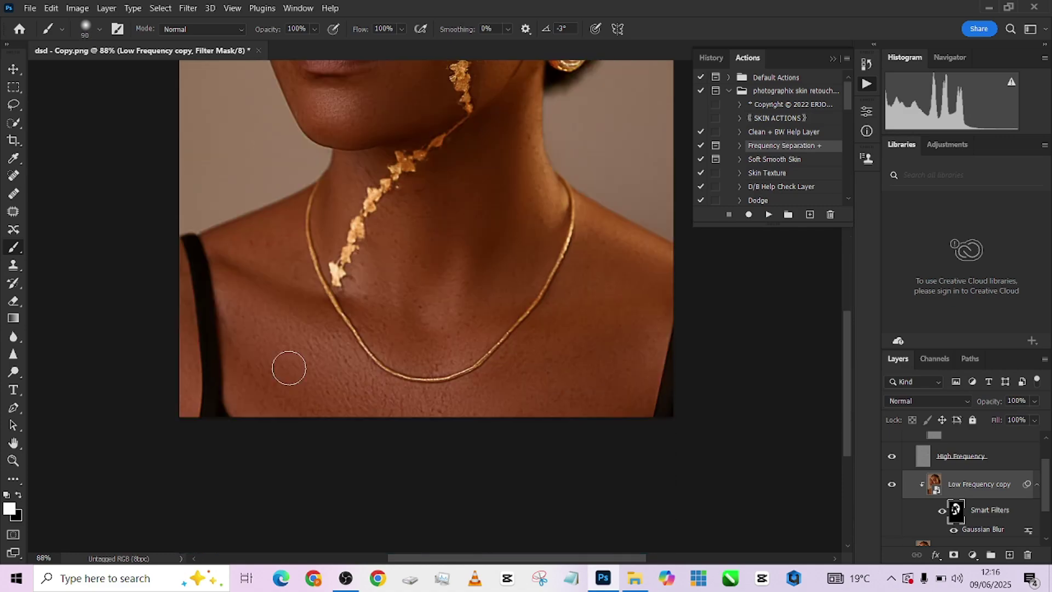
{"action": "key", "text": "bracketright"}
{"action": "key", "text": "bracketright"}
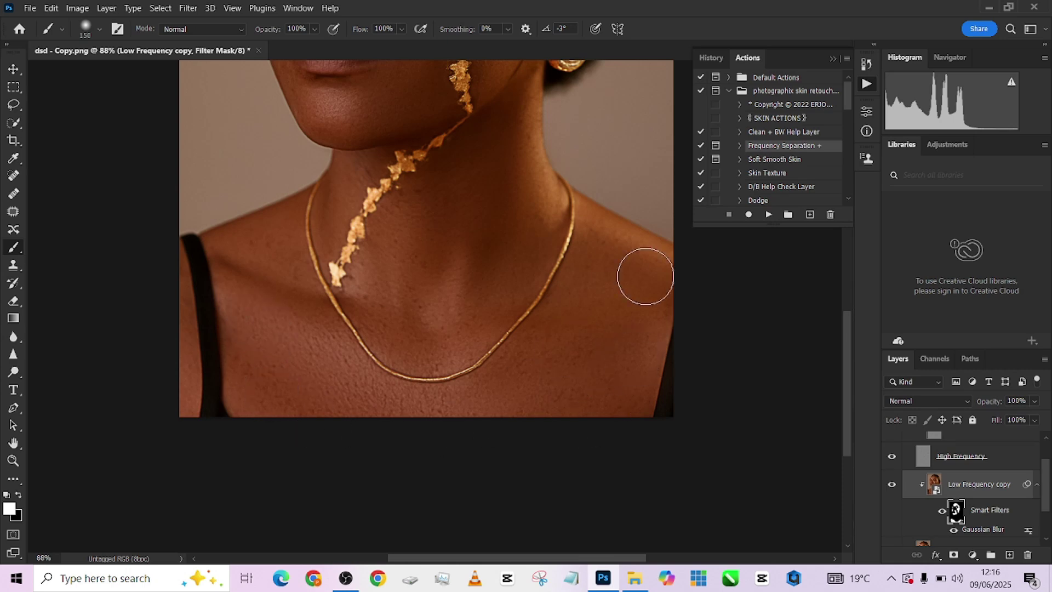
{"action": "mouse_move", "coordinate": [611, 250]}
{"action": "left_mouse_down"}
{"action": "mouse_move", "coordinate": [387, 305]}
{"action": "mouse_move", "coordinate": [384, 334]}
{"action": "mouse_move", "coordinate": [415, 433]}
{"action": "mouse_move", "coordinate": [440, 376]}
{"action": "left_mouse_up"}
{"action": "scroll", "coordinate": [381, 351], "scroll_direction": "down", "scroll_amount": 5}
{"action": "scroll", "coordinate": [440, 376], "scroll_direction": "up", "scroll_amount": 2}
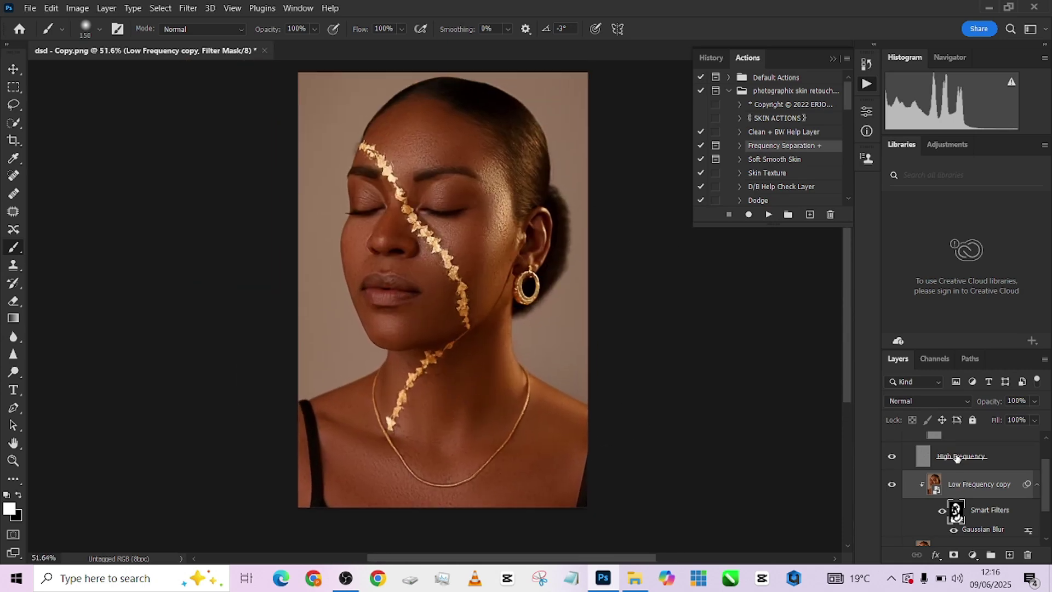
Collapse the F s + group and run the Dodge and Burn actions above it.
{"action": "scroll", "coordinate": [926, 462], "scroll_direction": "up", "scroll_amount": 1}
{"action": "left_click", "coordinate": [909, 440]}
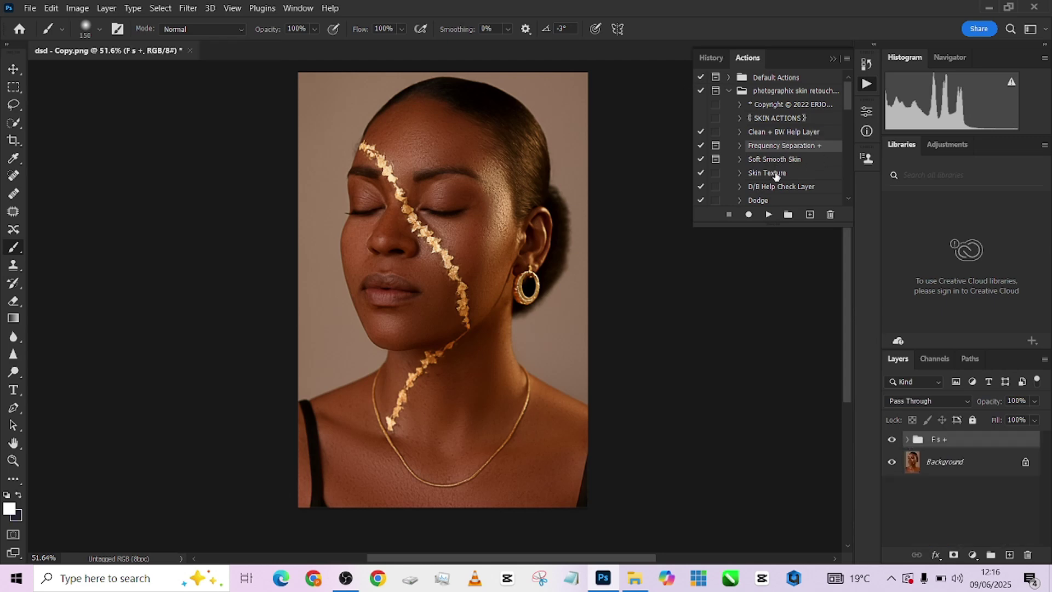
{"action": "scroll", "coordinate": [771, 188], "scroll_direction": "down", "scroll_amount": 2}
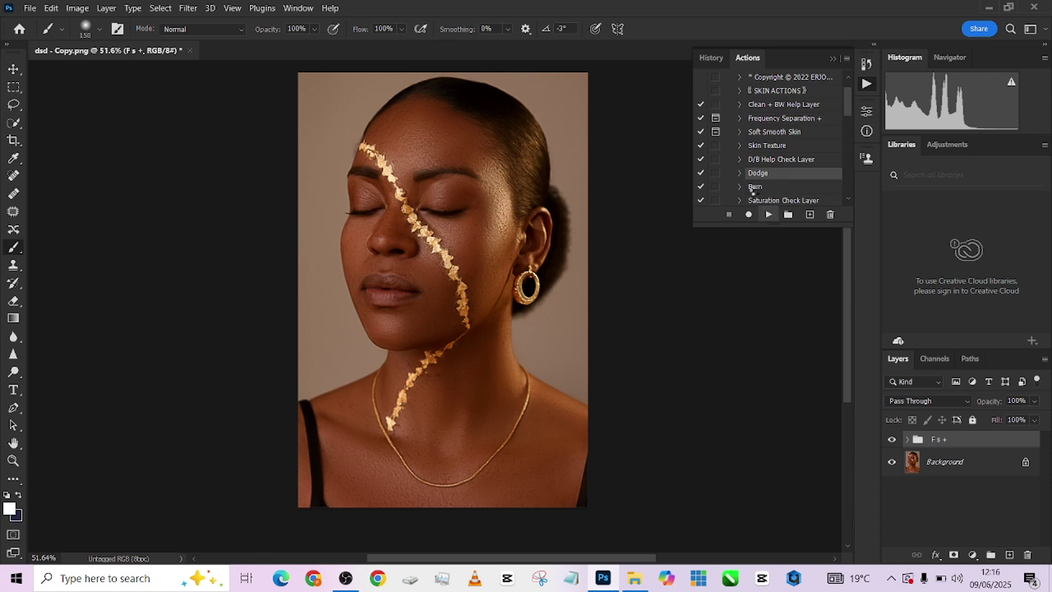
{"action": "left_click", "coordinate": [756, 189]}
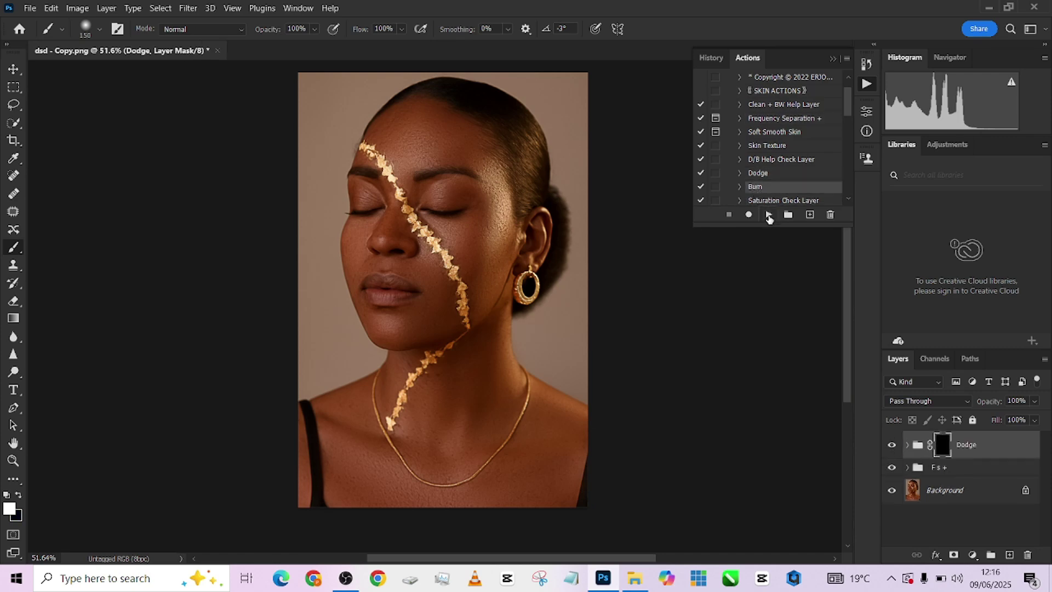
{"action": "left_click", "coordinate": [769, 216]}
Run the D/B Help Check Layer action and set the Brush flow to 4%.
{"action": "left_click", "coordinate": [772, 162]}
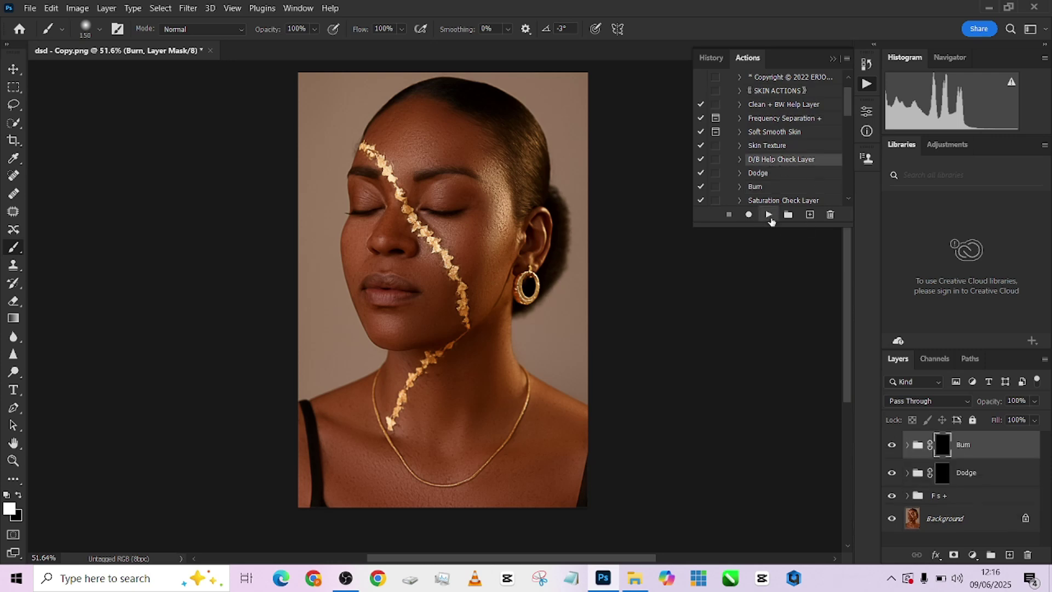
{"action": "left_click", "coordinate": [769, 215]}
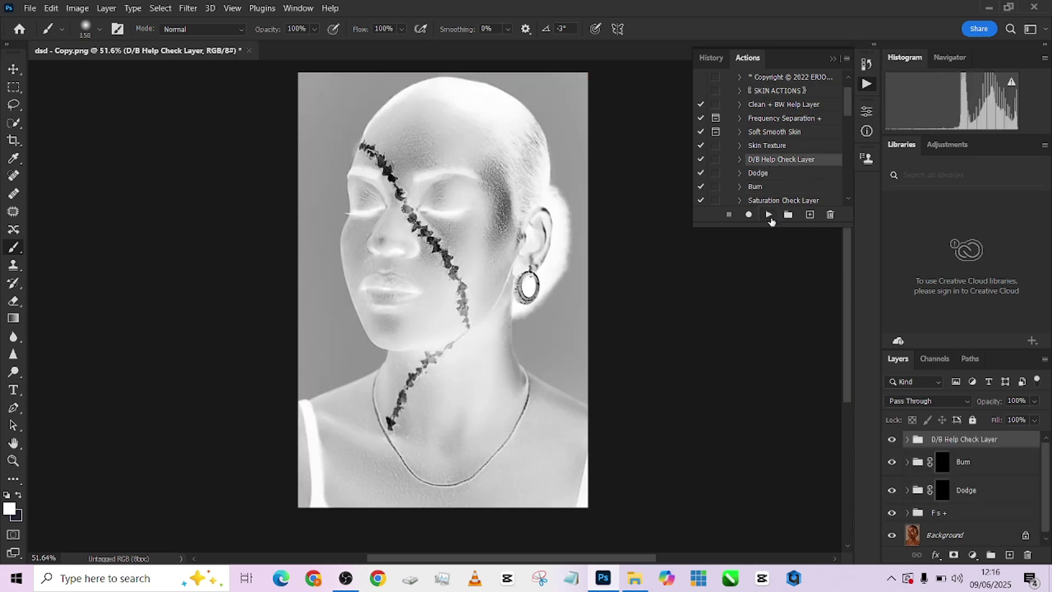
{"action": "left_click", "coordinate": [943, 464]}
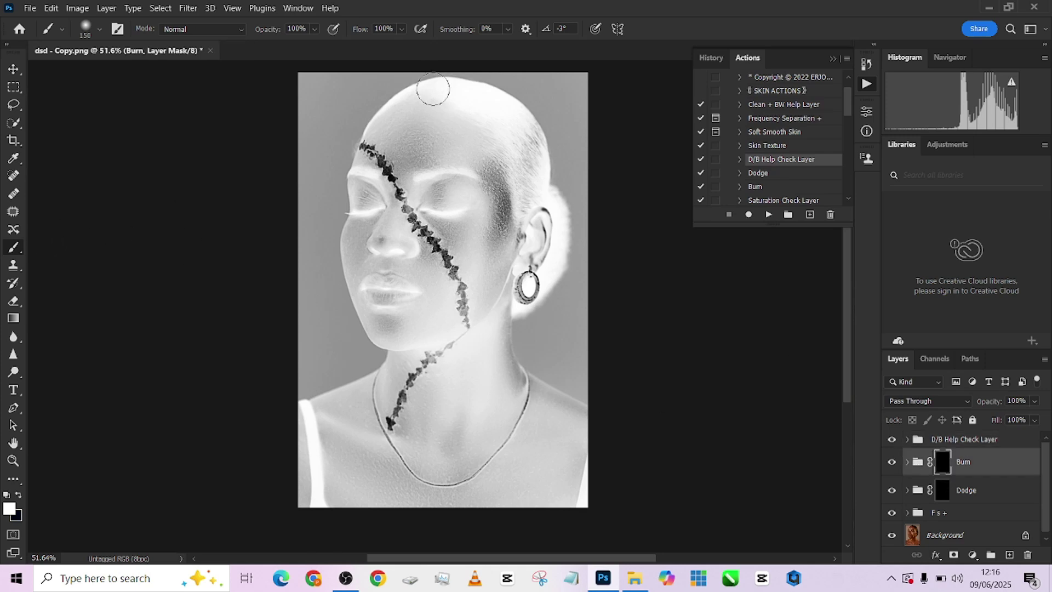
{"action": "left_click_drag", "start_coordinate": [393, 29], "coordinate": [369, 28]}
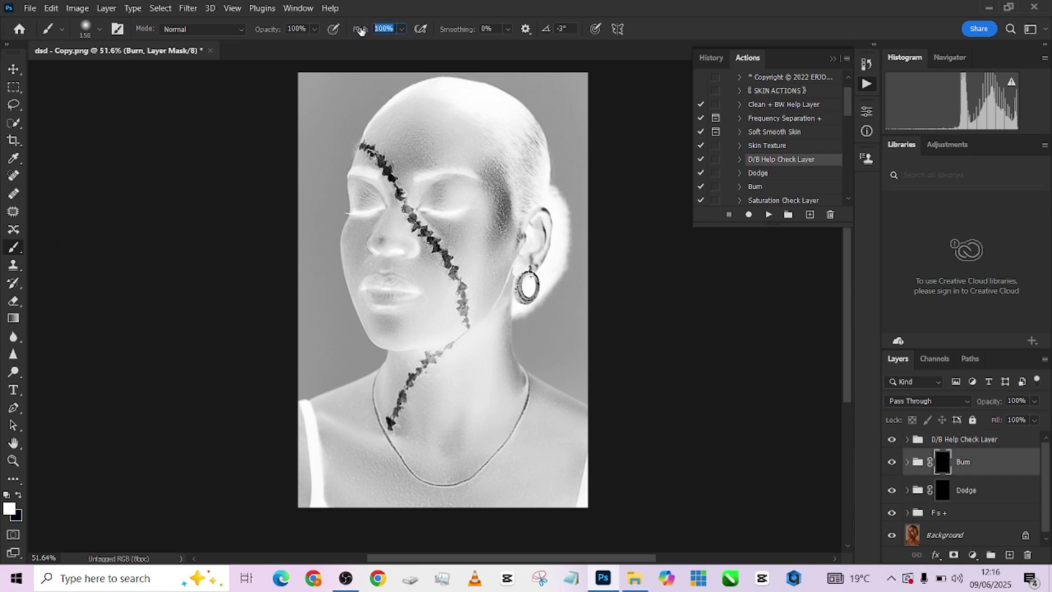
{"action": "key", "text": "Return"}
Paint white on the Dodge mask over the temple highlight with a 78-pixel brush, then compare with the help layer hidden.
{"action": "left_click", "coordinate": [943, 491]}
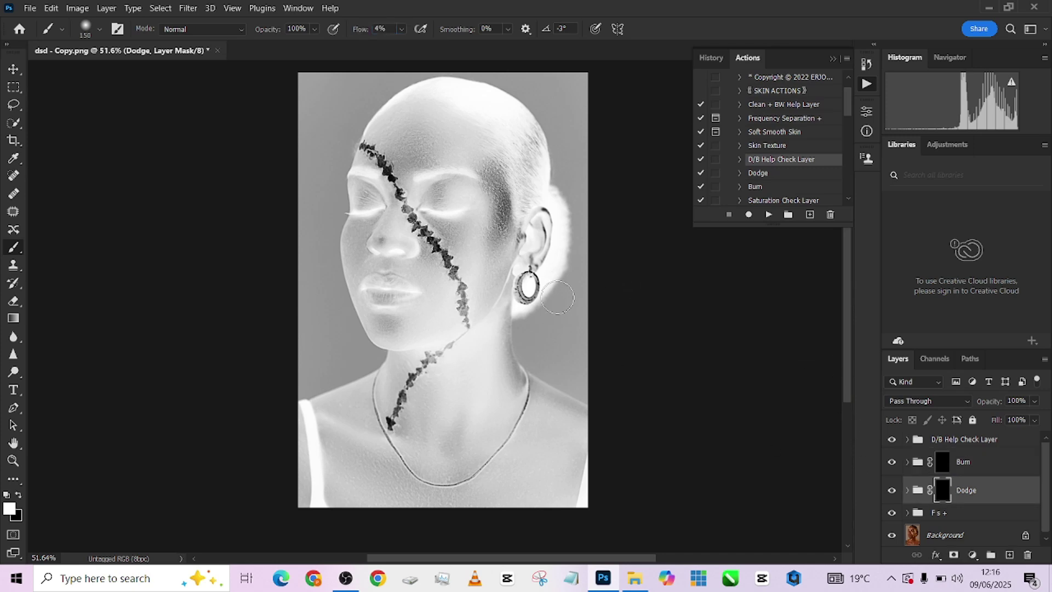
{"action": "scroll", "coordinate": [512, 233], "scroll_direction": "up", "scroll_amount": 3}
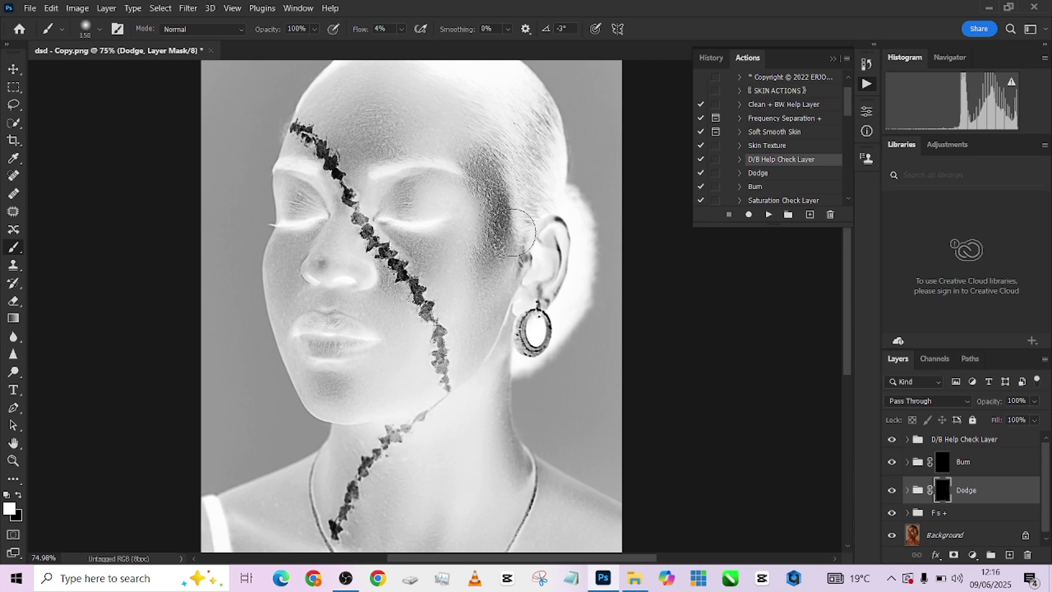
{"action": "key", "text": "bracketleft"}
{"action": "scroll", "coordinate": [491, 251], "scroll_direction": "up", "scroll_amount": 2}
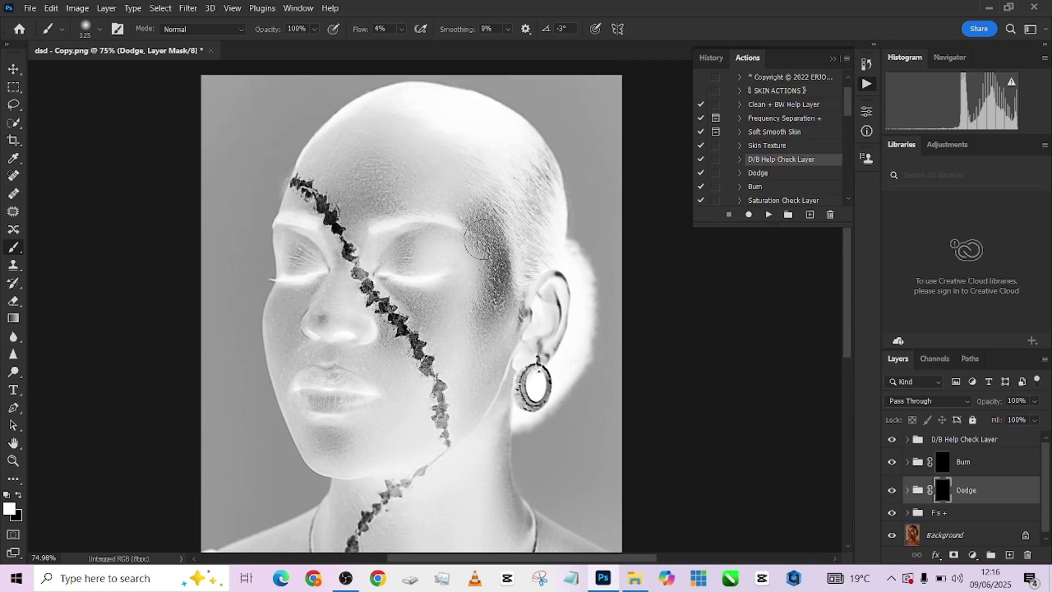
{"action": "key", "text": "bracketleft"}
{"action": "key", "text": "bracketleft"}
{"action": "key", "text": "bracketleft"}
{"action": "key", "text": "bracketleft"}
{"action": "mouse_move", "coordinate": [492, 264]}
{"action": "left_mouse_down"}
{"action": "mouse_move", "coordinate": [484, 318]}
{"action": "mouse_move", "coordinate": [497, 219]}
{"action": "left_mouse_up"}
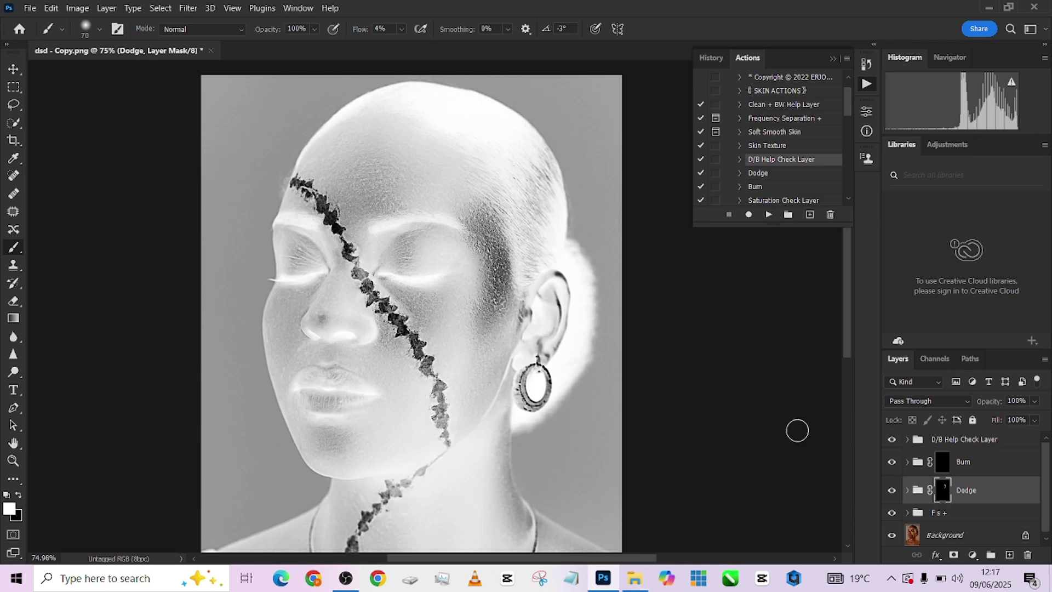
{"action": "left_click", "coordinate": [892, 440]}
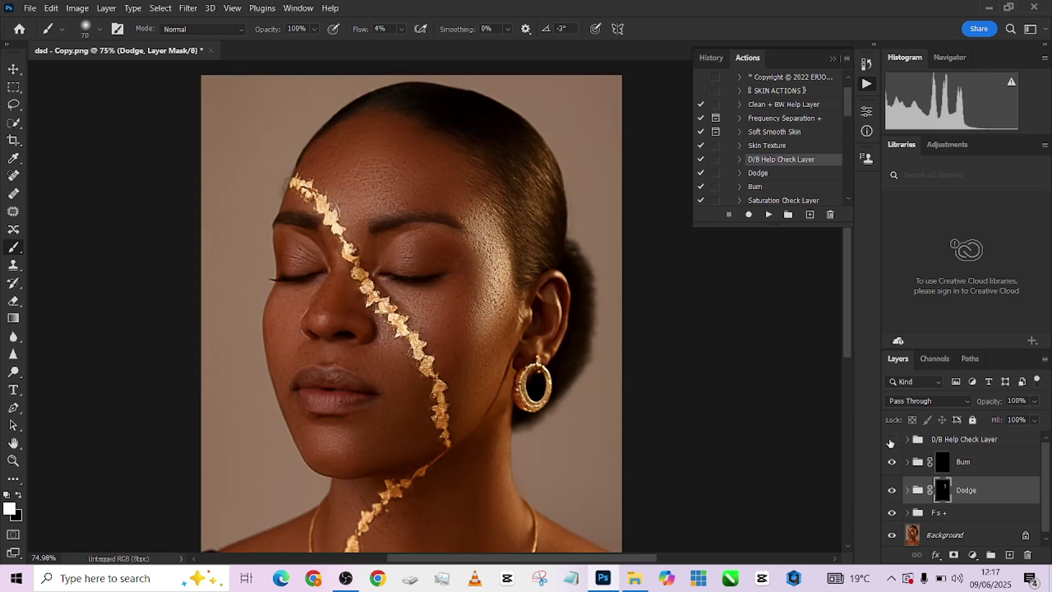
{"action": "left_click", "coordinate": [891, 440]}
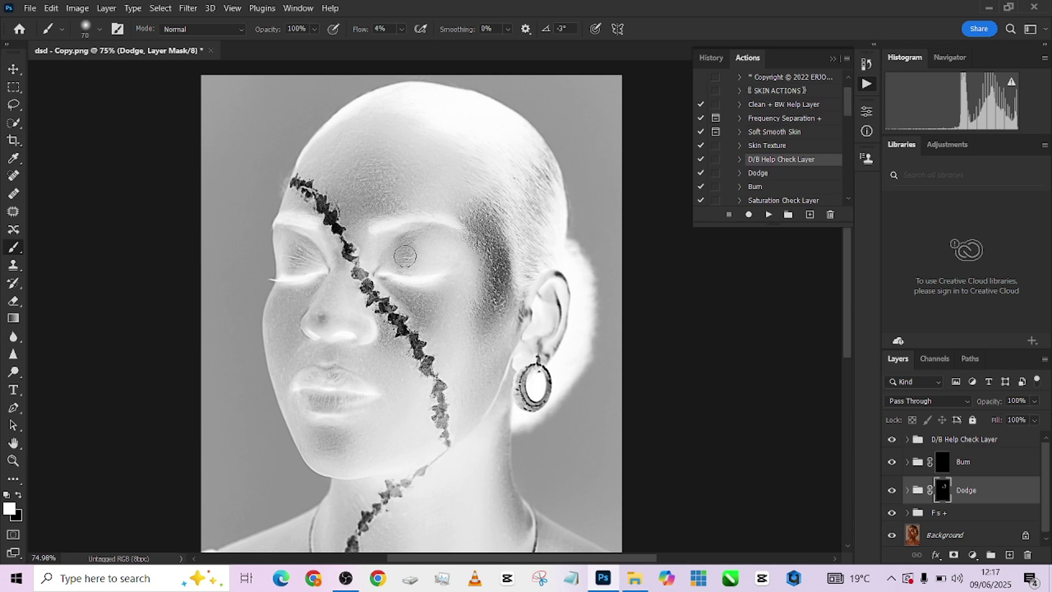
Dodge the eyelids and forehead on the Dodge mask, enlarging the brush to 175 pixels for the forehead.
{"action": "mouse_move", "coordinate": [300, 248]}
{"action": "left_mouse_down"}
{"action": "mouse_move", "coordinate": [300, 266]}
{"action": "mouse_move", "coordinate": [300, 248]}
{"action": "left_mouse_up"}
{"action": "scroll", "coordinate": [329, 254], "scroll_direction": "up", "scroll_amount": 3}
{"action": "key", "text": "bracketright"}
{"action": "key", "text": "bracketright"}
{"action": "key", "text": "bracketright"}
{"action": "key", "text": "bracketright"}
{"action": "key", "text": "bracketright"}
{"action": "key", "text": "bracketright"}
{"action": "key", "text": "bracketright"}
{"action": "key", "text": "bracketright"}
{"action": "left_click_drag", "start_coordinate": [374, 270], "coordinate": [362, 261]}
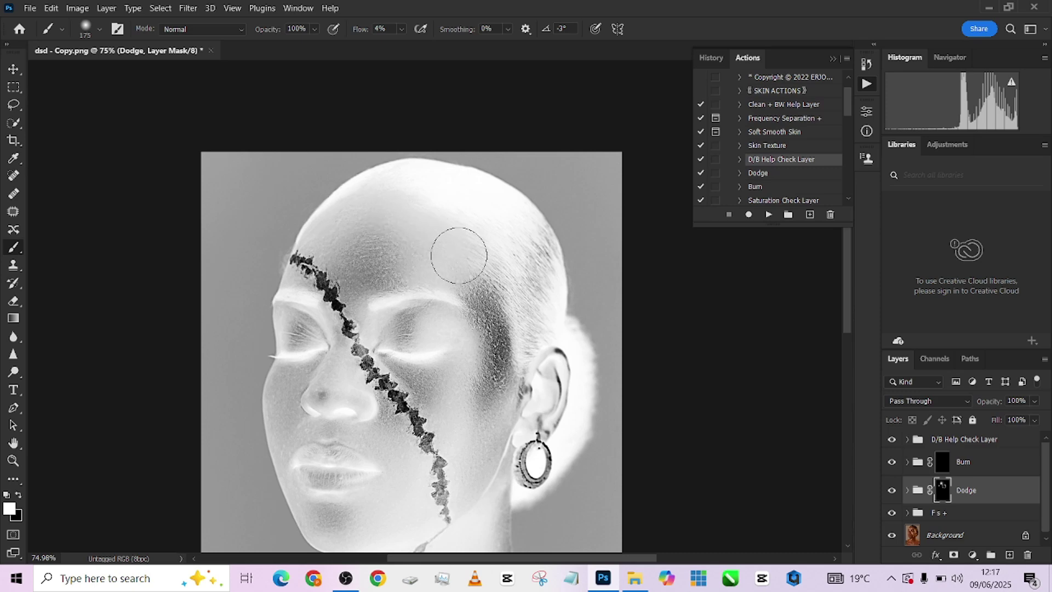
Dodge the cheeks and lips on the Dodge mask with a brush of 40 to 45 pixels.
{"action": "scroll", "coordinate": [431, 240], "scroll_direction": "down", "scroll_amount": 3}
{"action": "key", "text": "bracketleft"}
{"action": "key", "text": "bracketleft"}
{"action": "key", "text": "bracketleft"}
{"action": "key", "text": "bracketleft"}
{"action": "key", "text": "bracketleft"}
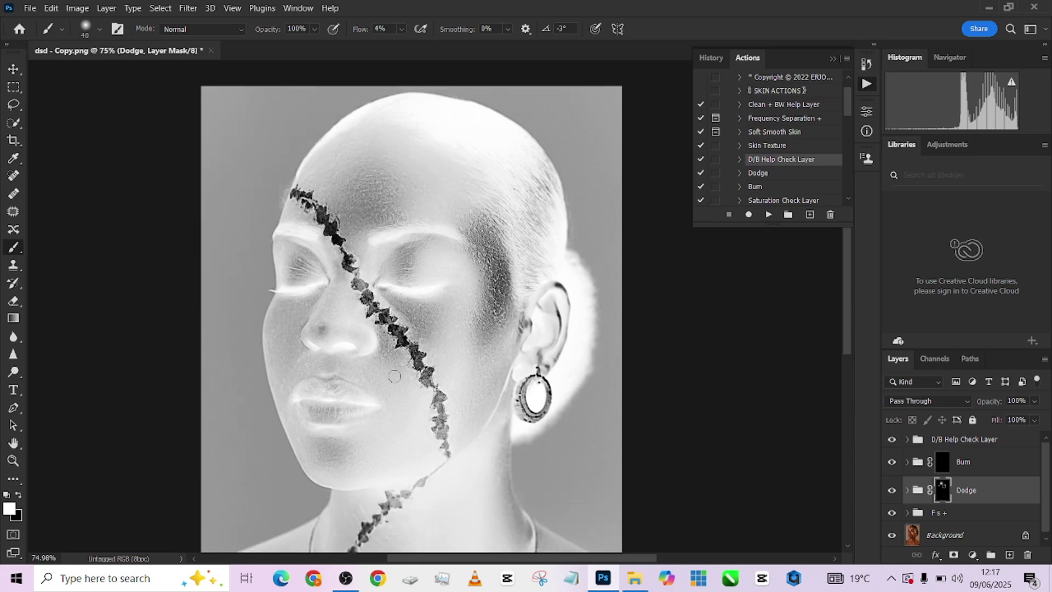
{"action": "key", "text": "bracketright"}
{"action": "key", "text": "bracketright"}
{"action": "scroll", "coordinate": [343, 407], "scroll_direction": "down", "scroll_amount": 3}
{"action": "key", "text": "bracketright"}
{"action": "key", "text": "bracketright"}
{"action": "key", "text": "bracketright"}
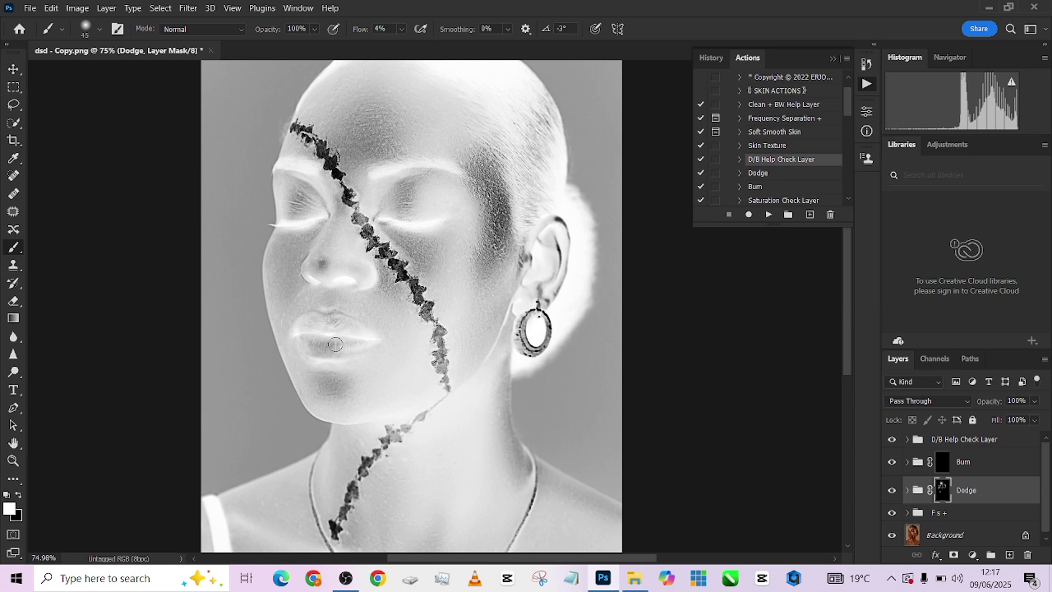
Dodge the side of the neck on the Dodge mask, enlarging the brush from 80 to 100 pixels.
{"action": "scroll", "coordinate": [331, 296], "scroll_direction": "down", "scroll_amount": 5}
{"action": "key", "text": "bracketright"}
{"action": "key", "text": "bracketright"}
{"action": "key", "text": "bracketright"}
{"action": "key", "text": "bracketright"}
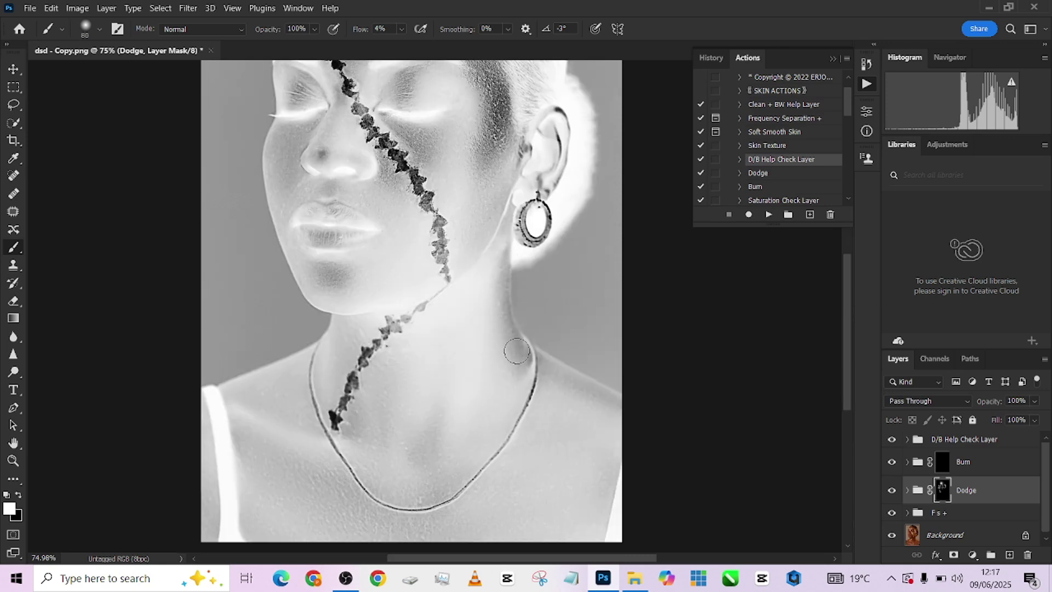
{"action": "key", "text": "bracketright"}
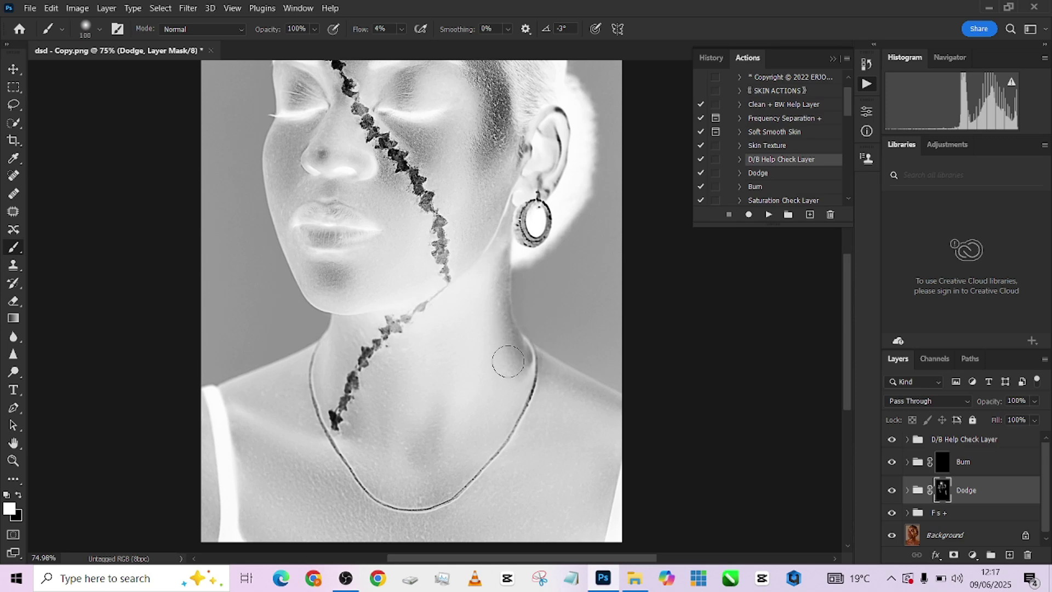
{"action": "scroll", "coordinate": [614, 400], "scroll_direction": "down", "scroll_amount": 3}
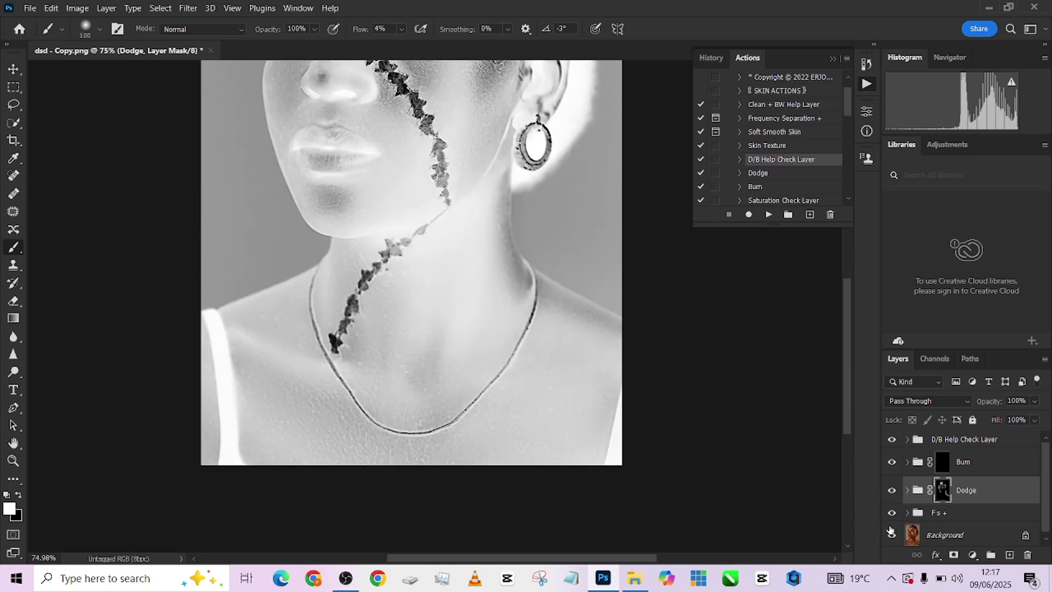
Hide the F s + group and dodge the collarbones, shoulders and chest with a brush of 80 to 90 pixels.
{"action": "left_click", "coordinate": [894, 514]}
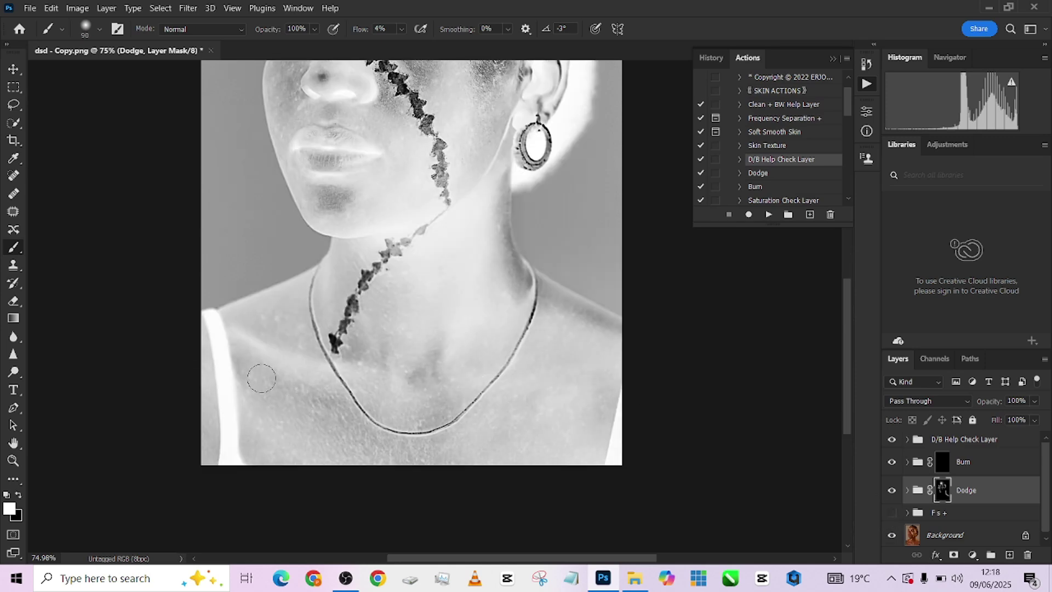
{"action": "key", "text": "bracketright"}
{"action": "key", "text": "bracketleft"}
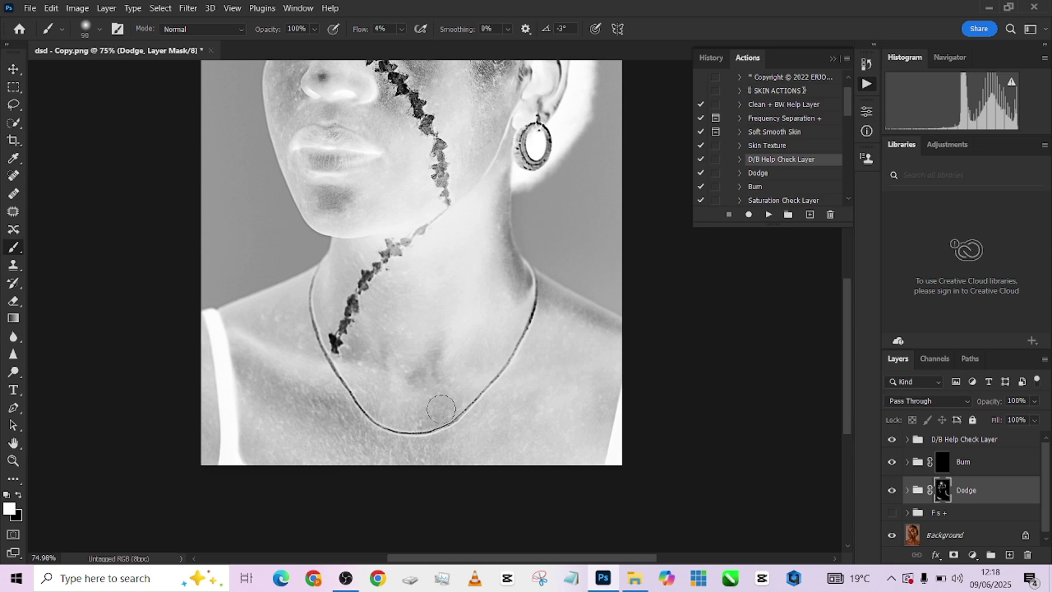
{"action": "key", "text": "bracketleft"}
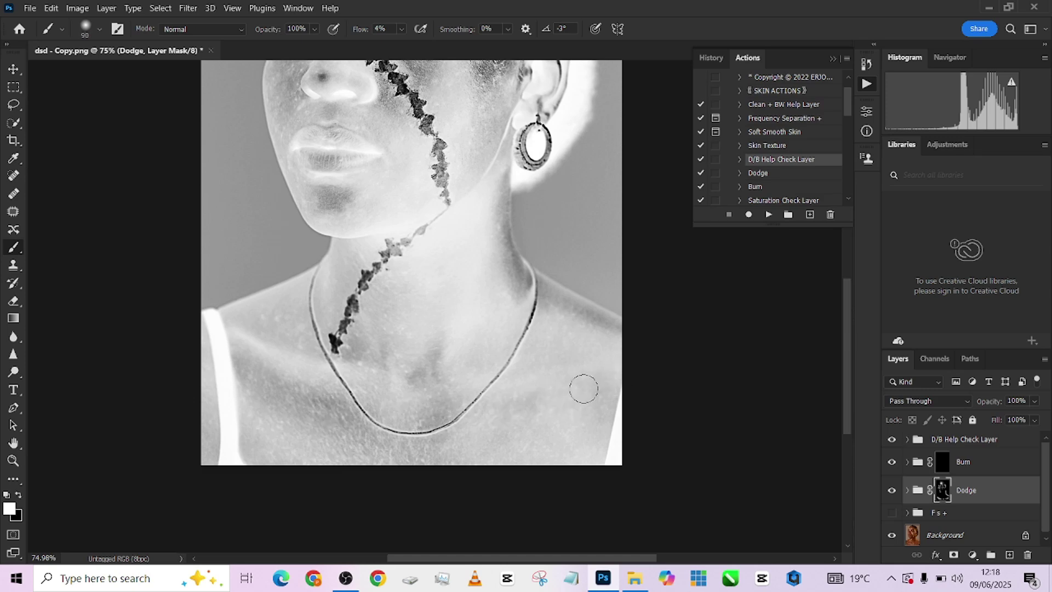
{"action": "key", "text": "bracketleft"}
{"action": "key", "text": "bracketleft"}
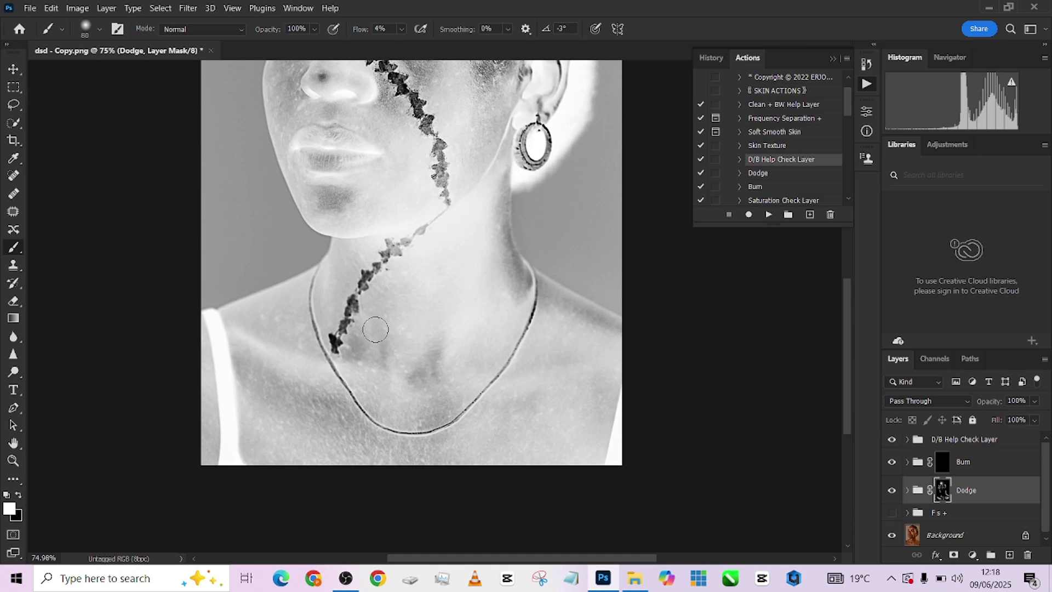
{"action": "key", "text": "bracketright"}
{"action": "key", "text": "bracketright"}
{"action": "key", "text": "bracketright"}
{"action": "scroll", "coordinate": [381, 340], "scroll_direction": "down", "scroll_amount": 3}
{"action": "key", "text": "bracketleft"}
{"action": "key", "text": "bracketleft"}
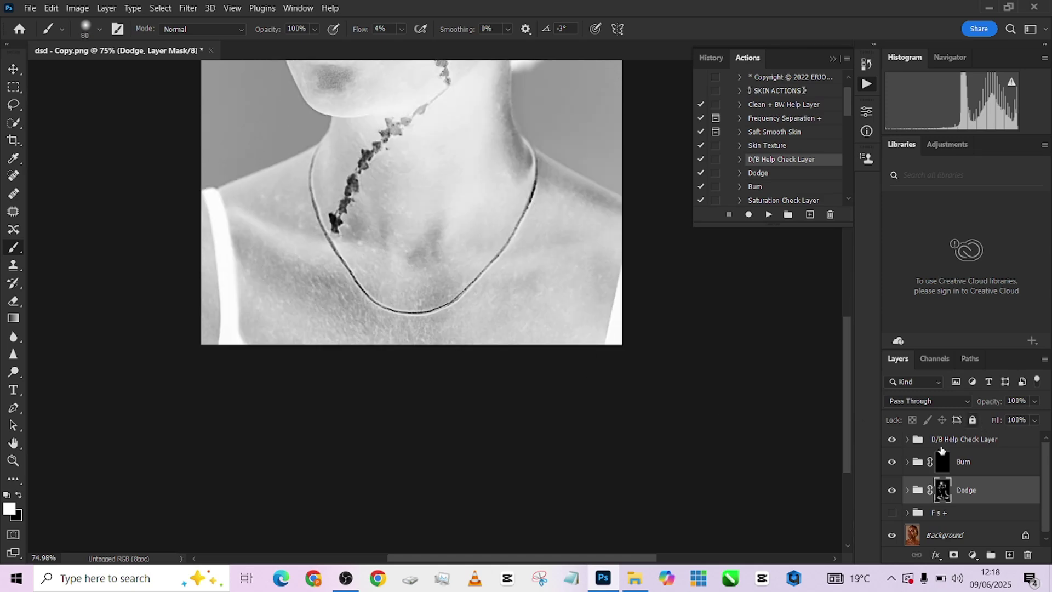
Paint white on the Burn mask along the collarbones and shoulders with a brush of about 90 pixels.
{"action": "left_click", "coordinate": [942, 460]}
{"action": "key", "text": "bracketright"}
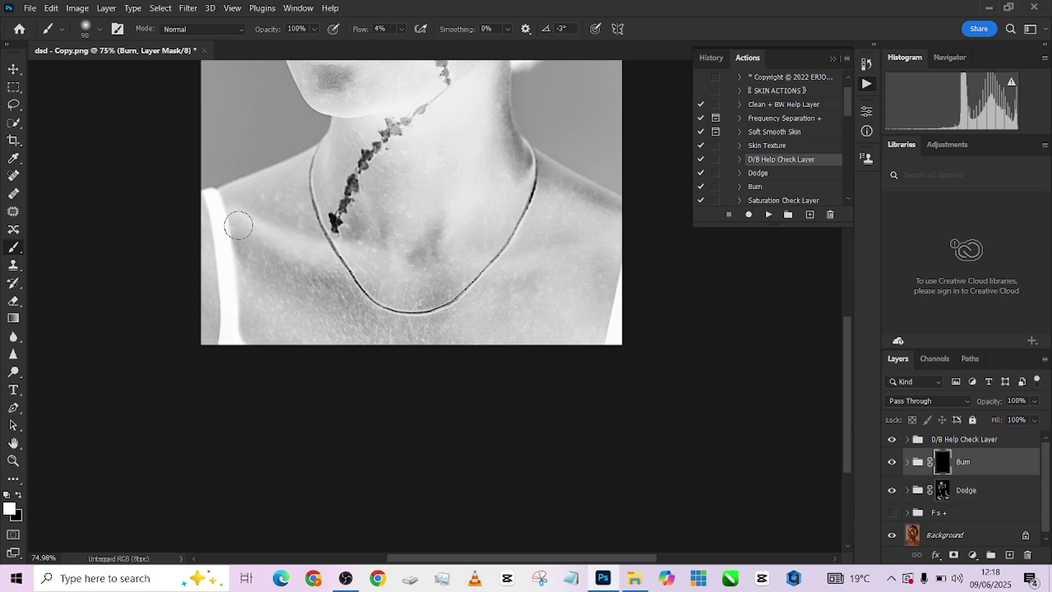
{"action": "key", "text": "bracketleft"}
{"action": "mouse_move", "coordinate": [282, 234]}
{"action": "left_mouse_down"}
{"action": "mouse_move", "coordinate": [357, 268]}
{"action": "mouse_move", "coordinate": [395, 270]}
{"action": "mouse_move", "coordinate": [616, 254]}
{"action": "left_mouse_up"}
{"action": "key", "text": "bracketright"}
Burn the jawline, face contours and forehead edge on the Burn mask, enlarging the brush to 125 pixels for the forehead.
{"action": "scroll", "coordinate": [462, 273], "scroll_direction": "up", "scroll_amount": 2}
{"action": "scroll", "coordinate": [346, 374], "scroll_direction": "up", "scroll_amount": 5}
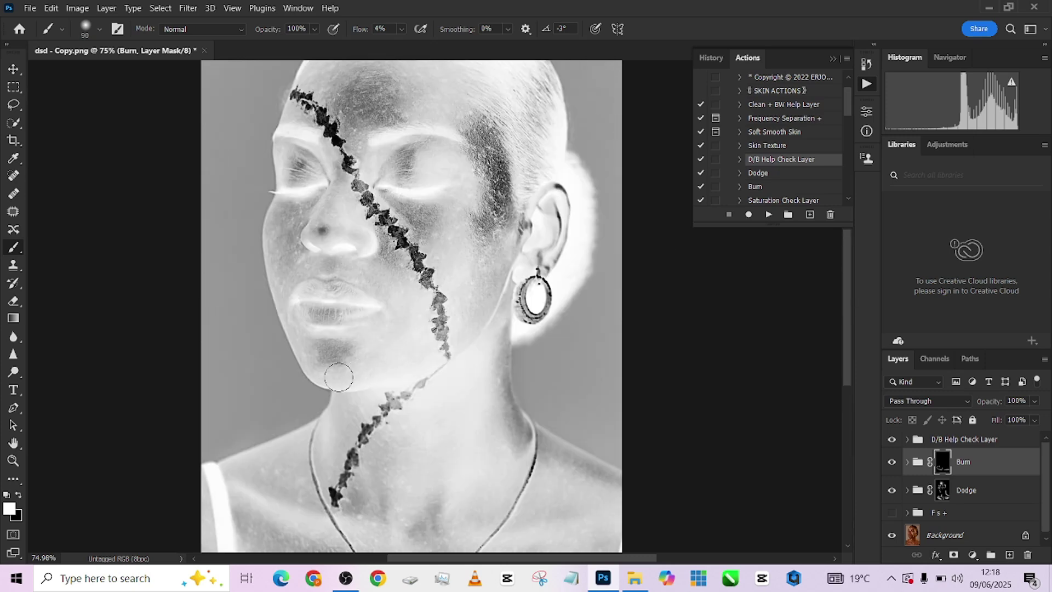
{"action": "scroll", "coordinate": [391, 348], "scroll_direction": "up", "scroll_amount": 2}
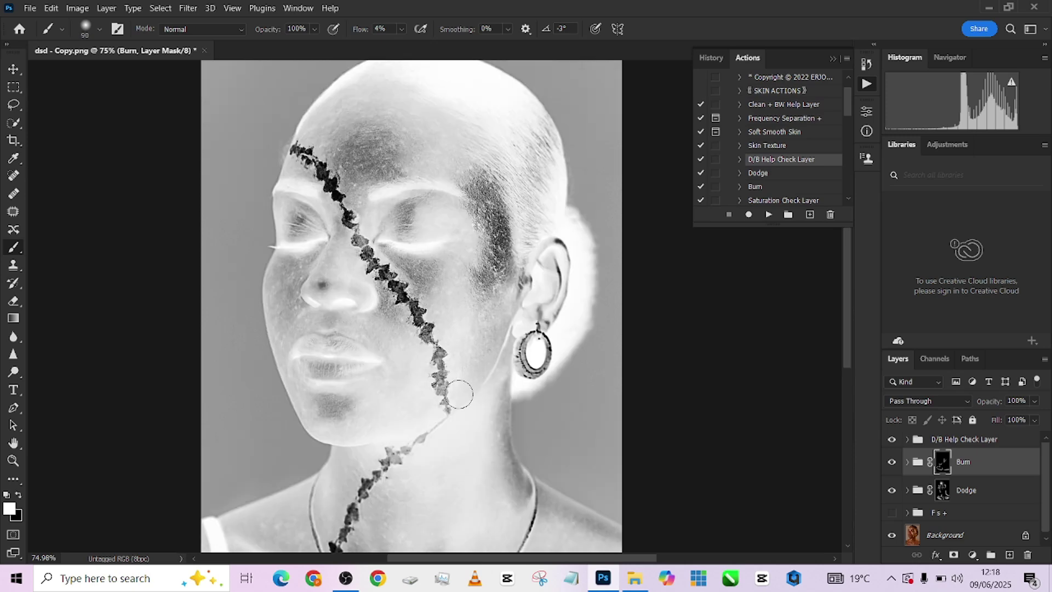
{"action": "key", "text": "bracketleft"}
{"action": "key", "text": "bracketleft"}
{"action": "key", "text": "bracketleft"}
{"action": "key", "text": "bracketleft"}
{"action": "key", "text": "bracketleft"}
{"action": "scroll", "coordinate": [320, 207], "scroll_direction": "up", "scroll_amount": 5}
{"action": "key", "text": "bracketright"}
{"action": "key", "text": "bracketright"}
{"action": "key", "text": "bracketright"}
{"action": "key", "text": "bracketright"}
{"action": "key", "text": "bracketright"}
{"action": "key", "text": "bracketright"}
{"action": "key", "text": "bracketright"}
{"action": "key", "text": "bracketright"}
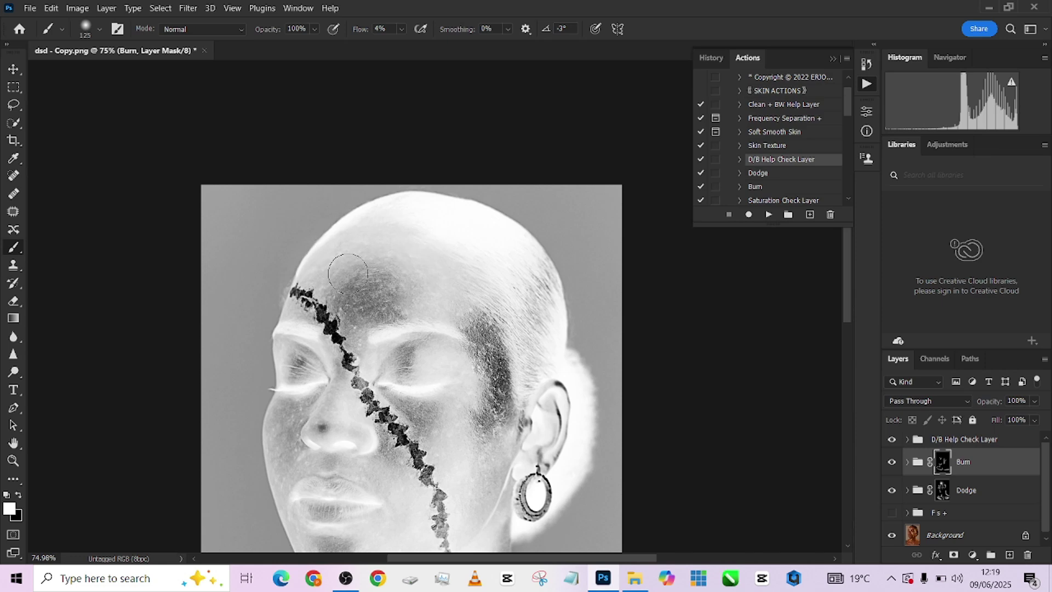
Burn the smaller shadow areas of the face on the Burn mask with the brush reduced to 45 pixels.
{"action": "key", "text": "bracketleft"}
{"action": "key", "text": "bracketleft"}
{"action": "key", "text": "bracketleft"}
{"action": "key", "text": "bracketleft"}
{"action": "key", "text": "bracketleft"}
{"action": "key", "text": "bracketleft"}
{"action": "key", "text": "bracketleft"}
Make the F s + group visible again and hide the D/B Help Check Layer.
{"action": "scroll", "coordinate": [370, 390], "scroll_direction": "down", "scroll_amount": 10}
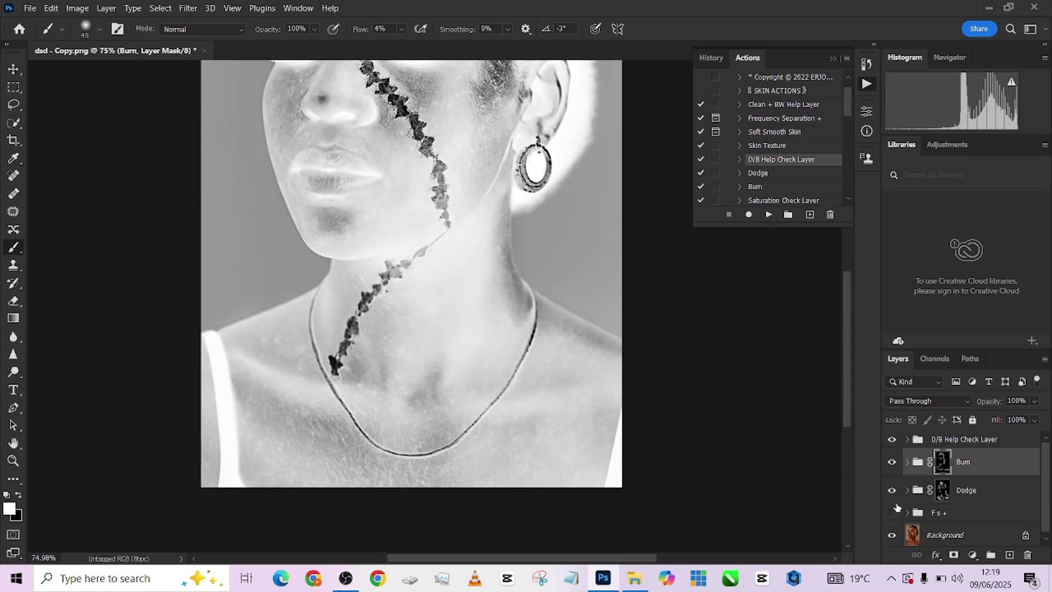
{"action": "scroll", "coordinate": [451, 336], "scroll_direction": "up", "scroll_amount": 5}
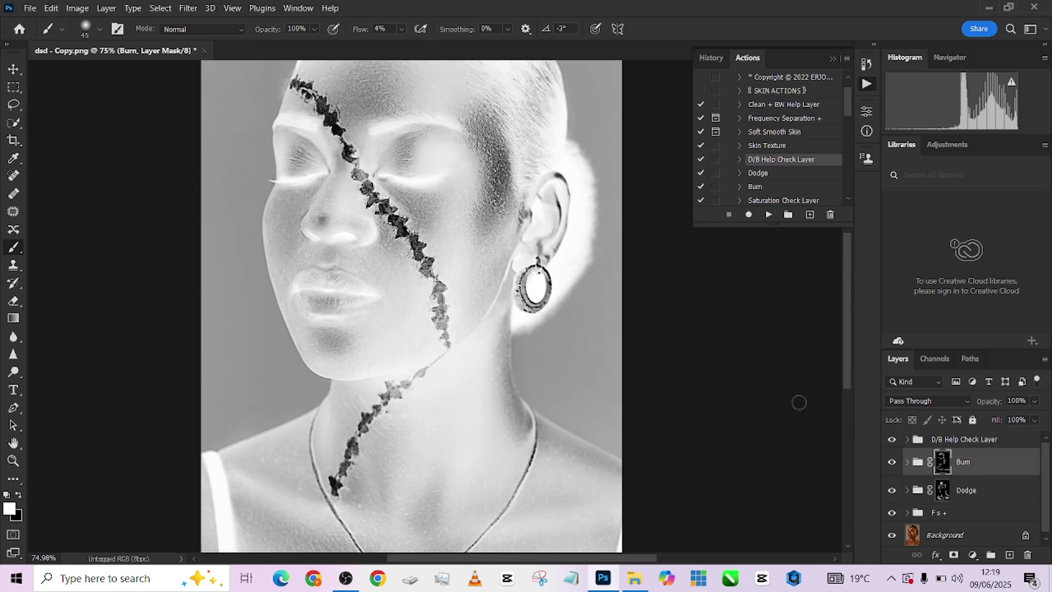
{"action": "left_click", "coordinate": [891, 439]}
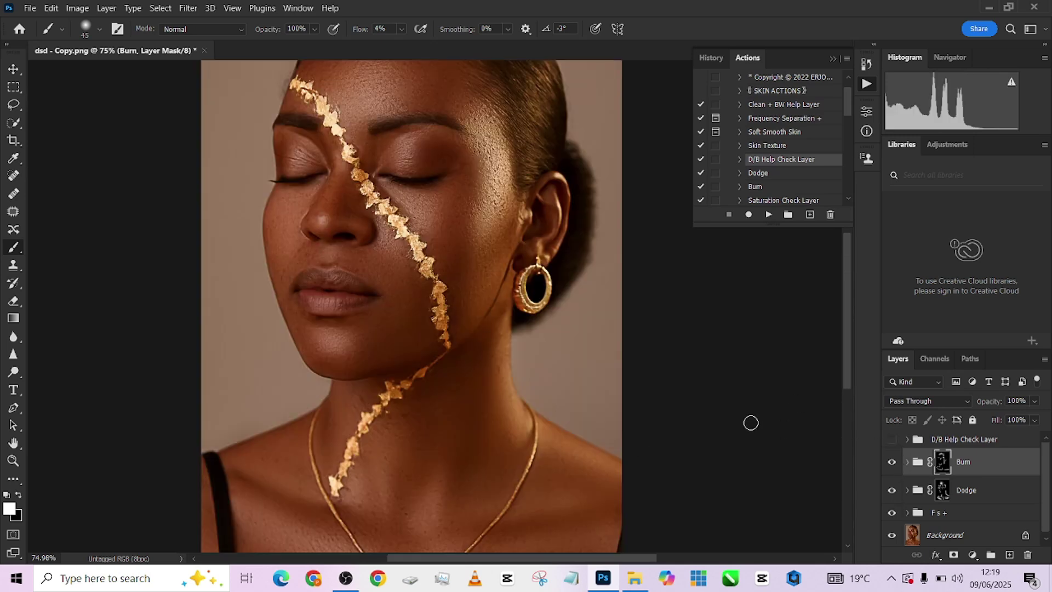
{"action": "scroll", "coordinate": [505, 375], "scroll_direction": "down", "scroll_amount": 3}
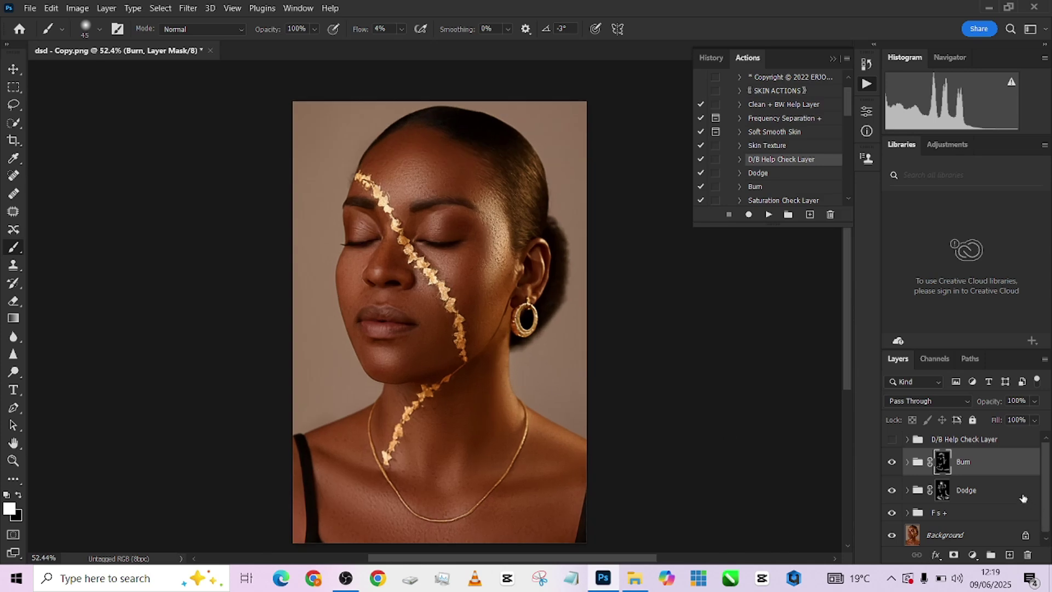
Combine the Burn and Dodge groups into one group and toggle its visibility to compare before and after.
{"action": "left_click", "coordinate": [1023, 498], "text": "shift"}
{"action": "key", "text": "ctrl+g"}
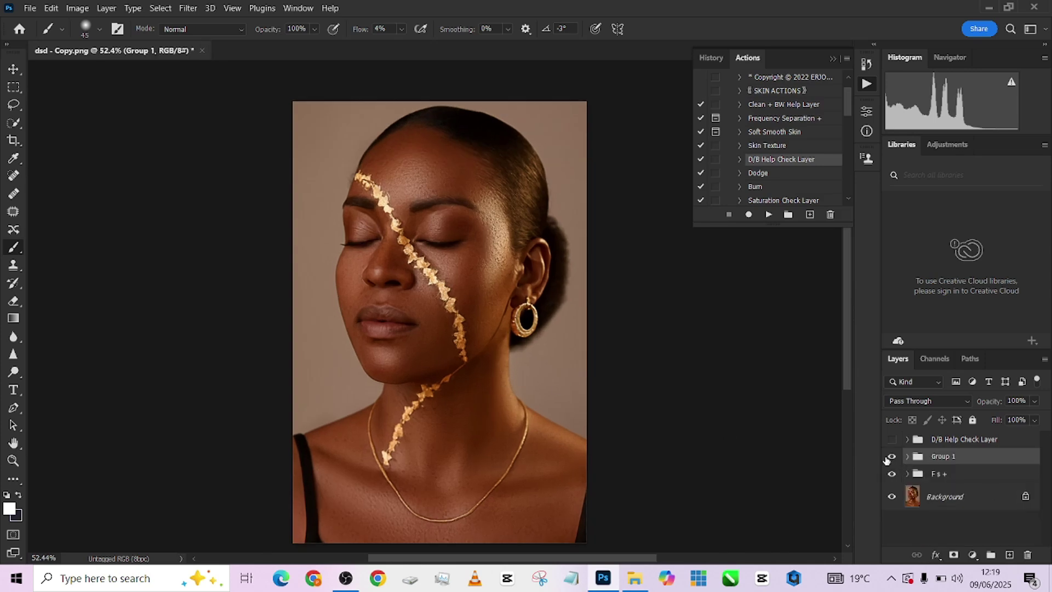
{"action": "left_click", "coordinate": [887, 458]}
{"action": "left_click", "coordinate": [887, 458]}
{"action": "left_click", "coordinate": [888, 458]}
{"action": "left_click", "coordinate": [887, 458]}
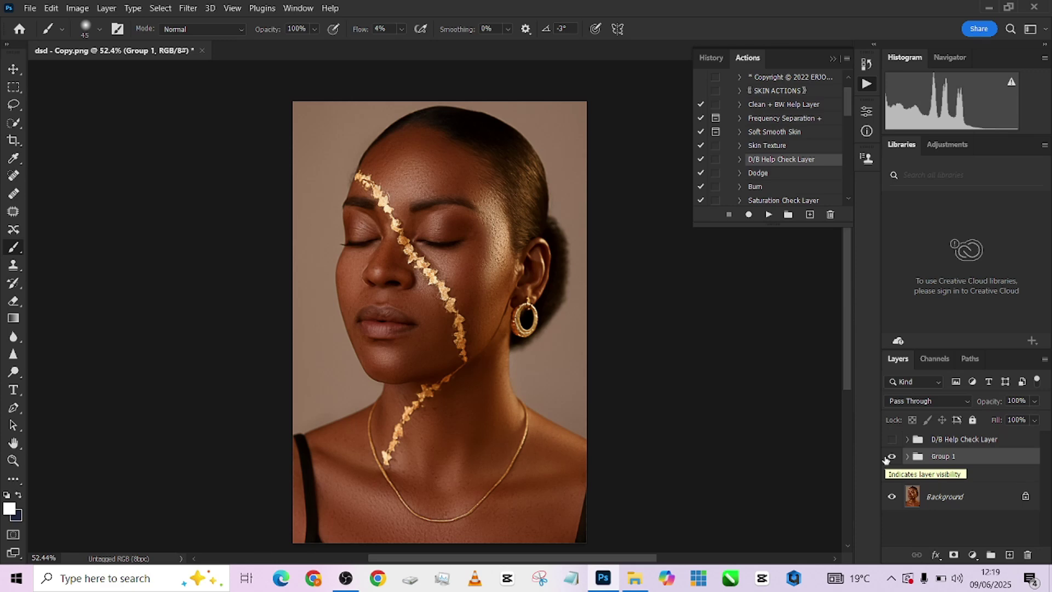
{"action": "left_click", "coordinate": [887, 458]}
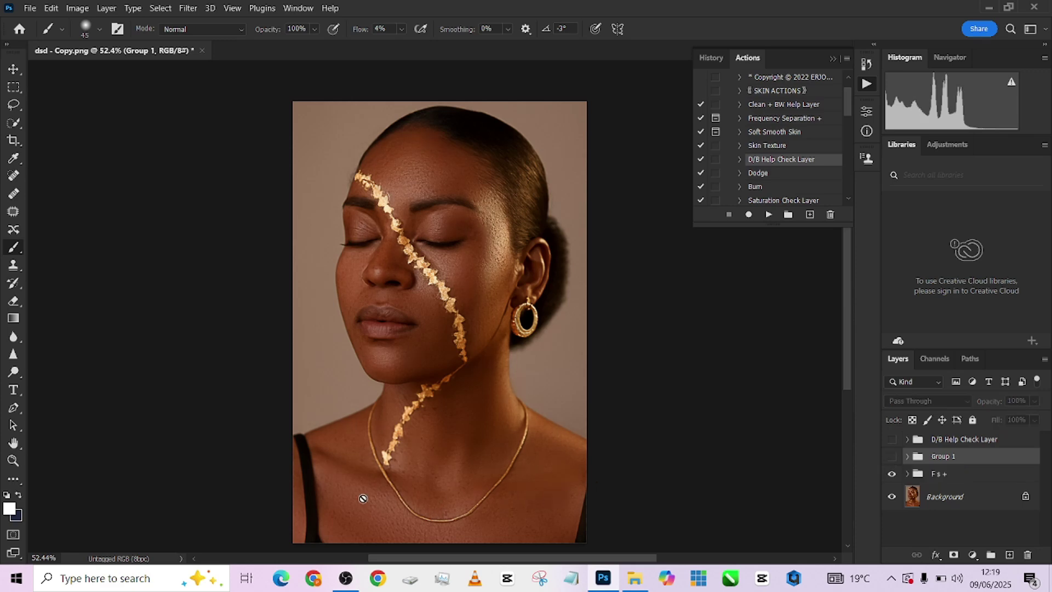
{"action": "left_click", "coordinate": [892, 457]}
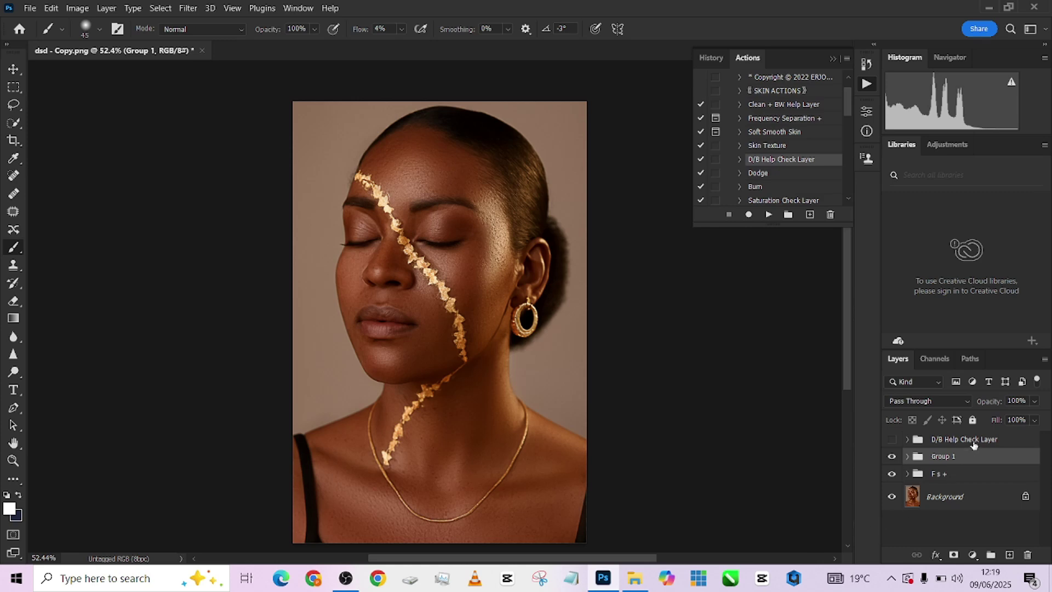
Delete the D/B Help Check Layer group and inspect the retouched portrait.
{"action": "left_click", "coordinate": [1019, 441]}
{"action": "left_click_drag", "start_coordinate": [1019, 442], "coordinate": [1027, 554]}
{"action": "scroll", "coordinate": [446, 309], "scroll_direction": "up", "scroll_amount": 2}
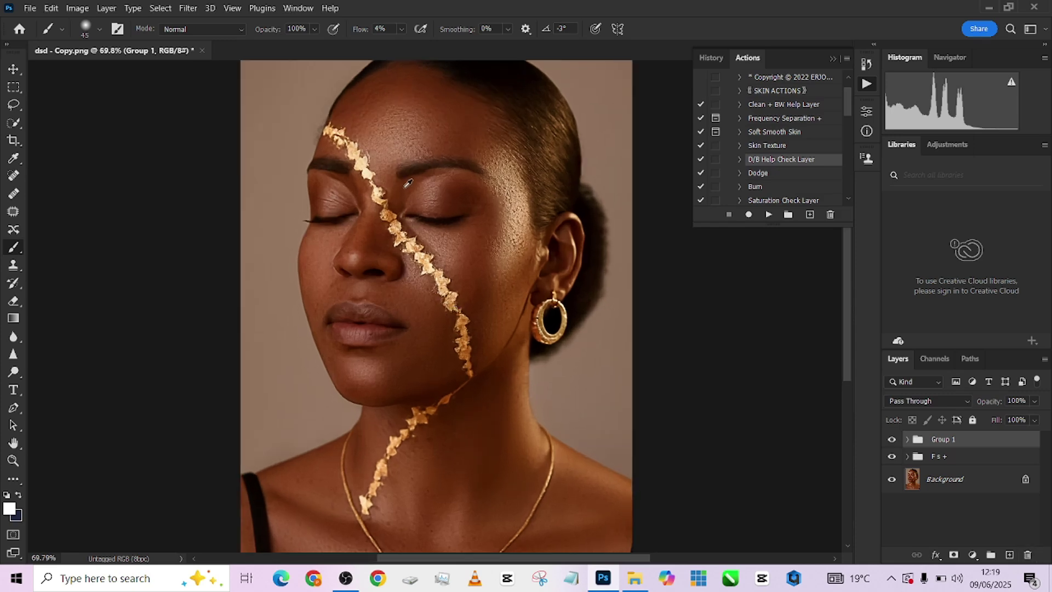
{"action": "scroll", "coordinate": [408, 183], "scroll_direction": "down", "scroll_amount": 1}
{"action": "scroll", "coordinate": [408, 183], "scroll_direction": "down", "scroll_amount": 1}
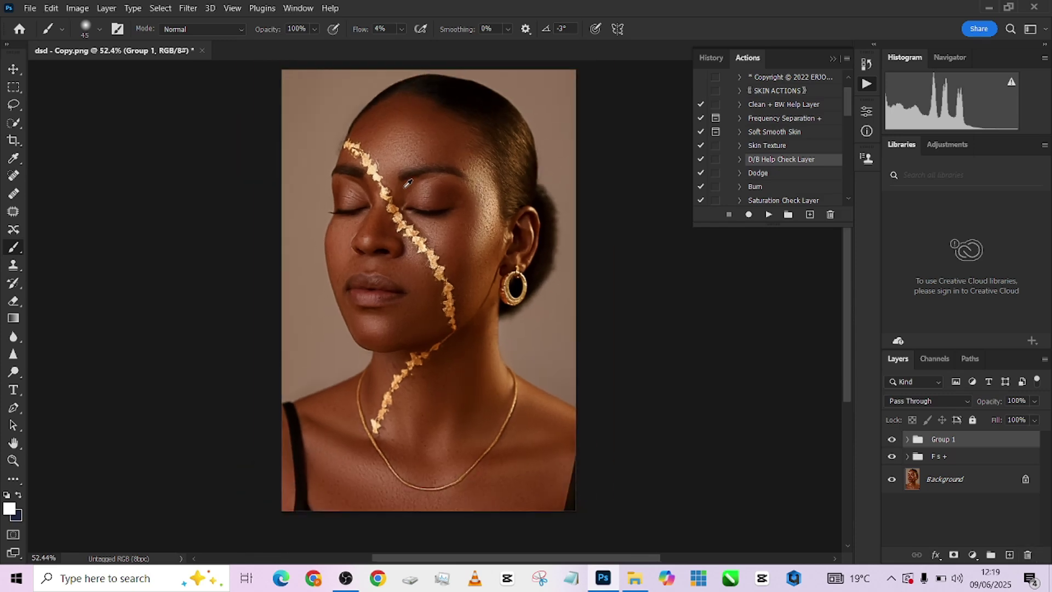
Add a Color Balance adjustment with midtones at -14 cyan-red, -10 magenta-green and +10 yellow-blue, and toggle it to compare.
{"action": "left_click", "coordinate": [974, 555]}
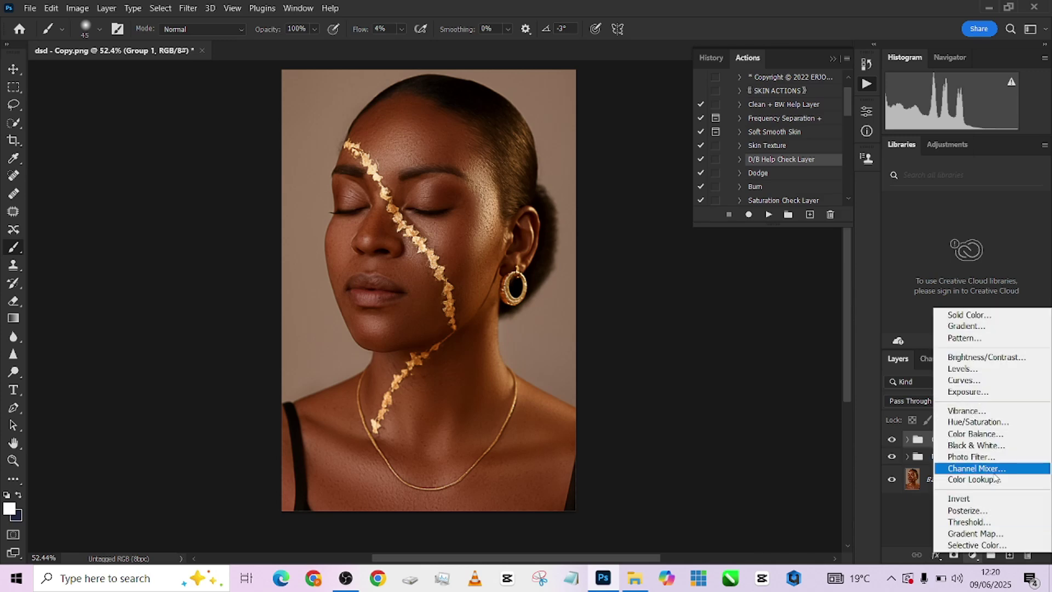
{"action": "left_click", "coordinate": [988, 435]}
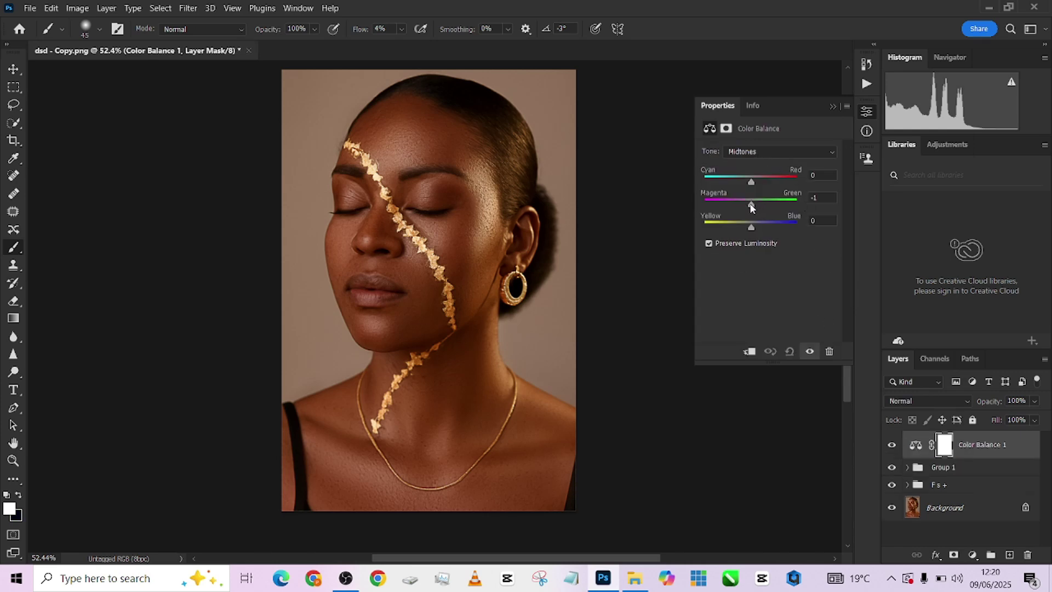
{"action": "left_click_drag", "start_coordinate": [750, 206], "coordinate": [744, 180]}
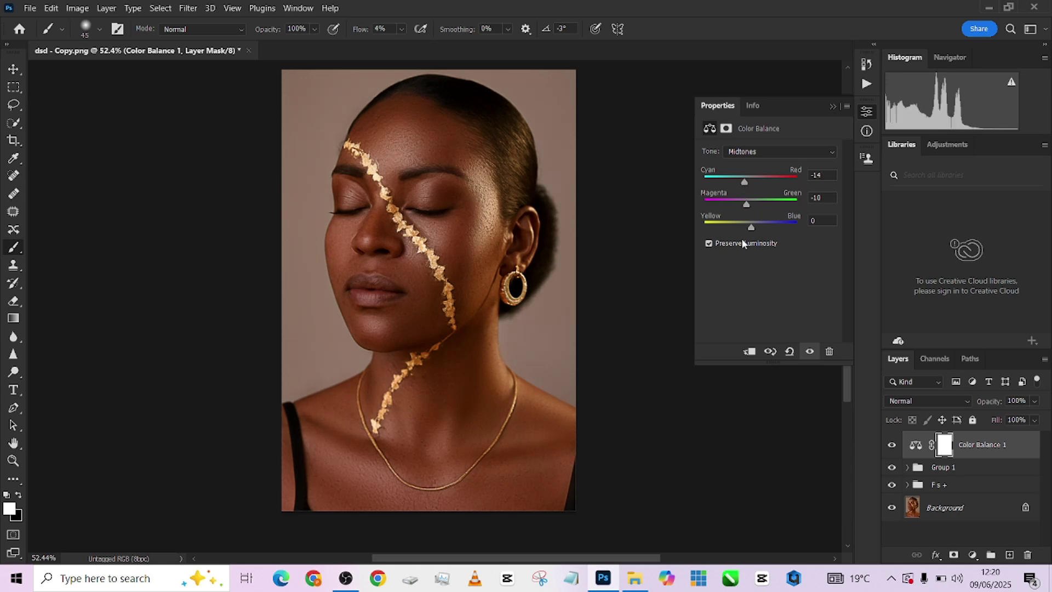
{"action": "left_click_drag", "start_coordinate": [752, 230], "coordinate": [755, 228]}
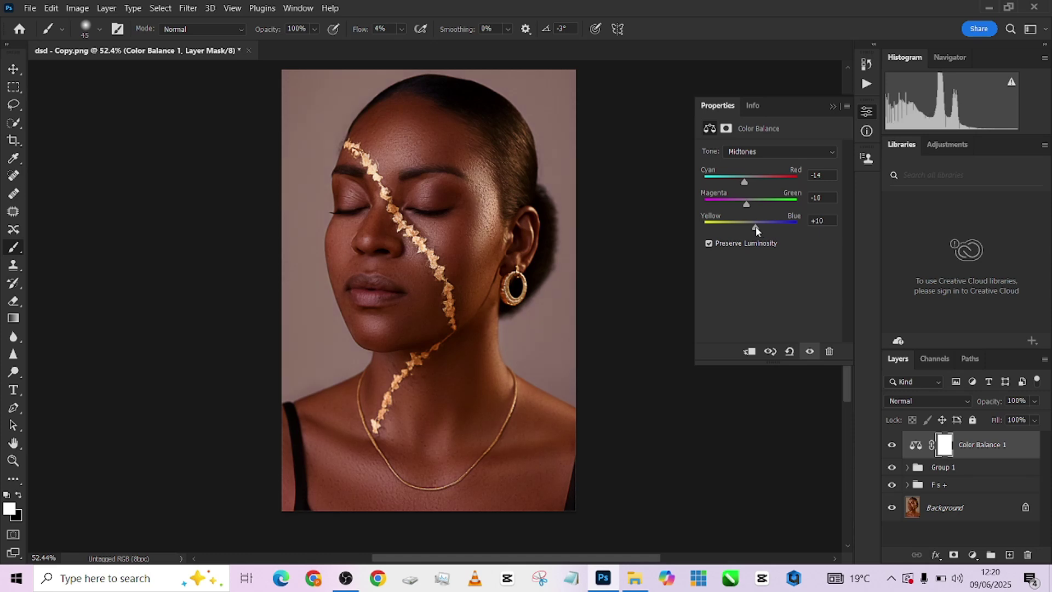
{"action": "left_click", "coordinate": [892, 450]}
{"action": "left_click", "coordinate": [892, 450]}
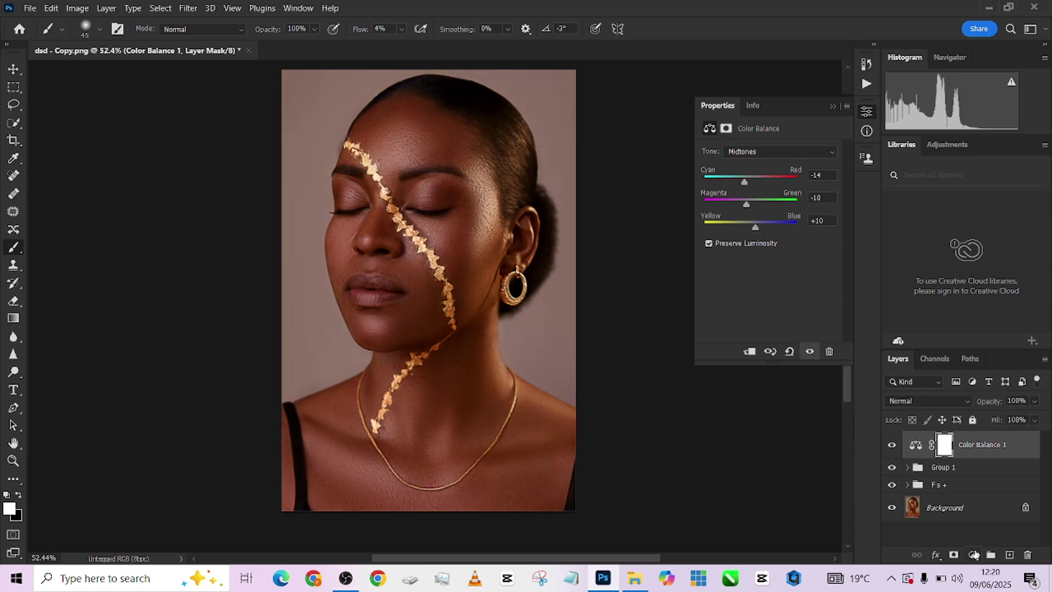
Add a Selective Color adjustment and set the Reds to Cyan -5, Magenta -2 and Yellow +13.
{"action": "left_click", "coordinate": [973, 555]}
{"action": "left_click", "coordinate": [980, 546]}
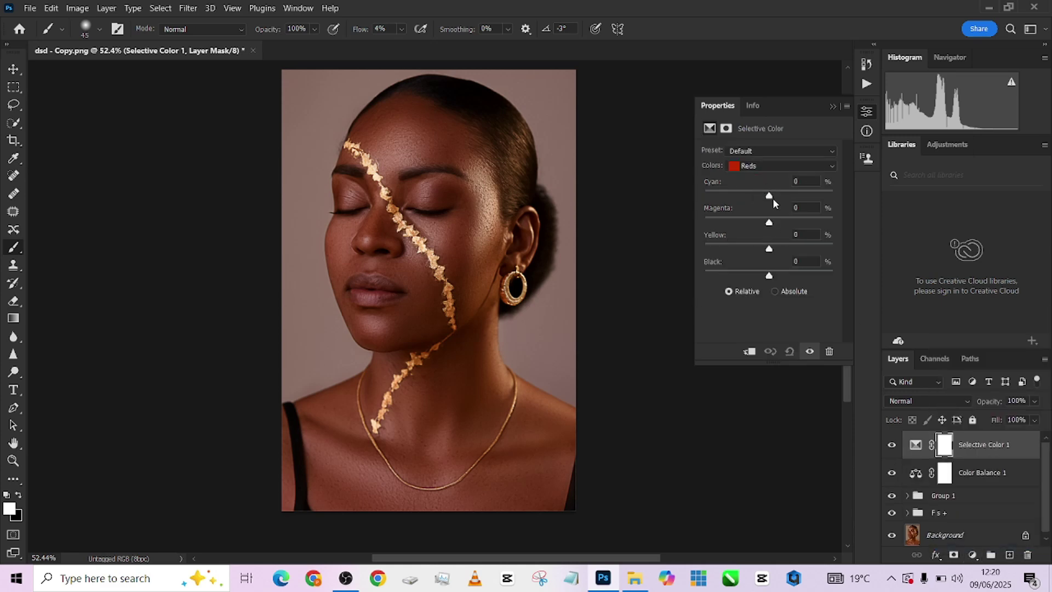
{"action": "left_click_drag", "start_coordinate": [769, 251], "coordinate": [766, 200]}
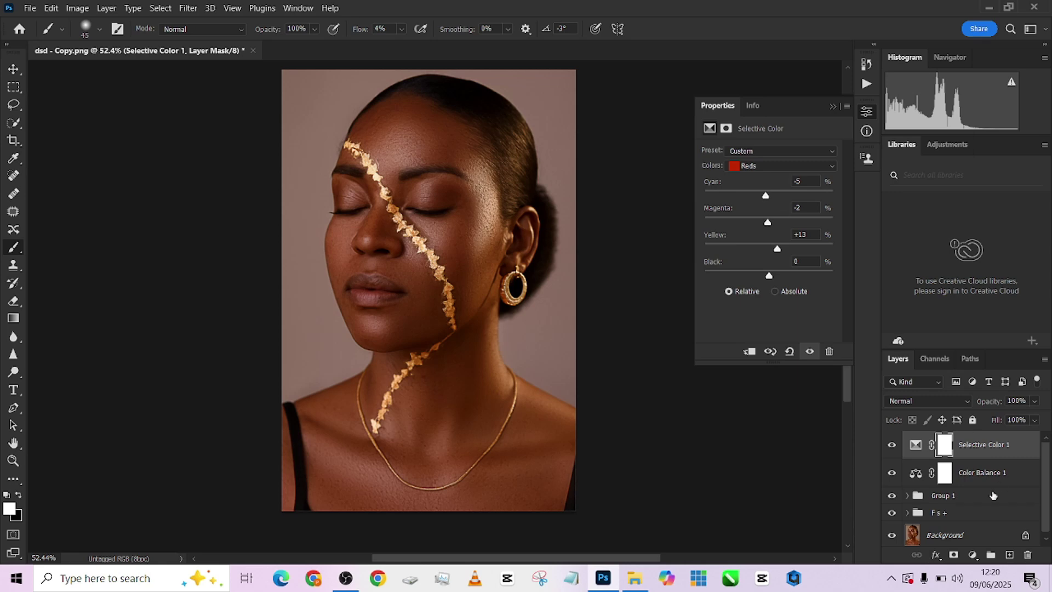
Add a Photo Filter adjustment using Cooling Filter (80) and inspect the portrait.
{"action": "left_click", "coordinate": [973, 555]}
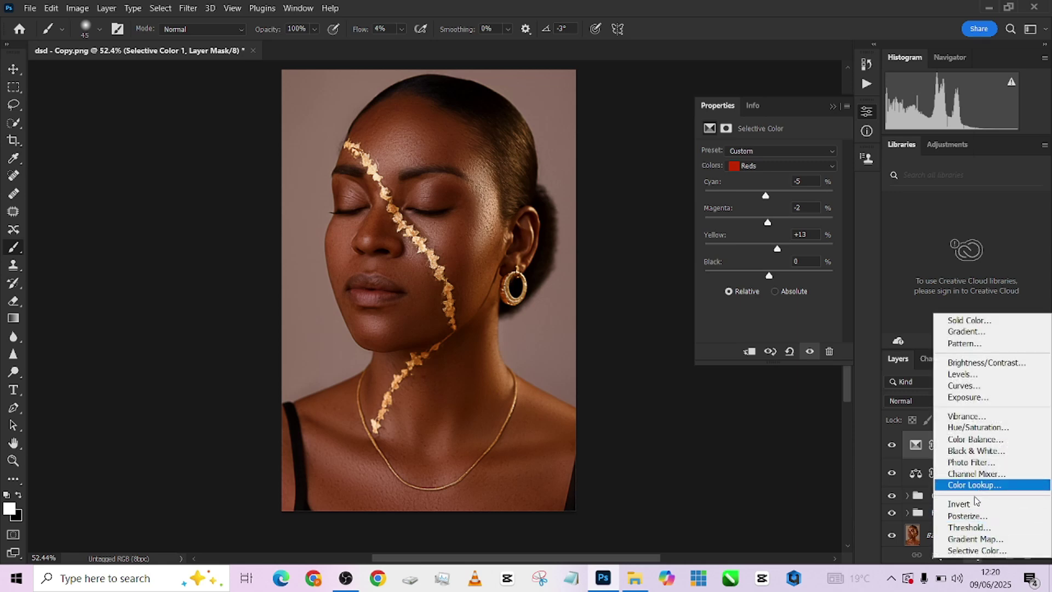
{"action": "left_click", "coordinate": [971, 463]}
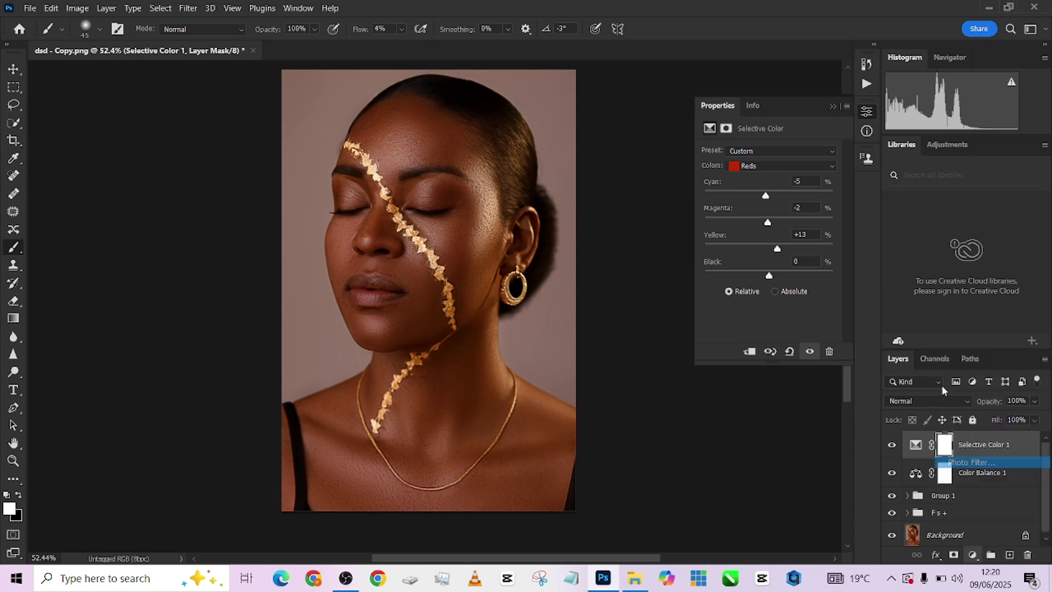
{"action": "left_click", "coordinate": [770, 154]}
{"action": "left_click", "coordinate": [765, 193]}
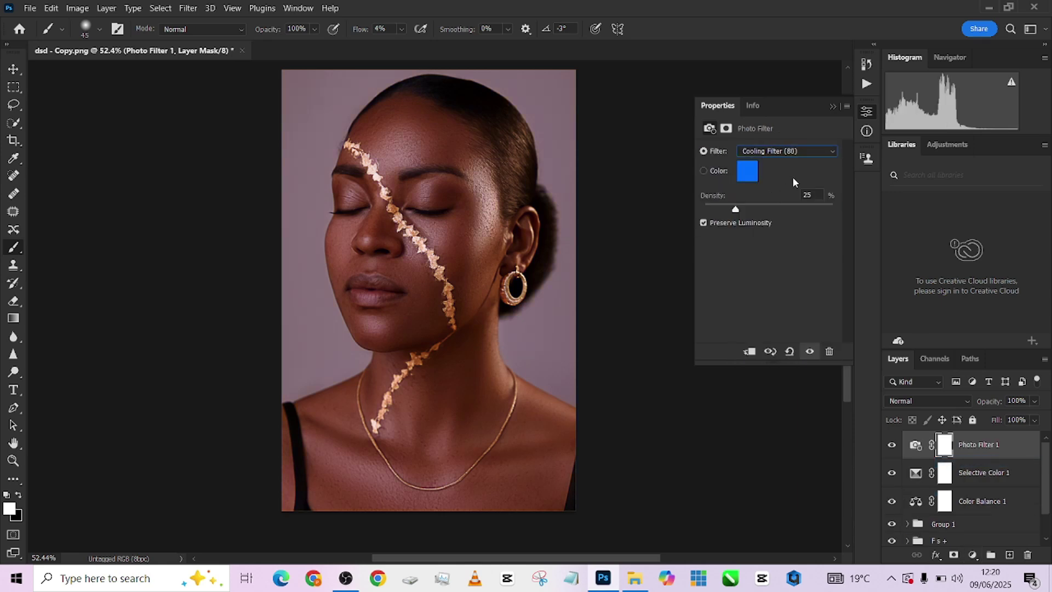
{"action": "left_click", "coordinate": [832, 106]}
{"action": "scroll", "coordinate": [362, 219], "scroll_direction": "up", "scroll_amount": 5, "text": "alt"}
{"action": "scroll", "coordinate": [361, 219], "scroll_direction": "down", "scroll_amount": 4, "text": "alt"}
{"action": "scroll", "coordinate": [391, 221], "scroll_direction": "up", "scroll_amount": 2, "text": "alt"}
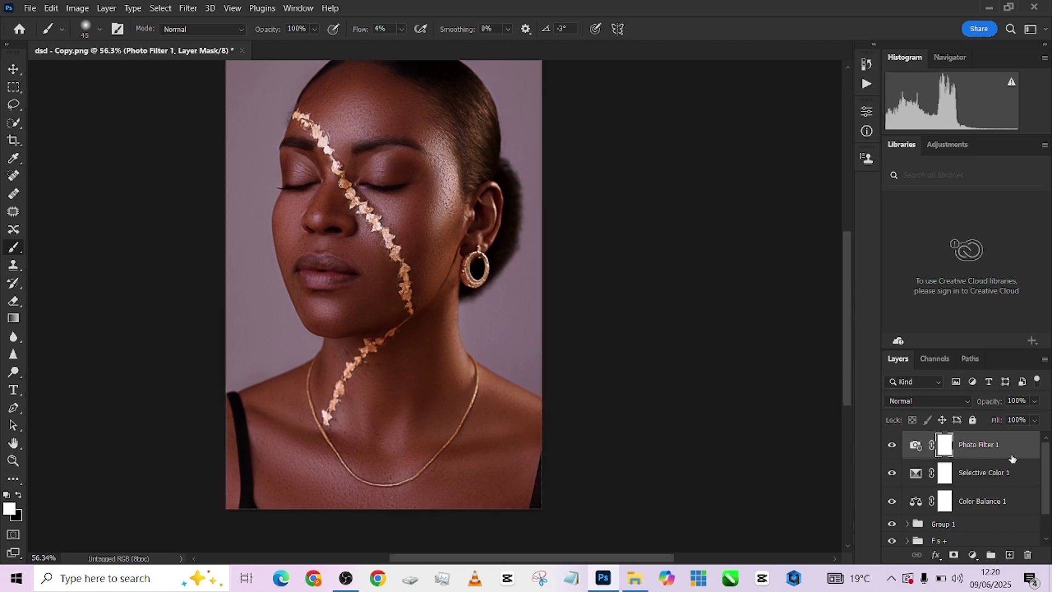
Group the Photo Filter, Selective Color and Color Balance layers and hide the new group.
{"action": "left_click", "coordinate": [994, 503], "text": "shift"}
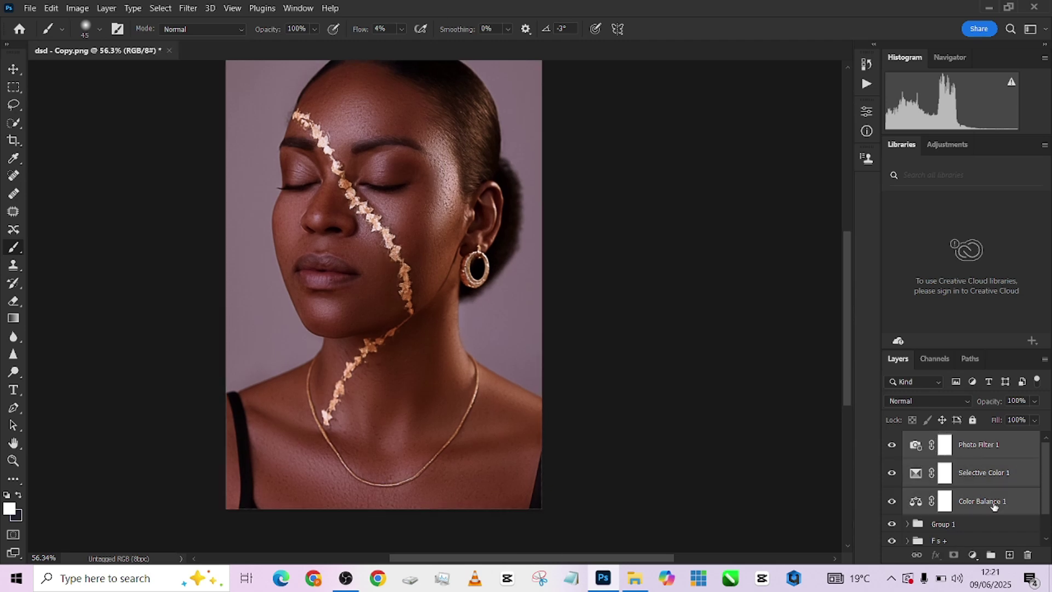
{"action": "key", "text": "ctrl+g"}
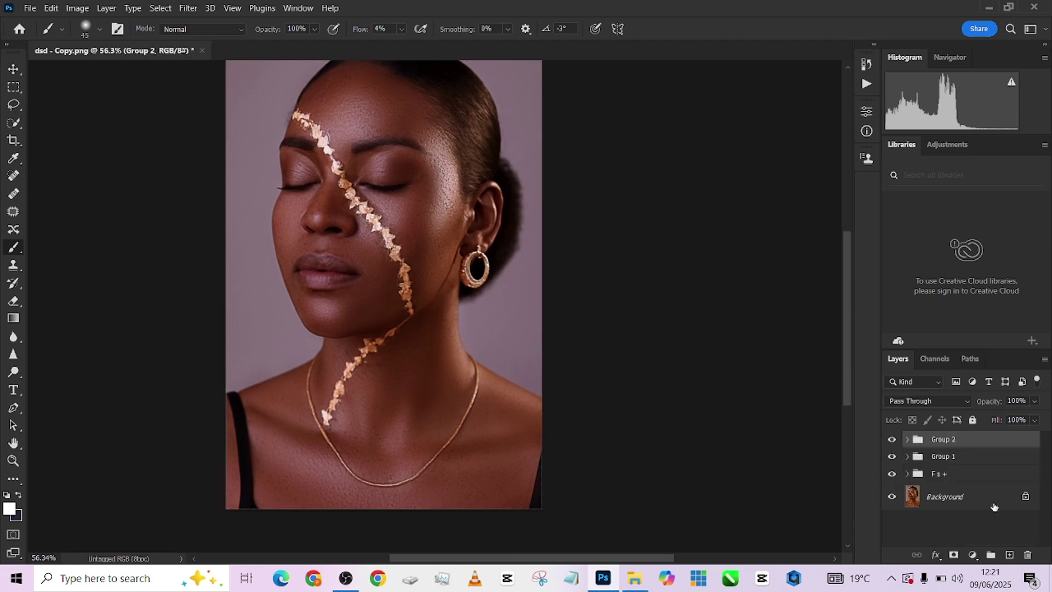
{"action": "left_click", "coordinate": [892, 439]}
Duplicate the Background layer and select the woman on the copy with Select Subject.
{"action": "left_click", "coordinate": [943, 501]}
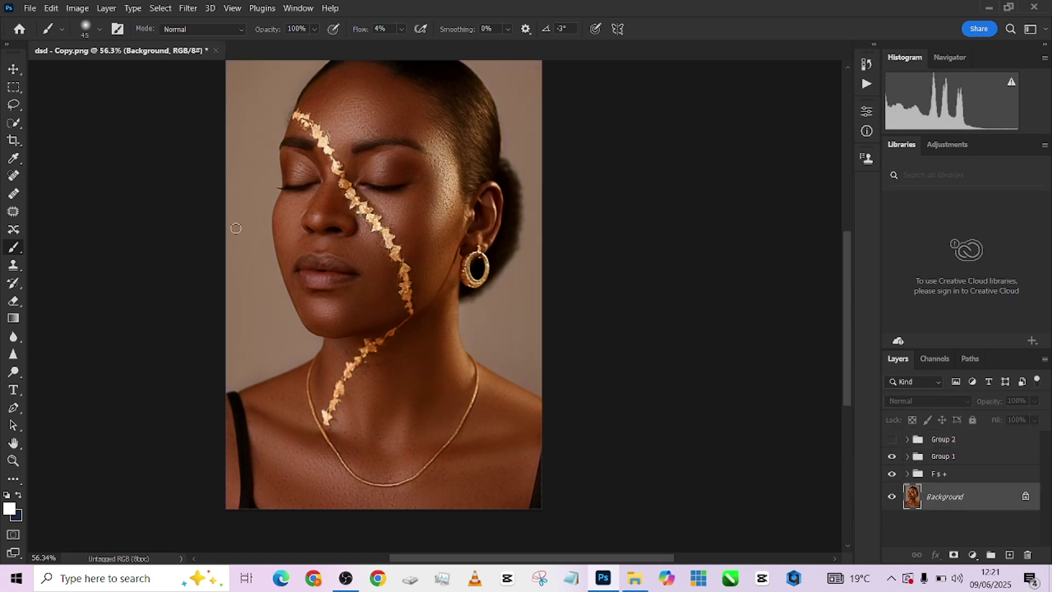
{"action": "key", "text": "ctrl+j"}
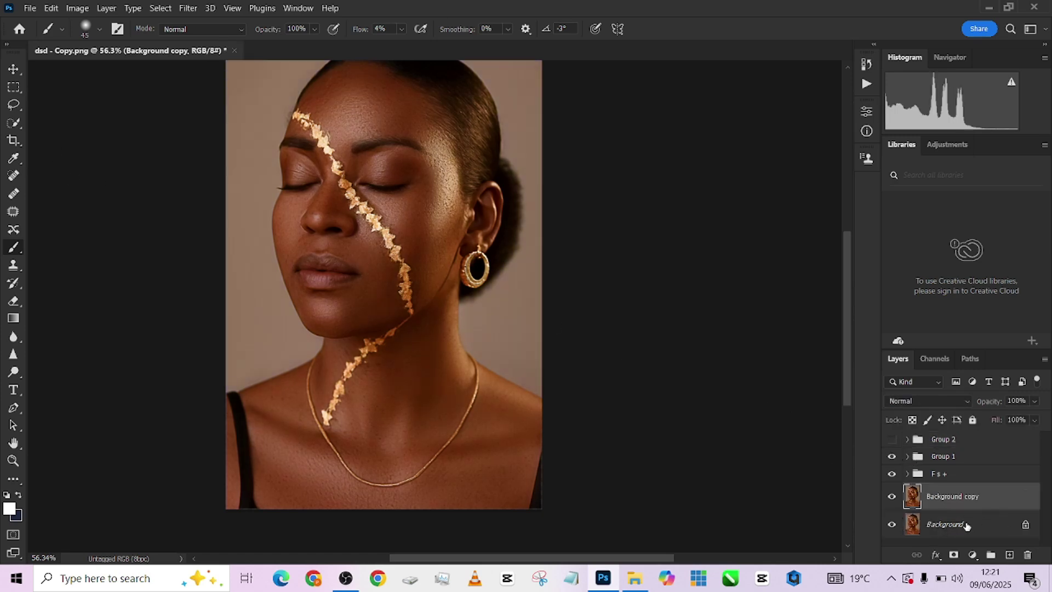
{"action": "key", "text": "w"}
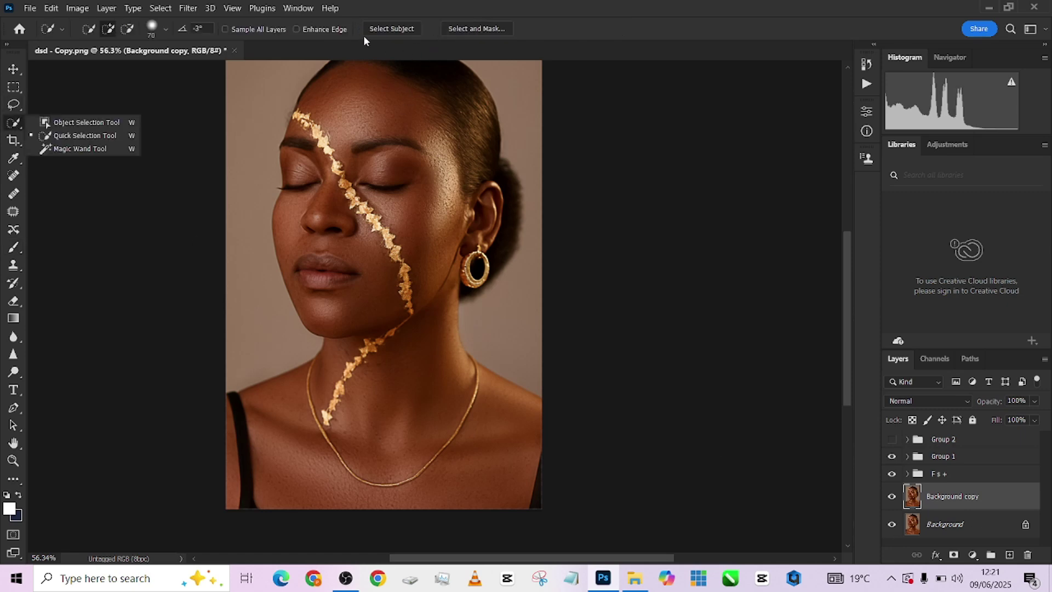
{"action": "left_click", "coordinate": [390, 29]}
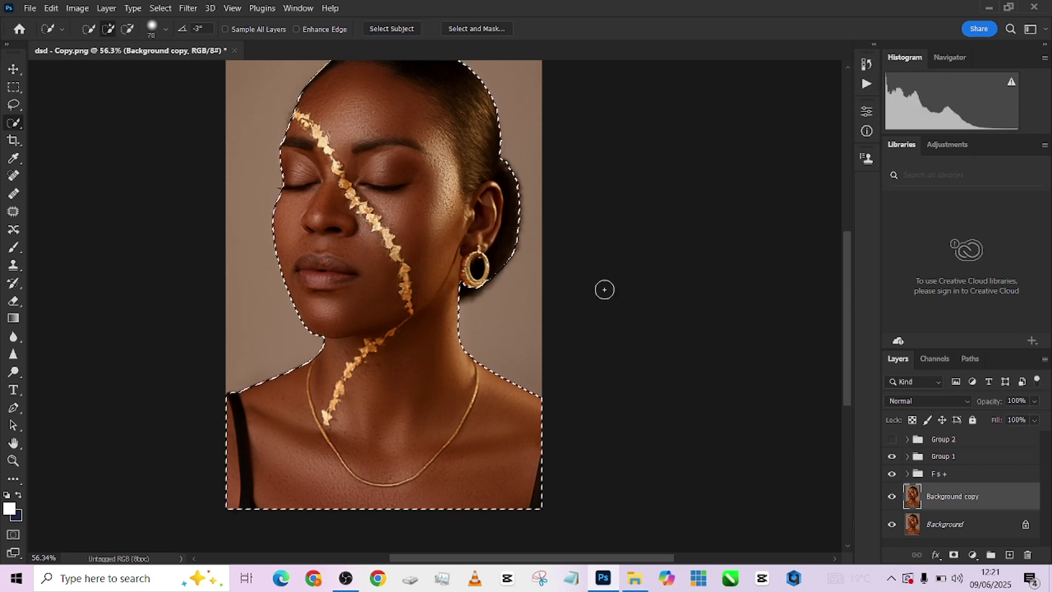
Invert the subject selection and cut the backdrop from Background copy onto its own layer.
{"action": "scroll", "coordinate": [447, 299], "scroll_direction": "up", "scroll_amount": 2}
{"action": "right_click", "coordinate": [447, 299]}
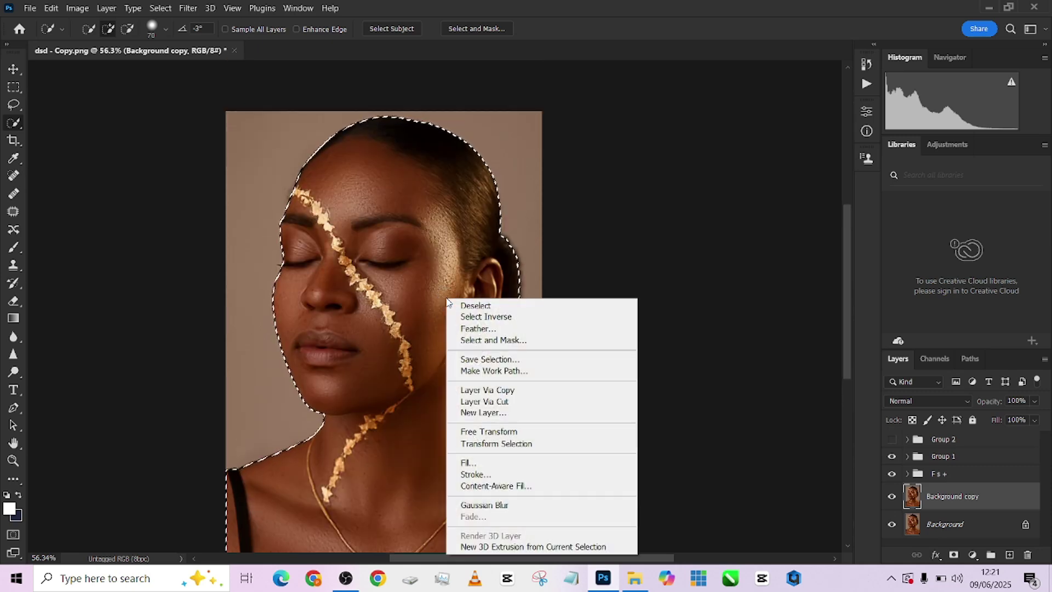
{"action": "left_click", "coordinate": [477, 317]}
{"action": "scroll", "coordinate": [440, 204], "scroll_direction": "down", "scroll_amount": 2}
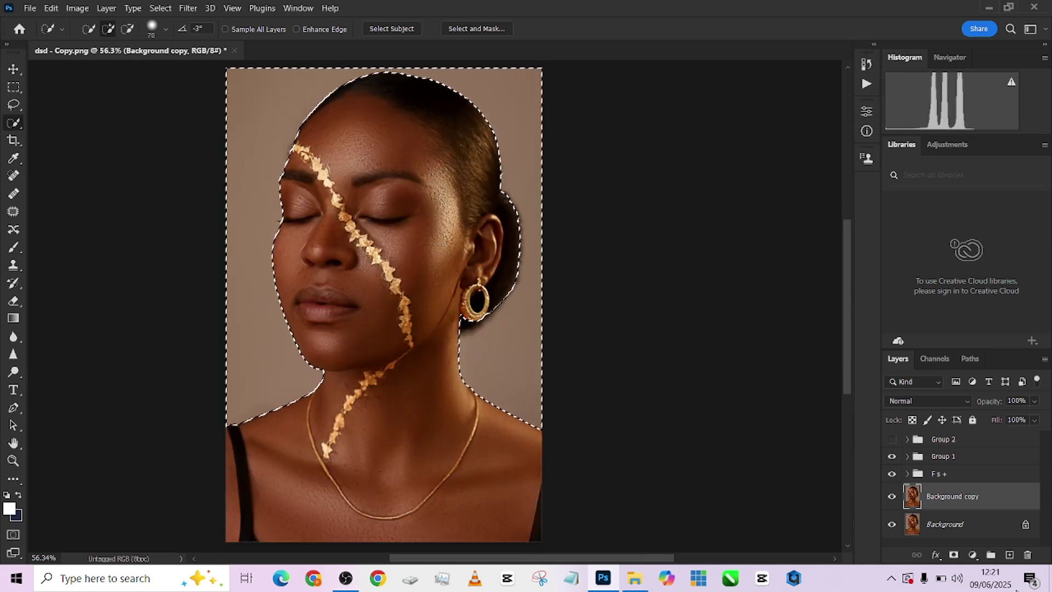
{"action": "mouse_move", "coordinate": [1006, 496]}
{"action": "left_mouse_down"}
{"action": "mouse_move", "coordinate": [1006, 534]}
{"action": "mouse_move", "coordinate": [1006, 505]}
{"action": "left_mouse_up"}
{"action": "right_click", "coordinate": [393, 334]}
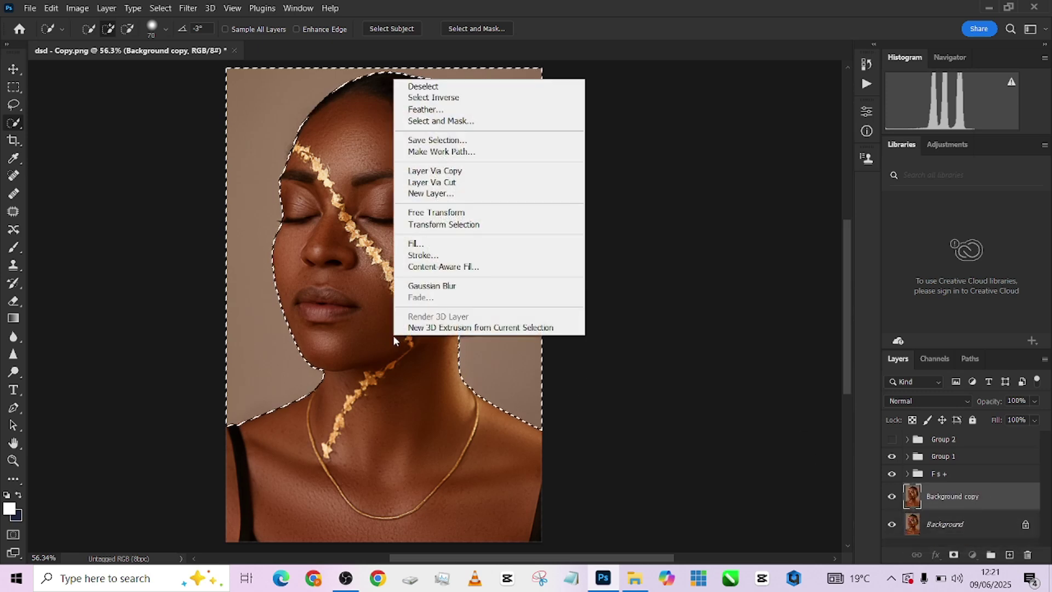
{"action": "left_click", "coordinate": [462, 182]}
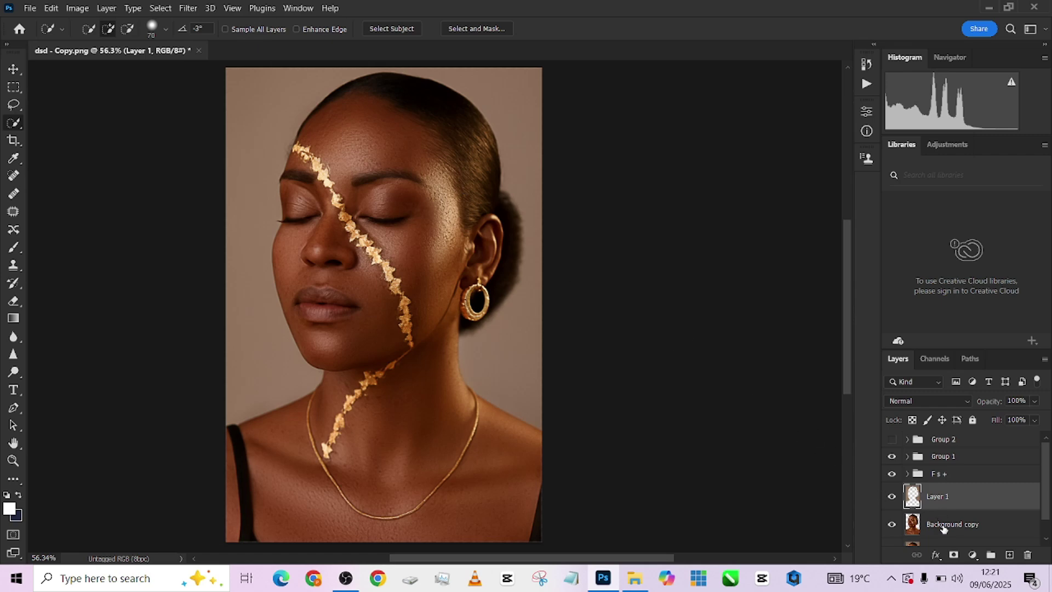
Move Background copy above Layer 1, duplicate it and add a layer mask to the duplicate.
{"action": "left_click_drag", "start_coordinate": [943, 528], "coordinate": [932, 489]}
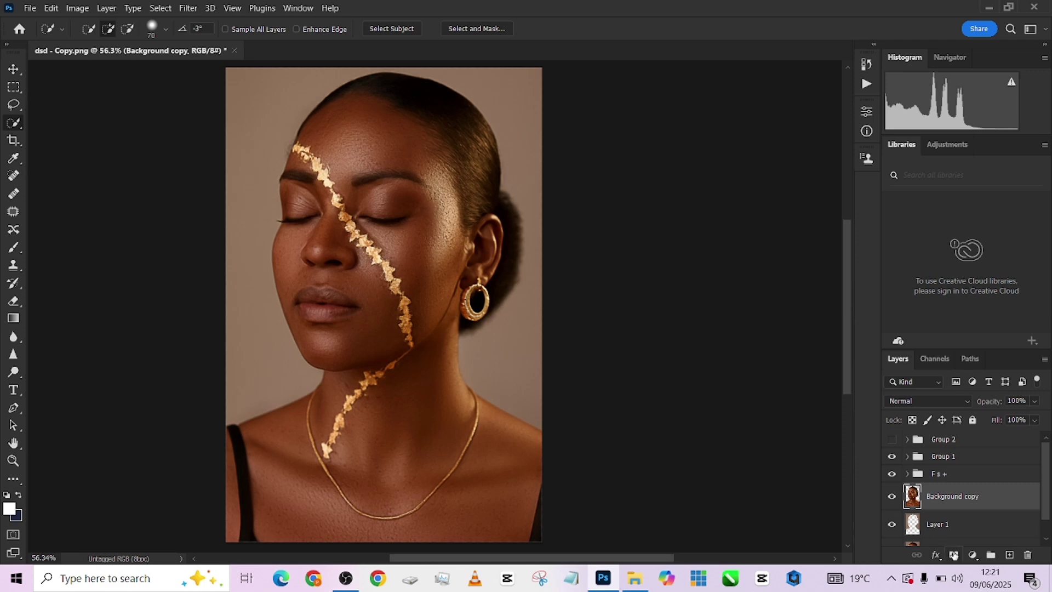
{"action": "key", "text": "ctrl+j"}
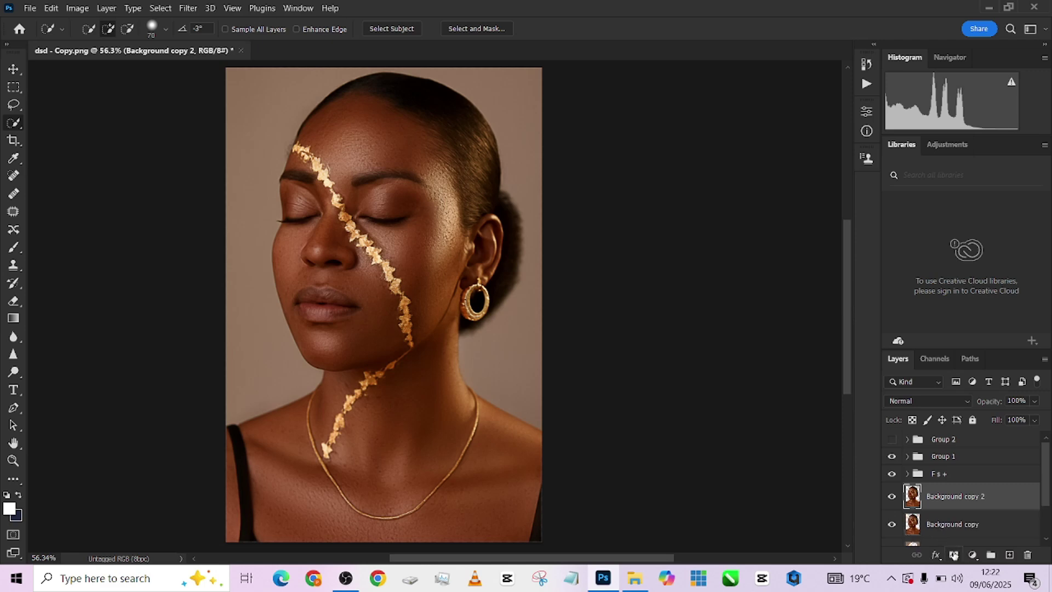
{"action": "left_click", "coordinate": [955, 555]}
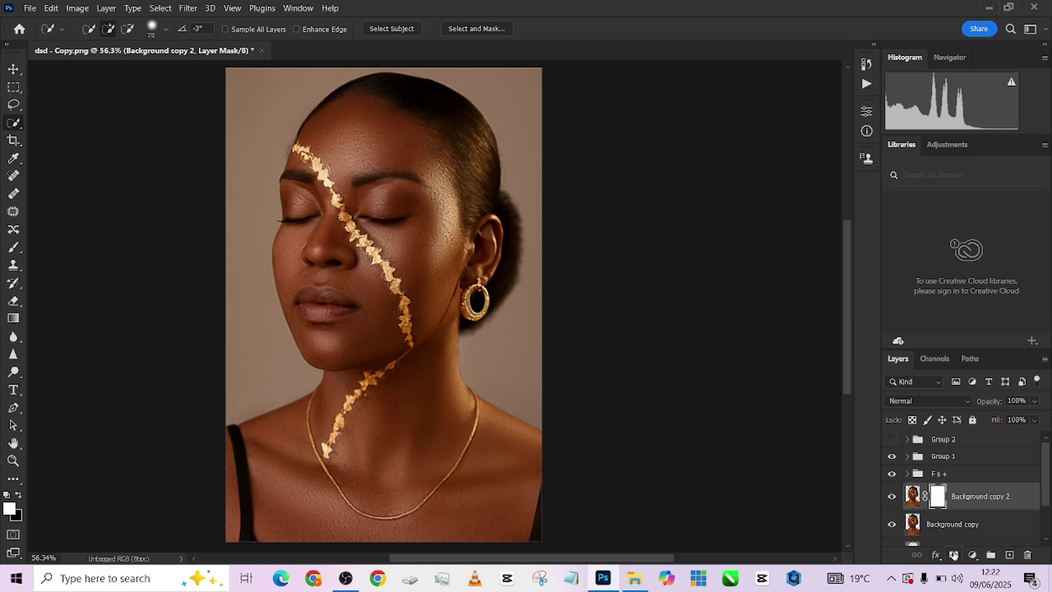
Refine the duplicate's mask to the skin tones with Color Range at a Fuzziness of 17.
{"action": "left_click", "coordinate": [159, 8]}
{"action": "left_click", "coordinate": [210, 135]}
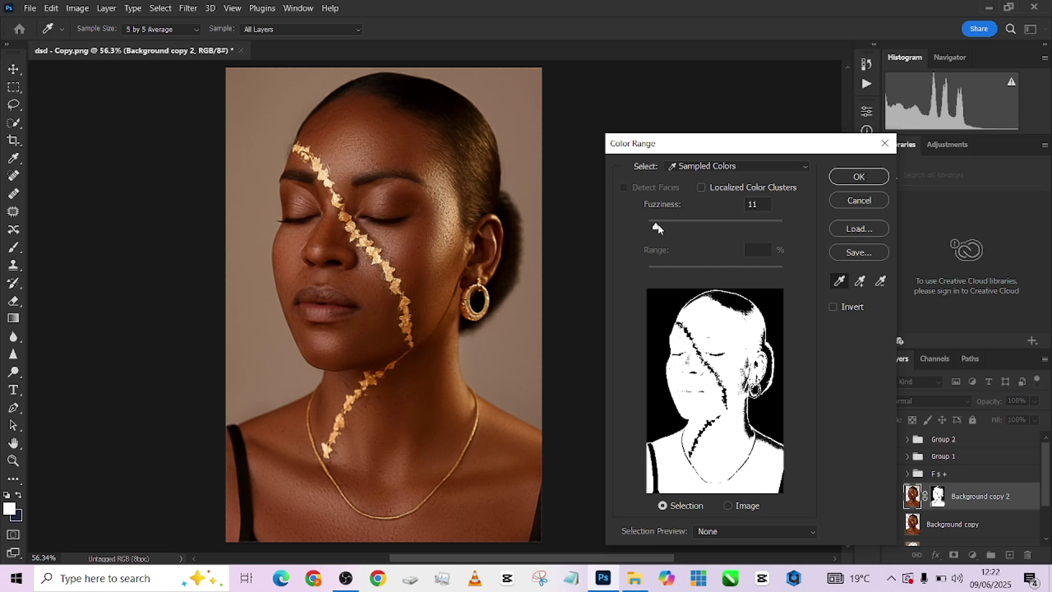
{"action": "left_click_drag", "start_coordinate": [657, 225], "coordinate": [660, 225]}
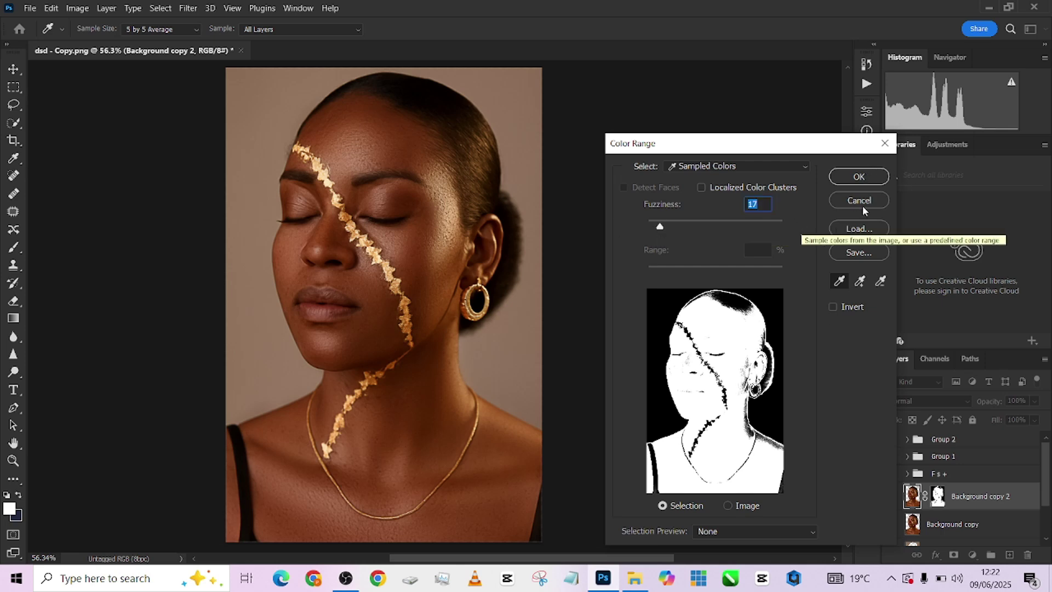
{"action": "left_click", "coordinate": [860, 176]}
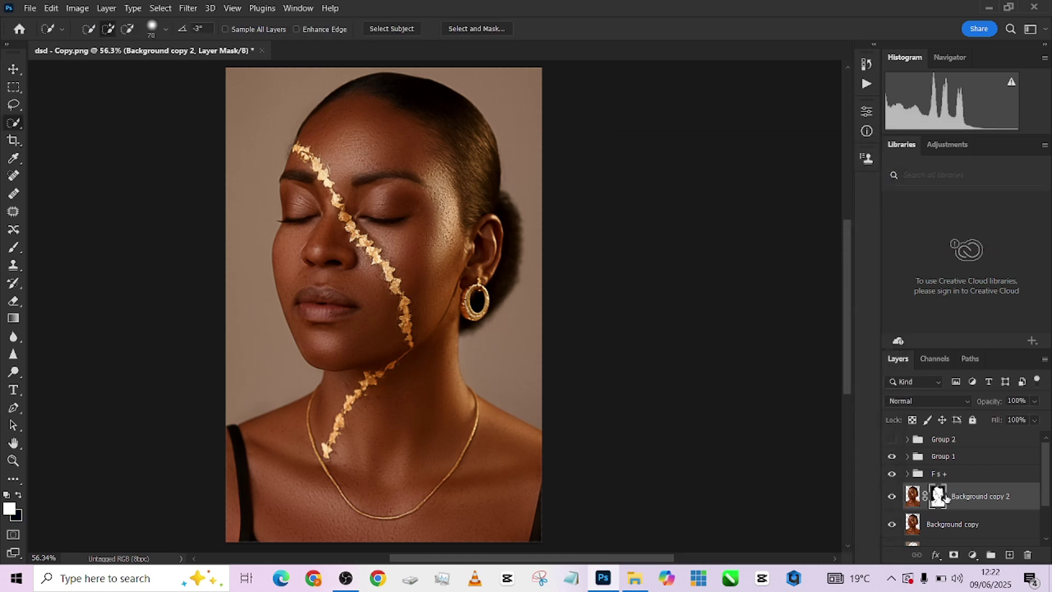
Transfer the skin mask to Group 2, make that group visible and delete Background copy 2.
{"action": "left_click_drag", "start_coordinate": [938, 496], "coordinate": [940, 442]}
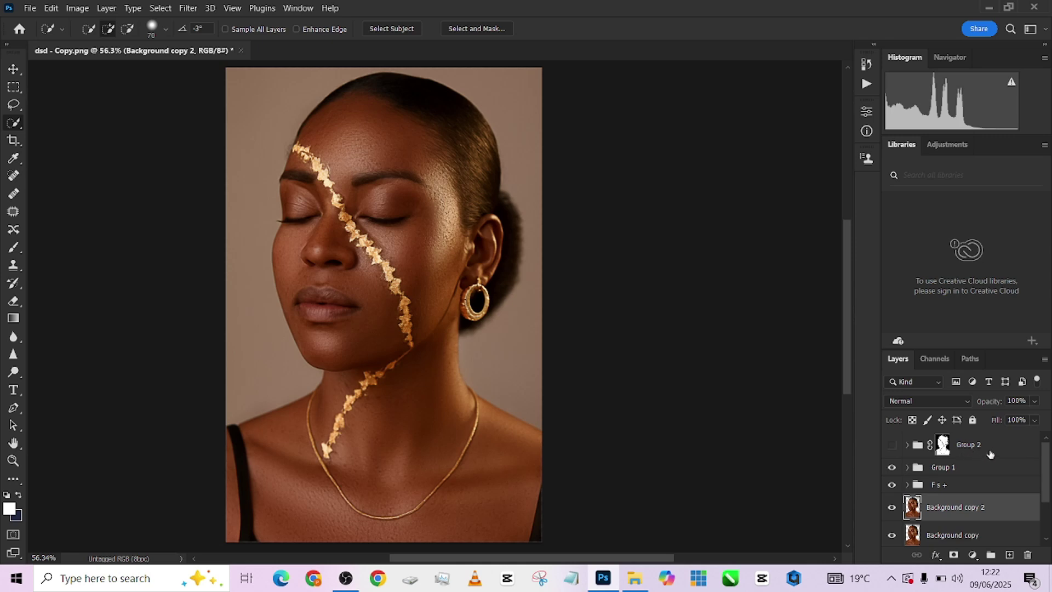
{"action": "left_click", "coordinate": [891, 445]}
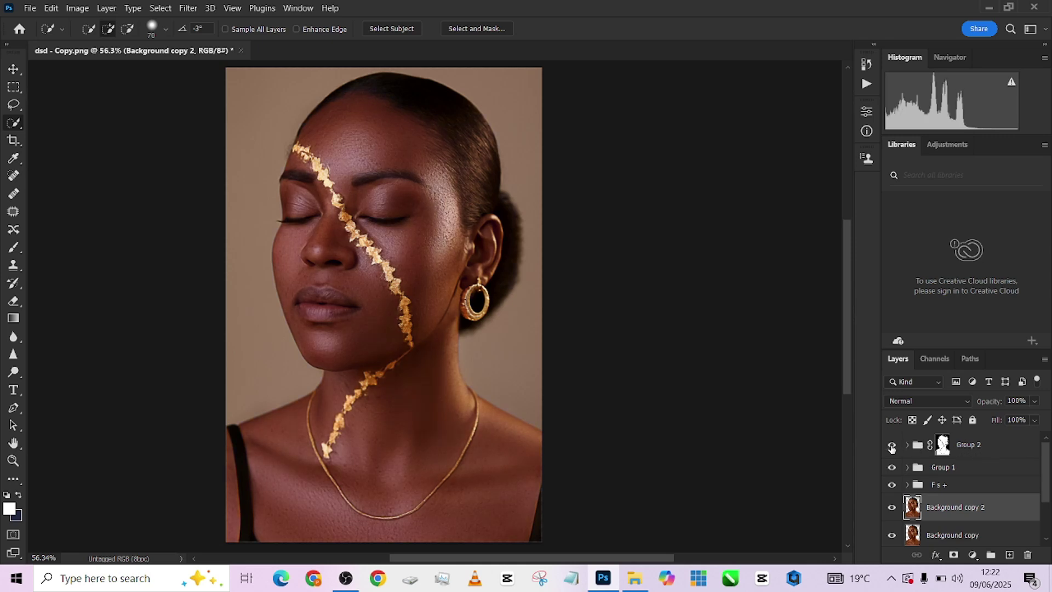
{"action": "left_click_drag", "start_coordinate": [952, 505], "coordinate": [1030, 555]}
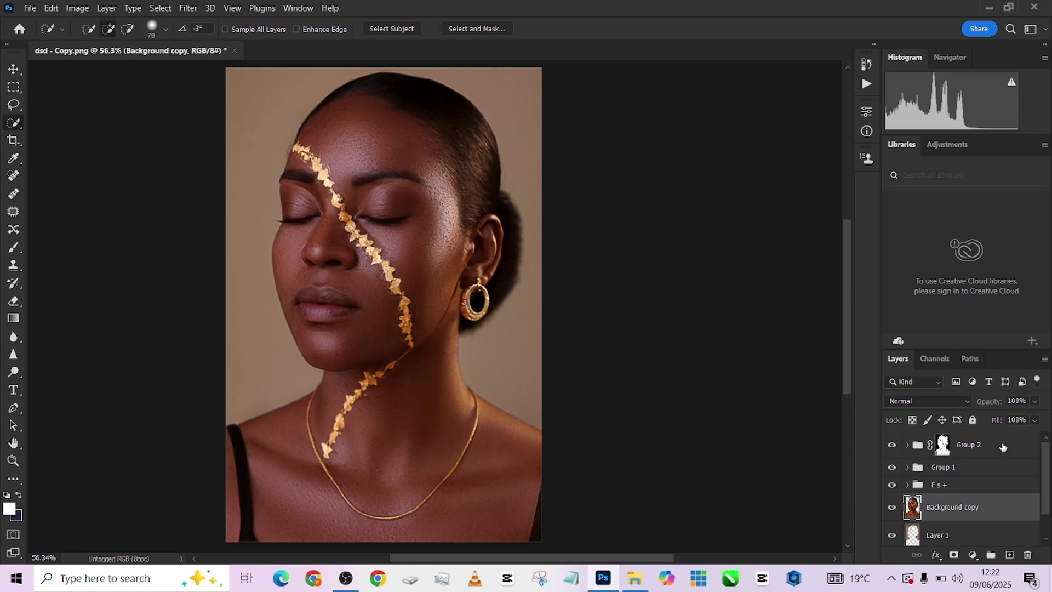
Lower Group 2's opacity to 38% and toggle its visibility to compare, leaving the group hidden.
{"action": "left_click", "coordinate": [1003, 448]}
{"action": "left_click", "coordinate": [1034, 401]}
{"action": "left_click_drag", "start_coordinate": [1039, 418], "coordinate": [1009, 419]}
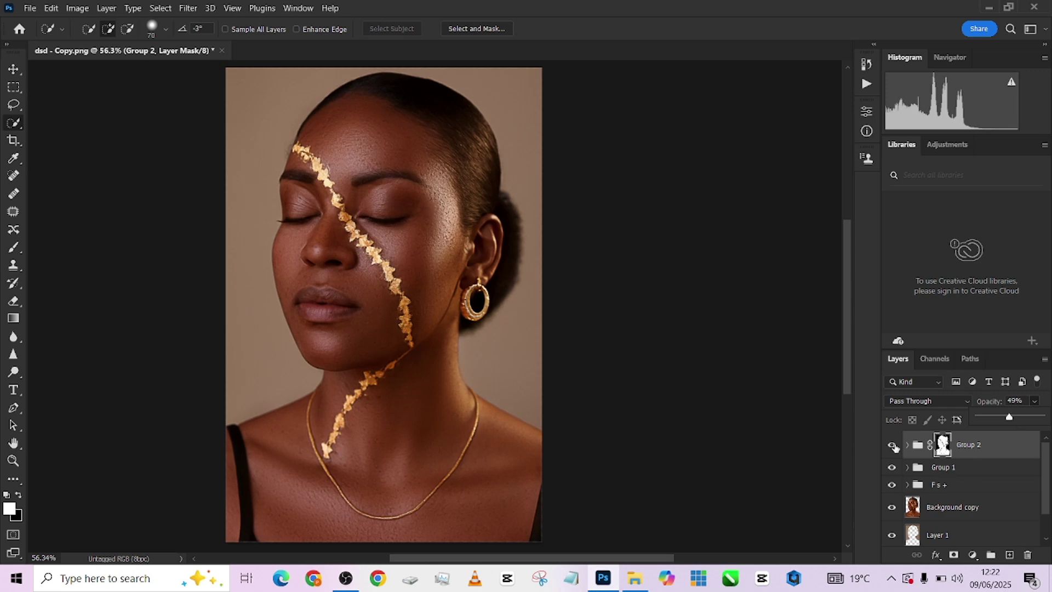
{"action": "left_click", "coordinate": [893, 446]}
{"action": "left_click", "coordinate": [895, 447]}
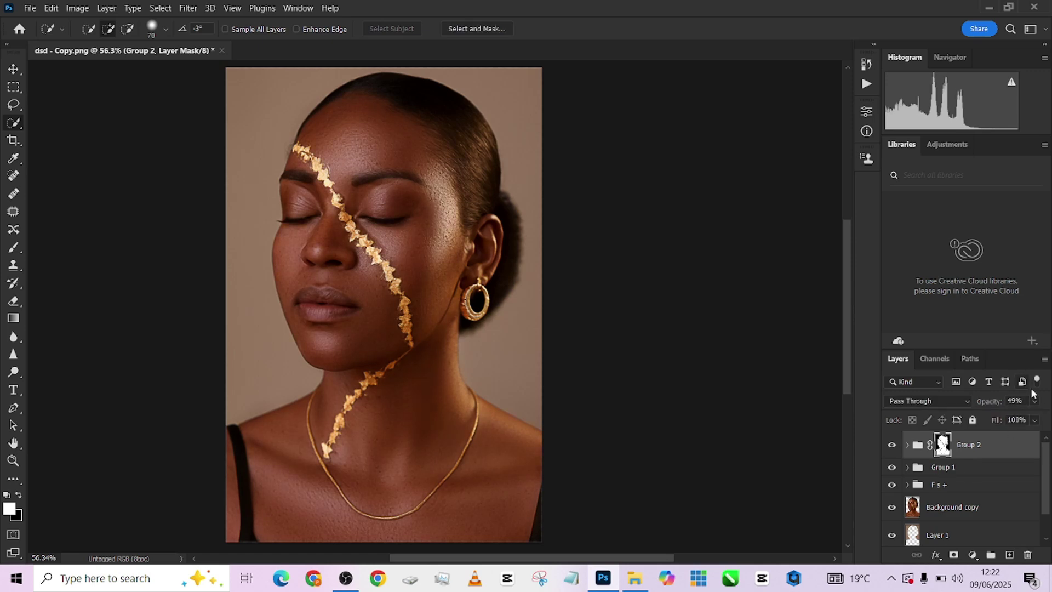
{"action": "left_click", "coordinate": [1034, 404]}
{"action": "left_click_drag", "start_coordinate": [1012, 418], "coordinate": [1004, 419]}
{"action": "left_click", "coordinate": [892, 446]}
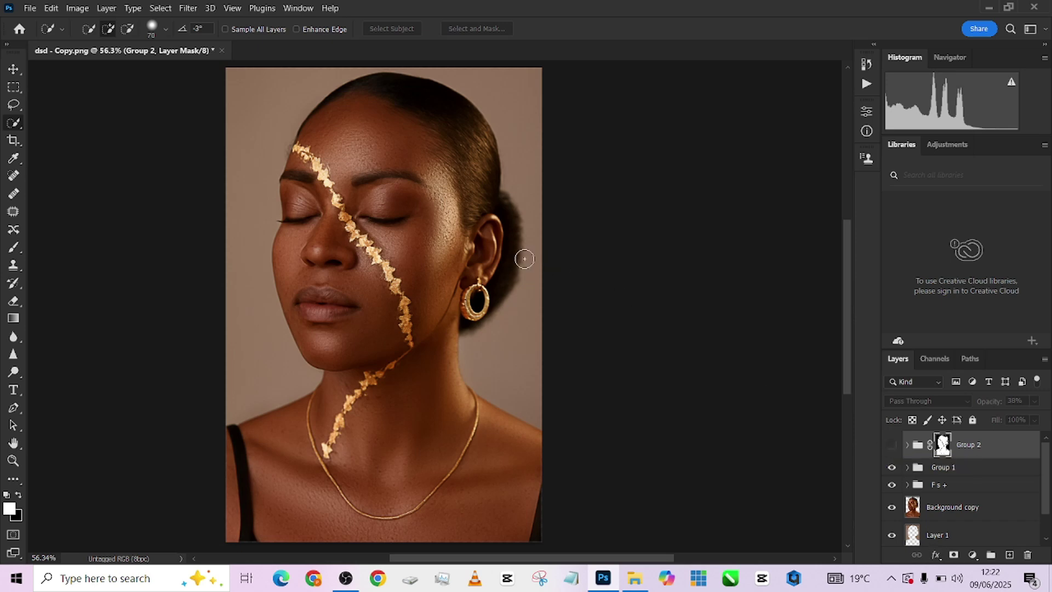
Add a Photo Filter adjustment layer directly above Layer 1 and choose a different filter for the backdrop.
{"action": "scroll", "coordinate": [396, 187], "scroll_direction": "up", "scroll_amount": 6}
{"action": "scroll", "coordinate": [249, 110], "scroll_direction": "down", "scroll_amount": 4}
{"action": "scroll", "coordinate": [250, 110], "scroll_direction": "down", "scroll_amount": 1}
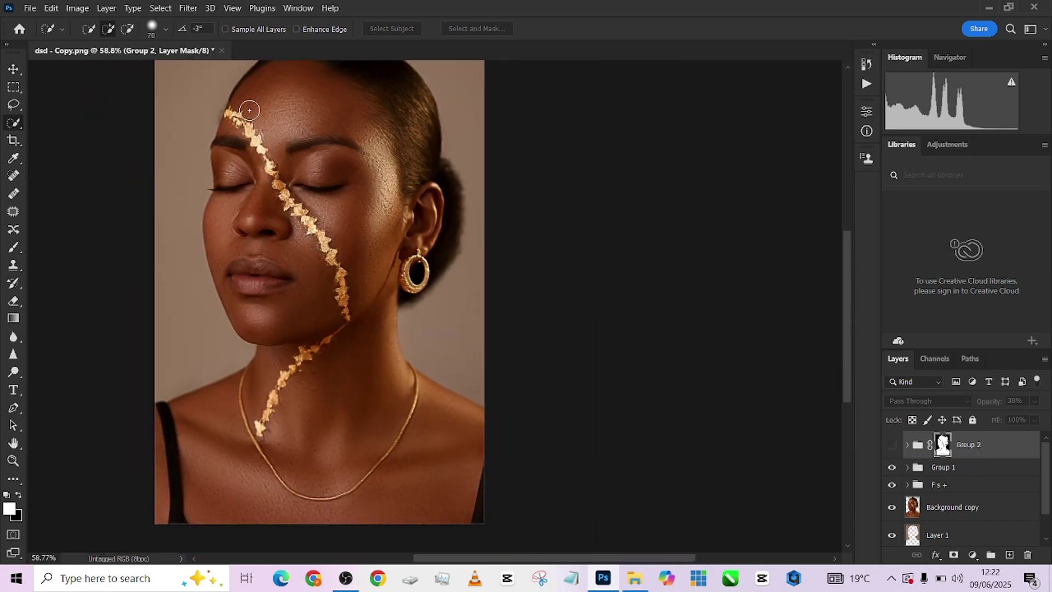
{"action": "scroll", "coordinate": [276, 177], "scroll_direction": "down", "scroll_amount": 1}
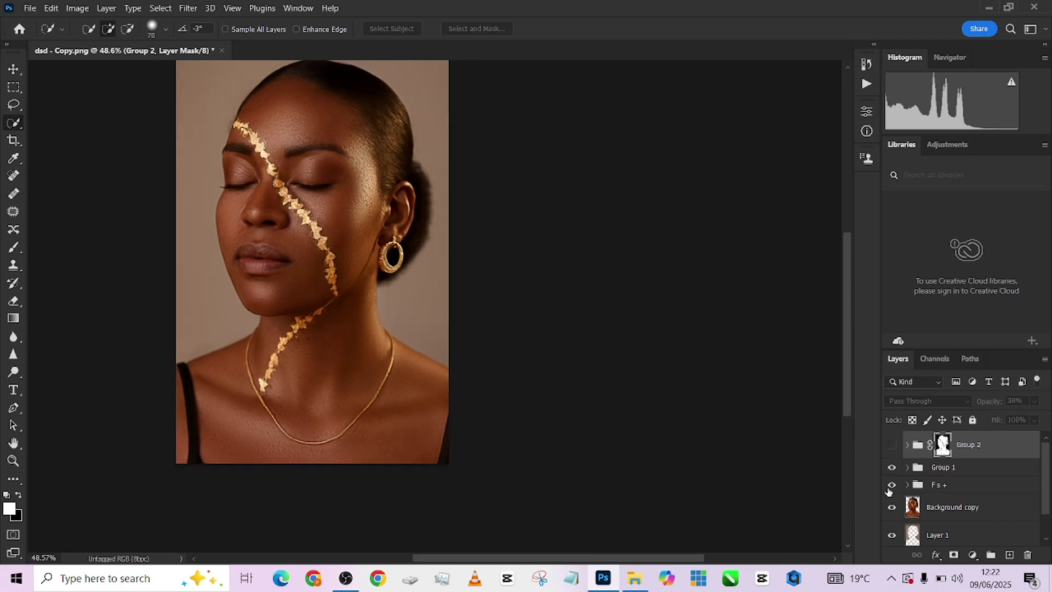
{"action": "left_click", "coordinate": [961, 540]}
{"action": "left_click", "coordinate": [973, 555]}
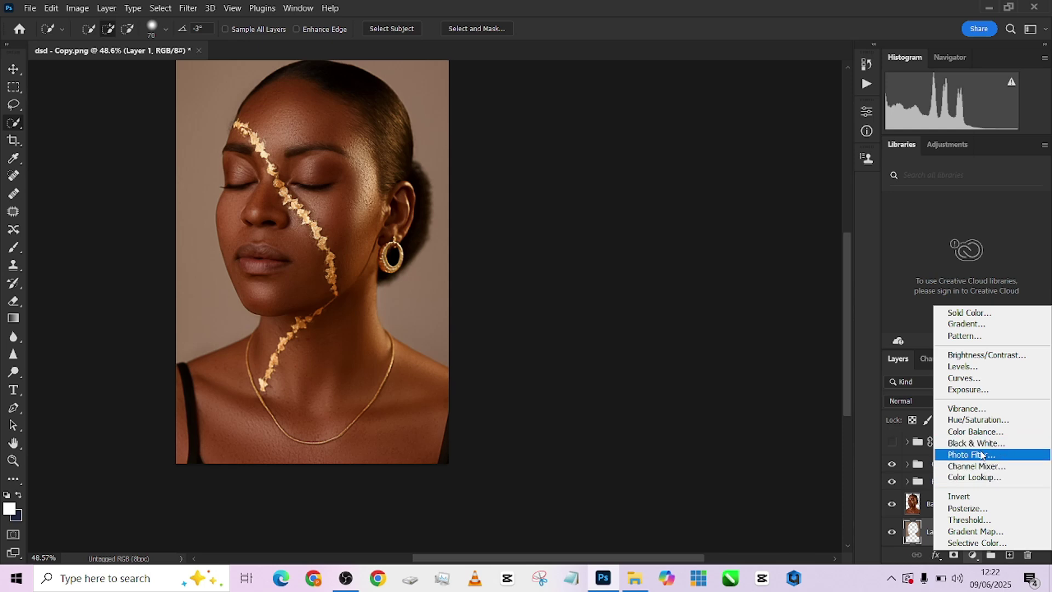
{"action": "left_click", "coordinate": [981, 455]}
{"action": "left_click", "coordinate": [764, 152]}
{"action": "left_click", "coordinate": [770, 196]}
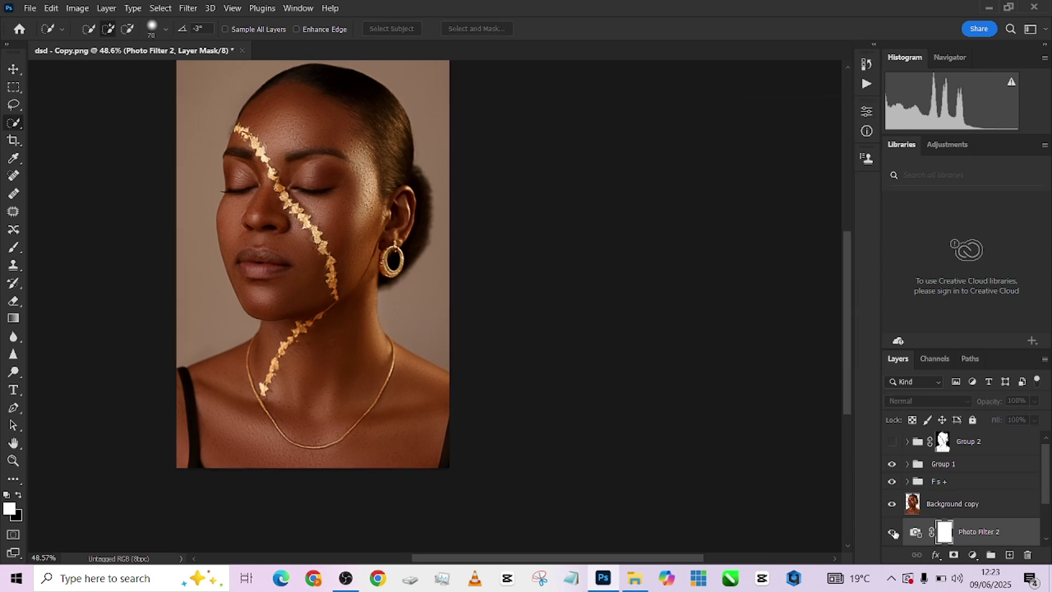
Flatten the whole layer stack, including the groups and the backdrop's Photo Filter, into the Background.
{"action": "scroll", "coordinate": [892, 492], "scroll_direction": "down", "scroll_amount": 2}
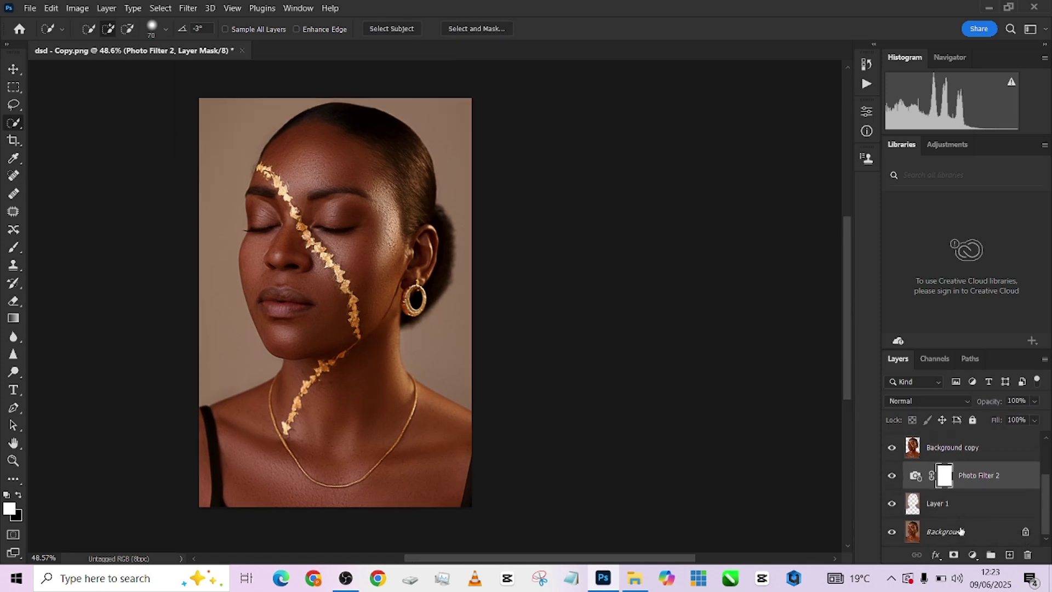
{"action": "right_click", "coordinate": [961, 533]}
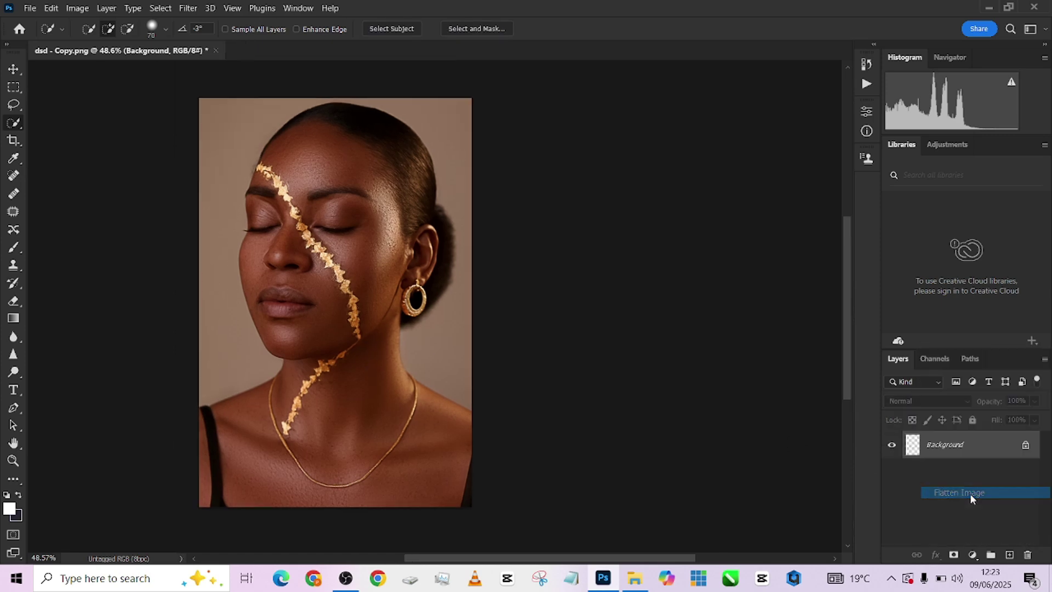
{"action": "left_click", "coordinate": [971, 492]}
{"action": "scroll", "coordinate": [346, 219], "scroll_direction": "up", "scroll_amount": 2}
{"action": "scroll", "coordinate": [351, 274], "scroll_direction": "up", "scroll_amount": 2}
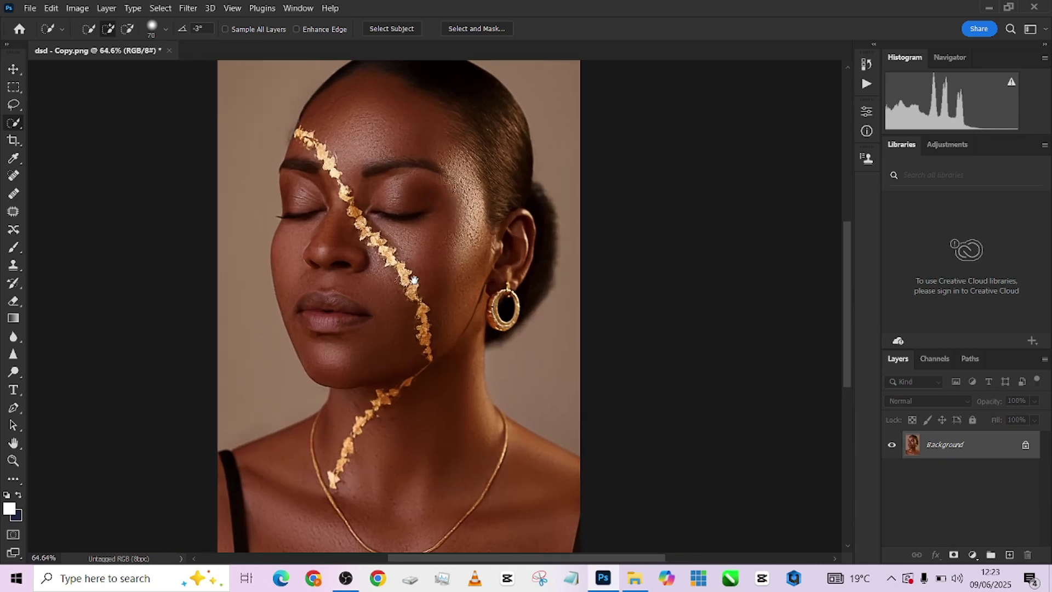
{"action": "scroll", "coordinate": [396, 196], "scroll_direction": "down", "scroll_amount": 2}
{"action": "scroll", "coordinate": [397, 196], "scroll_direction": "up", "scroll_amount": 1}
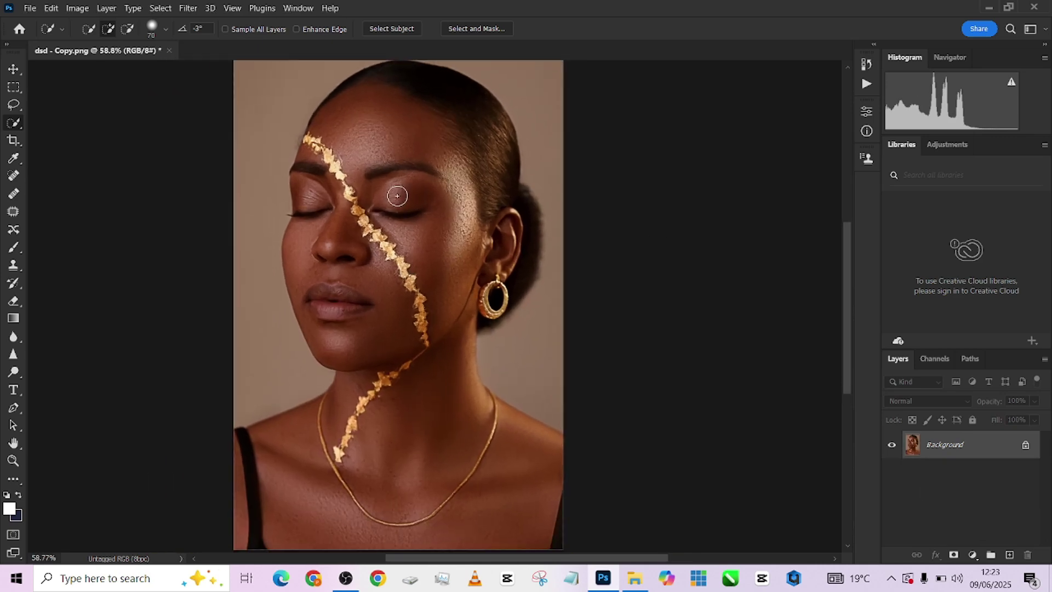
Run the Done4U Retouch action from its retouch action set, accepting a Gaussian Blur radius of 4.0 pixels.
{"action": "left_click", "coordinate": [867, 84]}
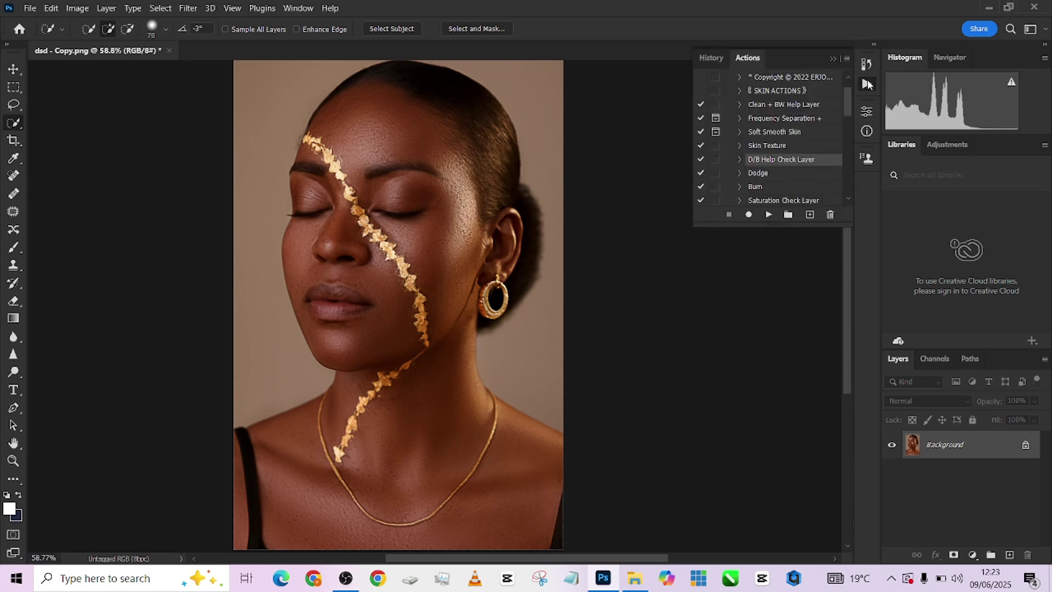
{"action": "scroll", "coordinate": [733, 149], "scroll_direction": "up", "scroll_amount": 1}
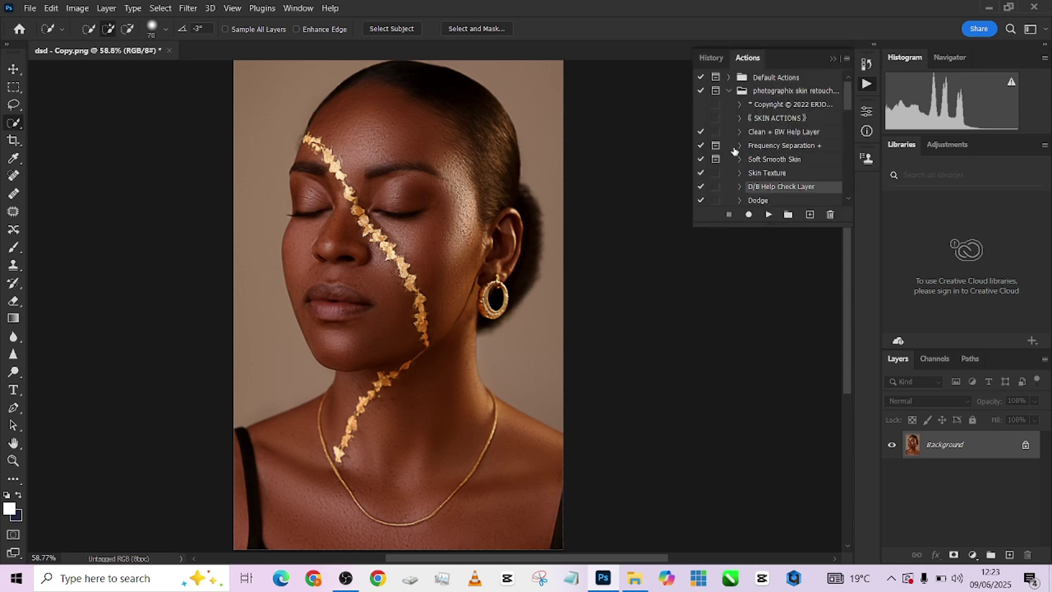
{"action": "left_click", "coordinate": [728, 92]}
{"action": "left_click", "coordinate": [728, 105]}
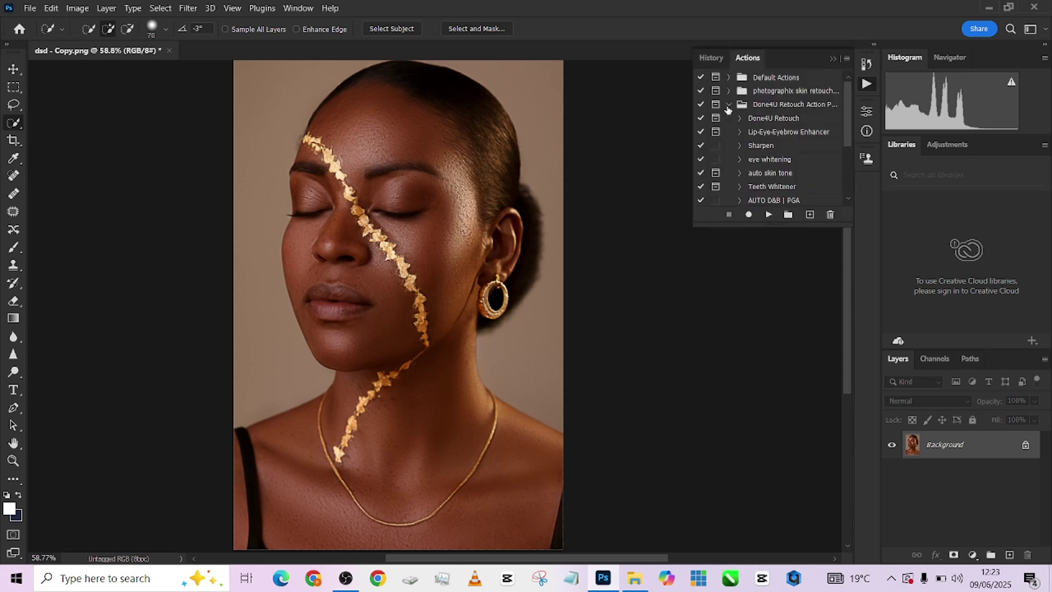
{"action": "left_click", "coordinate": [759, 120]}
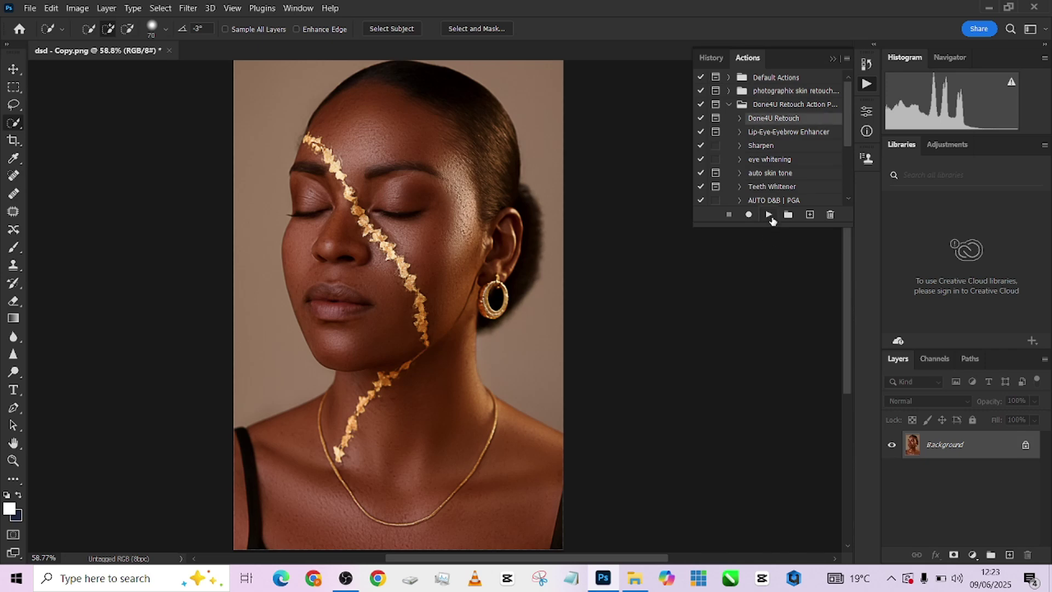
{"action": "left_click", "coordinate": [771, 214]}
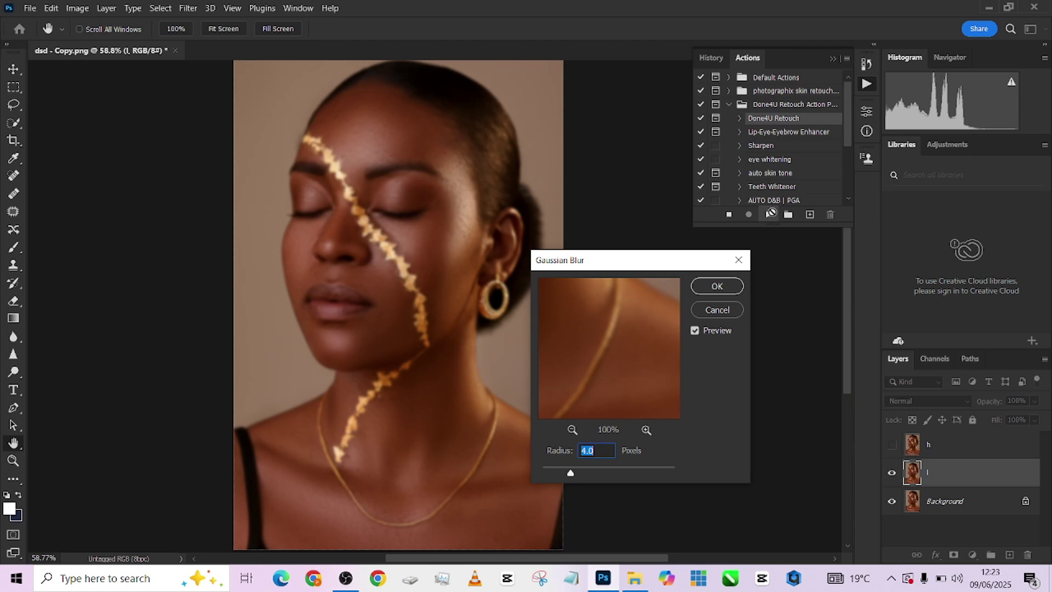
{"action": "key", "text": "Return"}
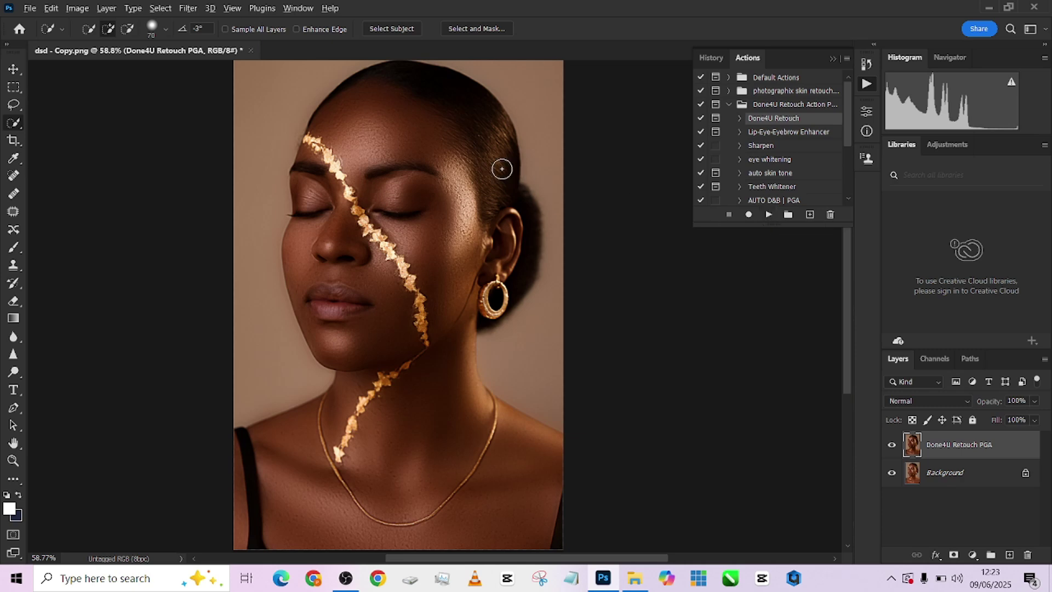
Lower the Done4U Retouch PGA layer's opacity to 39% and toggle its visibility to compare before and after.
{"action": "left_click", "coordinate": [1035, 402]}
{"action": "left_click_drag", "start_coordinate": [1020, 419], "coordinate": [1005, 422]}
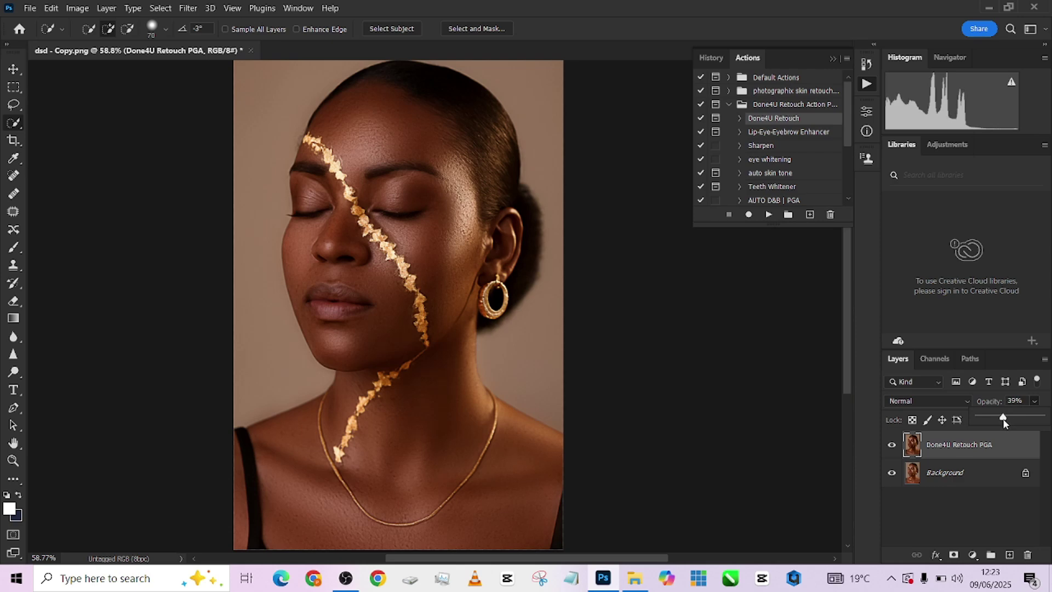
{"action": "left_click", "coordinate": [891, 449]}
{"action": "left_click", "coordinate": [890, 450]}
{"action": "left_click", "coordinate": [891, 450]}
{"action": "left_click", "coordinate": [891, 445]}
{"action": "left_click", "coordinate": [891, 445]}
{"action": "scroll", "coordinate": [442, 254], "scroll_direction": "down", "scroll_amount": 1}
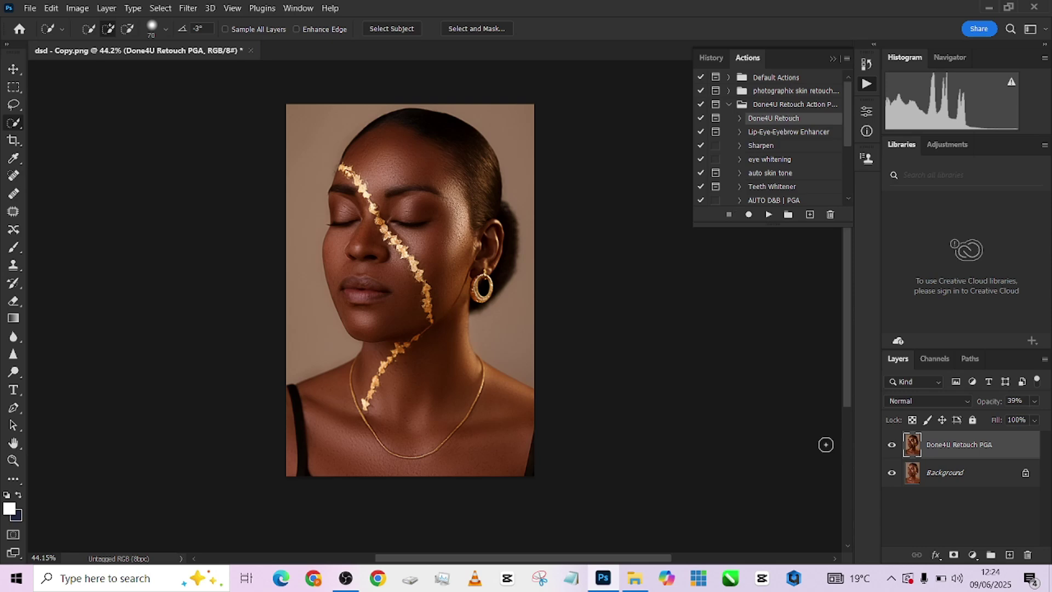
Add a black mask to the Done4U Retouch PGA layer and paint white over the woman's face, neck and shoulders.
{"action": "left_click", "coordinate": [952, 552], "text": "alt"}
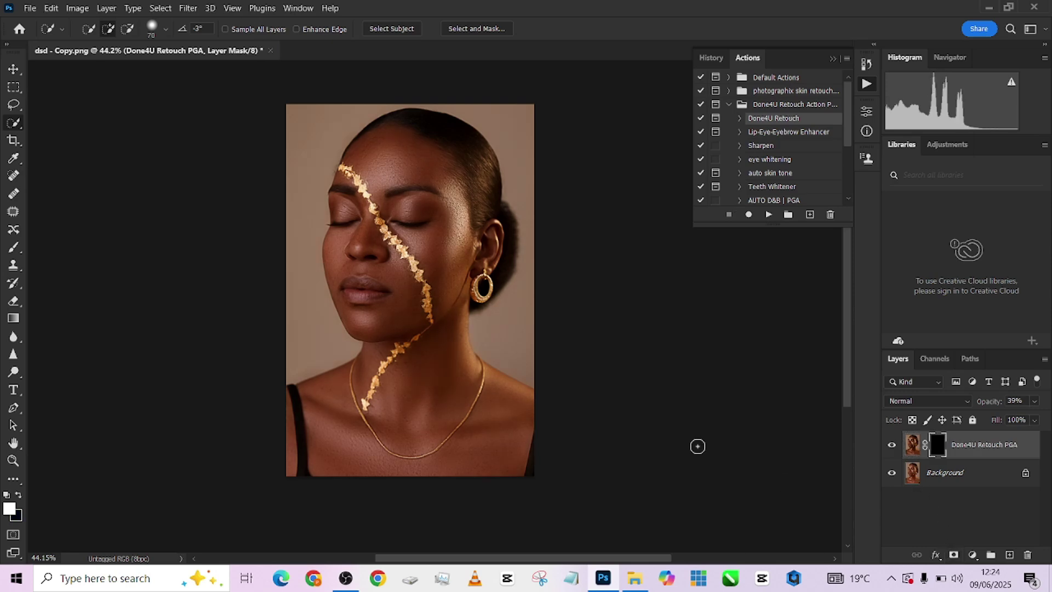
{"action": "key", "text": "b"}
{"action": "left_click_drag", "start_coordinate": [400, 220], "coordinate": [464, 232]}
{"action": "left_click_drag", "start_coordinate": [361, 32], "coordinate": [627, 87]}
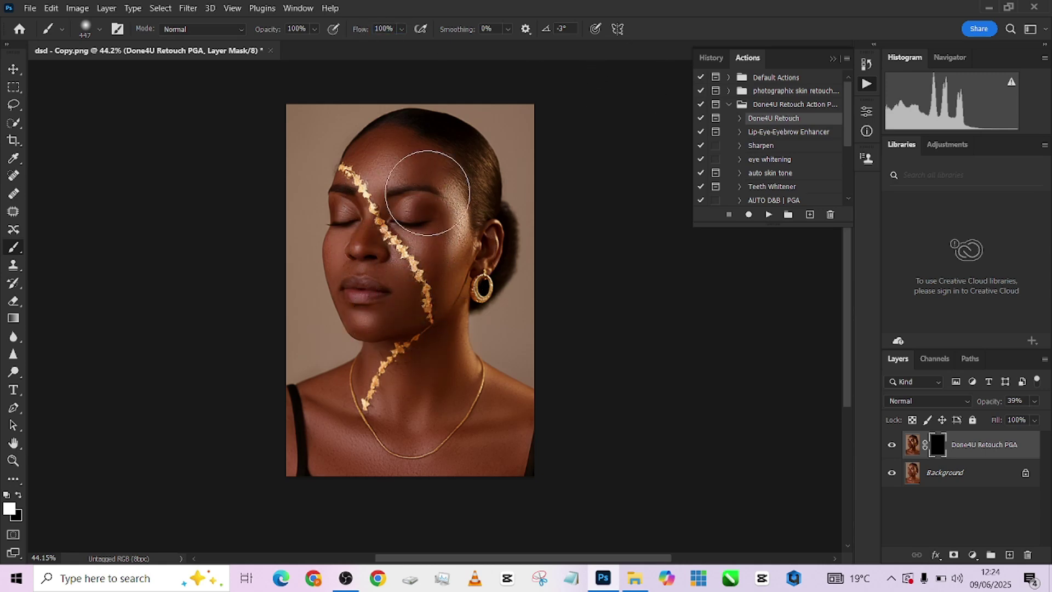
{"action": "left_click_drag", "start_coordinate": [496, 425], "coordinate": [387, 288]}
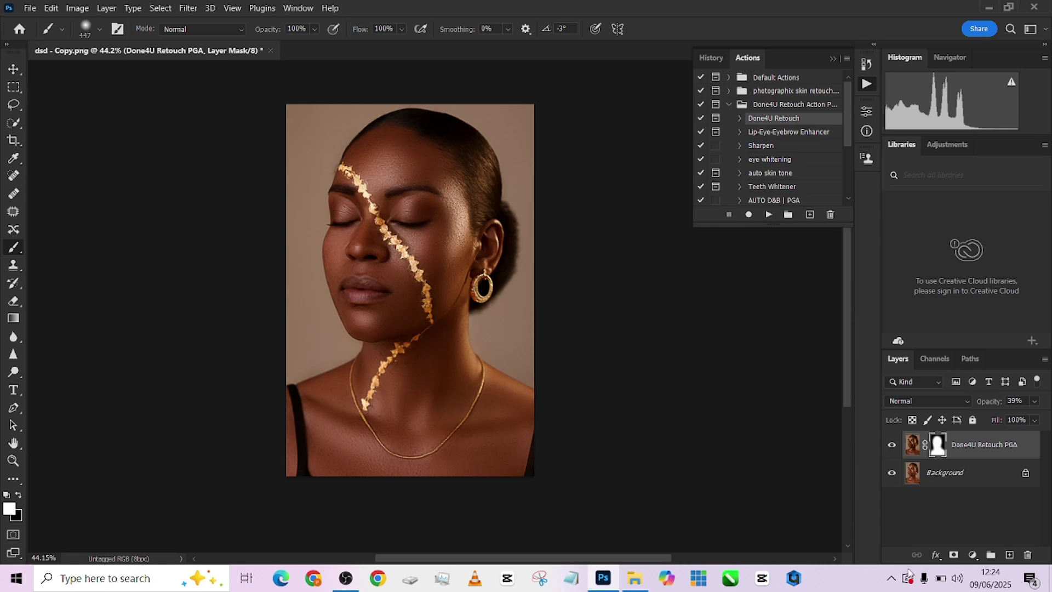
Add a Curves adjustment layer brightening the skin tones from input 38 to output 50, and set its opacity to 83%.
{"action": "left_click", "coordinate": [974, 555]}
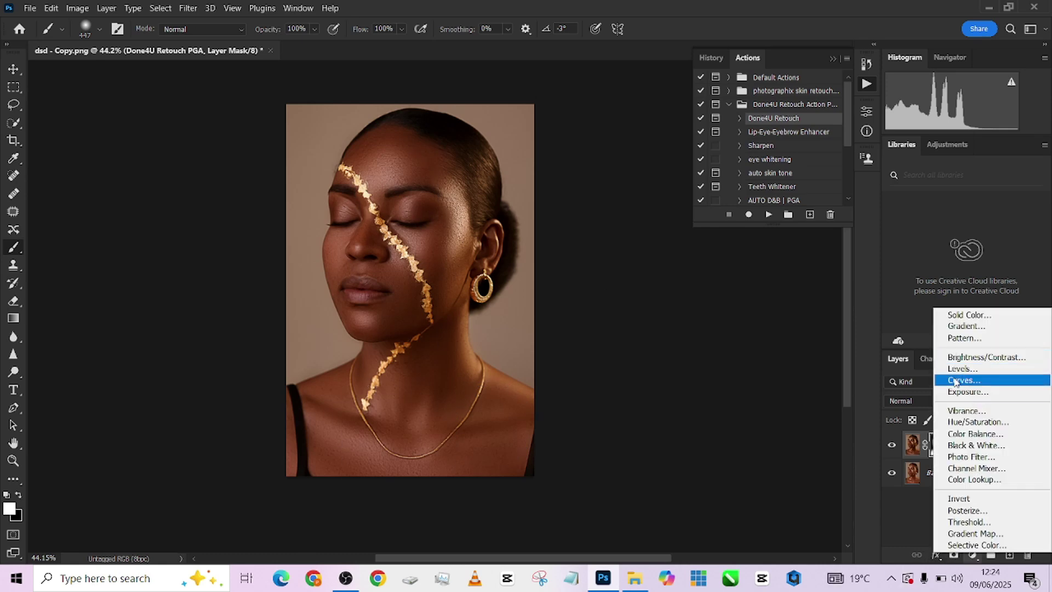
{"action": "left_click", "coordinate": [962, 379]}
{"action": "left_click", "coordinate": [711, 169]}
{"action": "left_click_drag", "start_coordinate": [433, 275], "coordinate": [432, 271]}
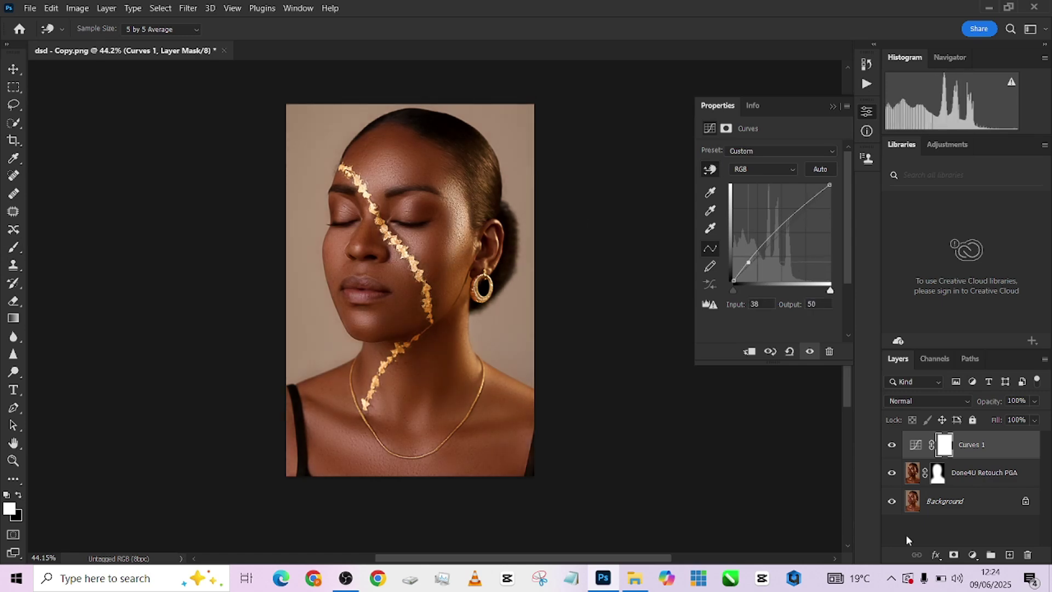
{"action": "left_click_drag", "start_coordinate": [732, 291], "coordinate": [734, 291]}
{"action": "left_click", "coordinate": [1036, 401]}
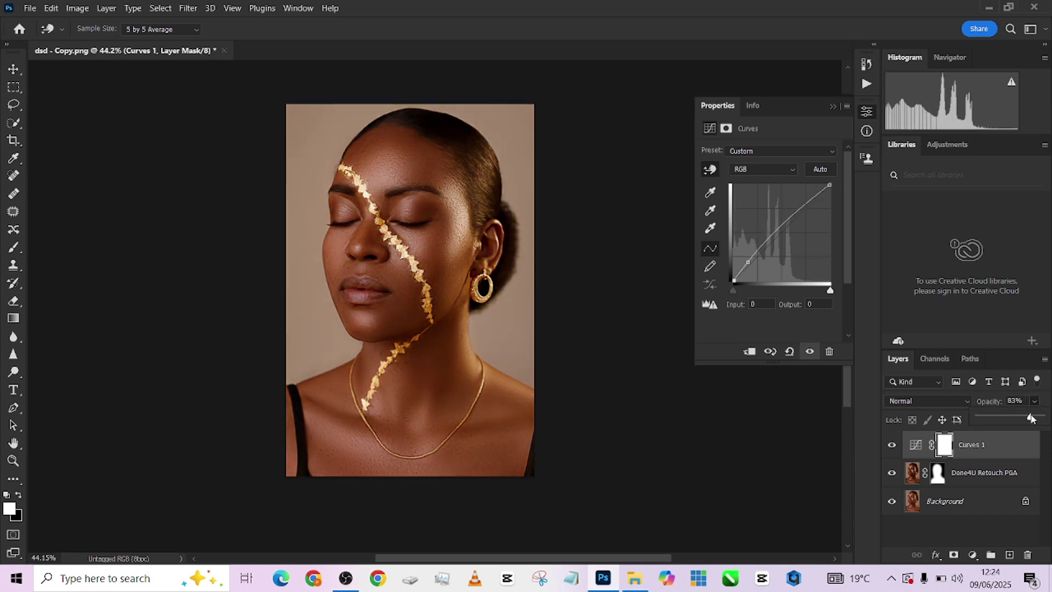
Flatten the Curves and retouch layers into the Background and save the result as a history snapshot.
{"action": "key", "text": "b"}
{"action": "right_click", "coordinate": [974, 501]}
{"action": "left_click", "coordinate": [959, 464]}
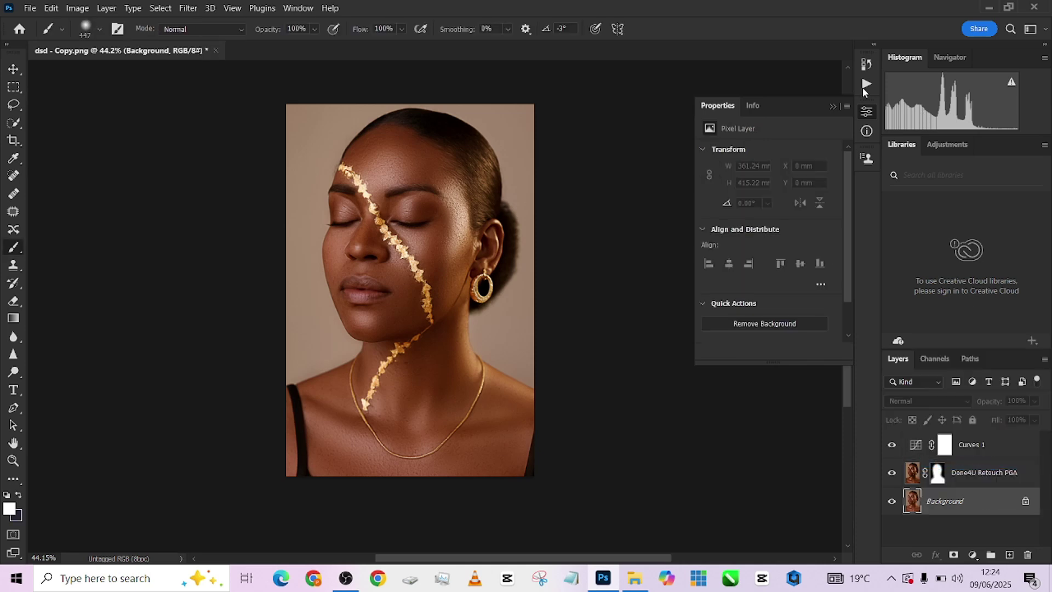
{"action": "left_click", "coordinate": [867, 65]}
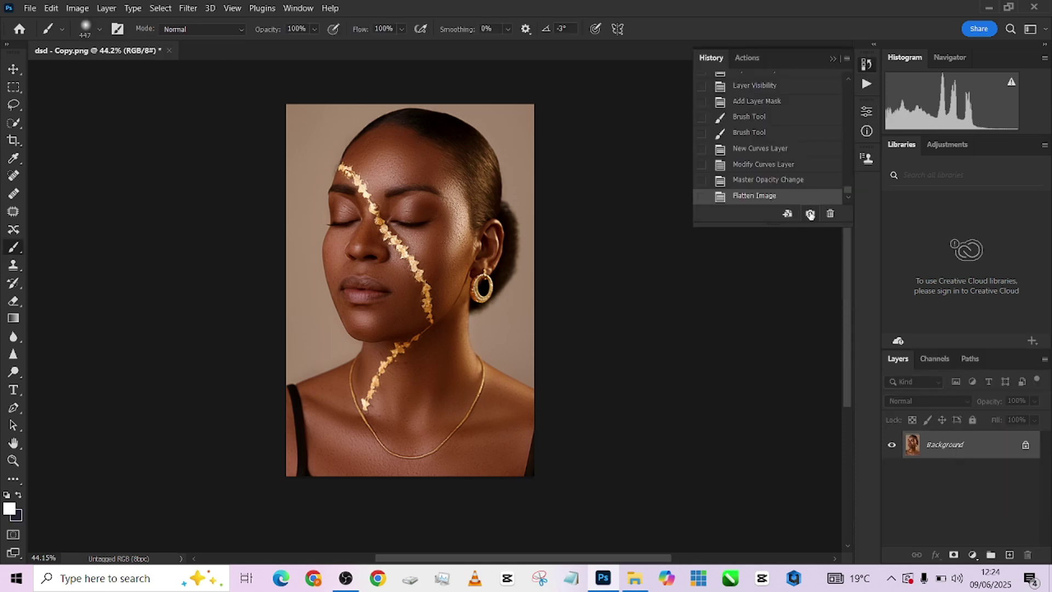
Compare the original dsd - Copy.png state with Snapshot 1 in the history, ending on the snapshot.
{"action": "left_click_drag", "start_coordinate": [848, 190], "coordinate": [853, 79]}
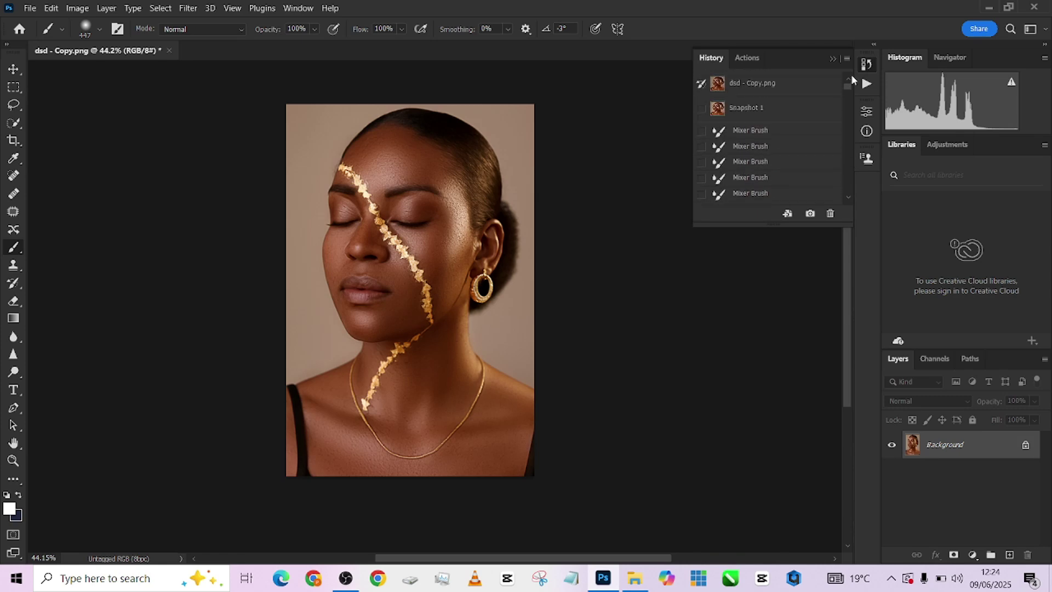
{"action": "left_click", "coordinate": [791, 82]}
{"action": "scroll", "coordinate": [473, 331], "scroll_direction": "up", "scroll_amount": 2}
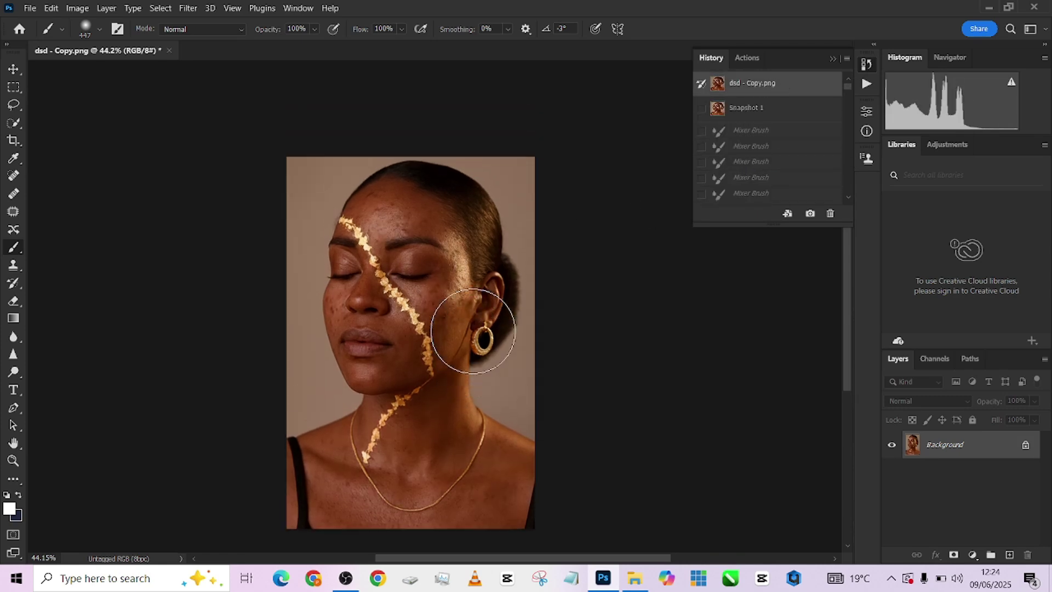
{"action": "scroll", "coordinate": [473, 331], "scroll_direction": "up", "scroll_amount": 1}
{"action": "scroll", "coordinate": [482, 317], "scroll_direction": "down", "scroll_amount": 2}
{"action": "left_click", "coordinate": [800, 116]}
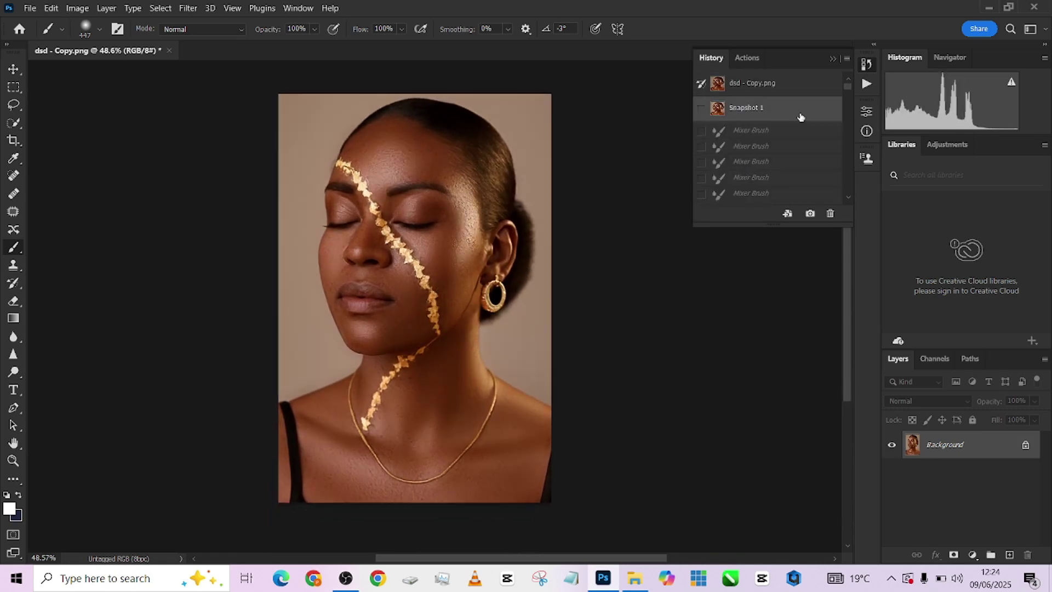
{"action": "left_click", "coordinate": [790, 86]}
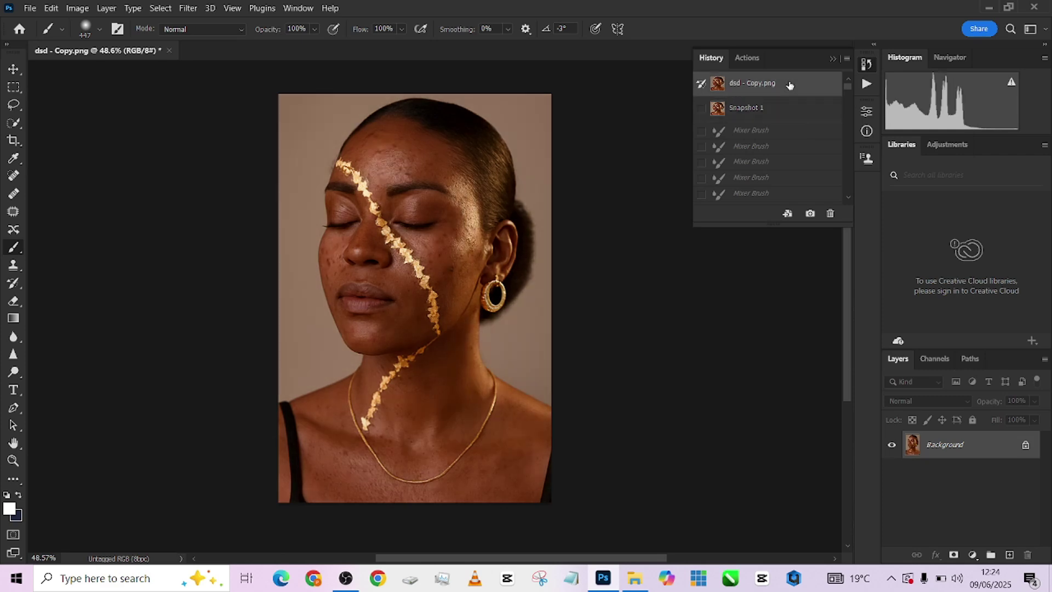
{"action": "left_click", "coordinate": [789, 114]}
{"action": "left_click", "coordinate": [786, 89]}
{"action": "left_click", "coordinate": [788, 114]}
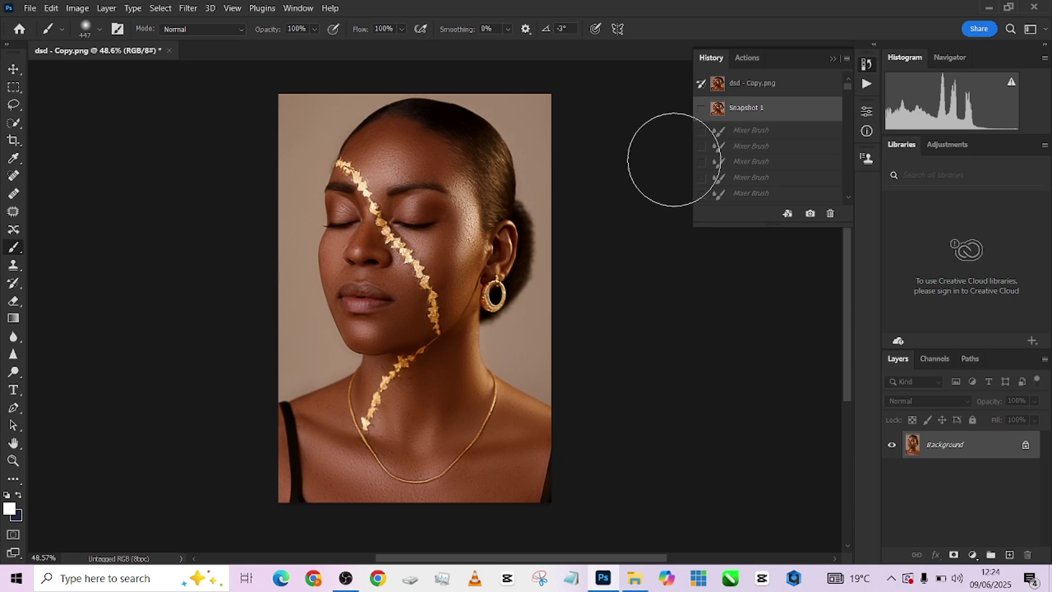